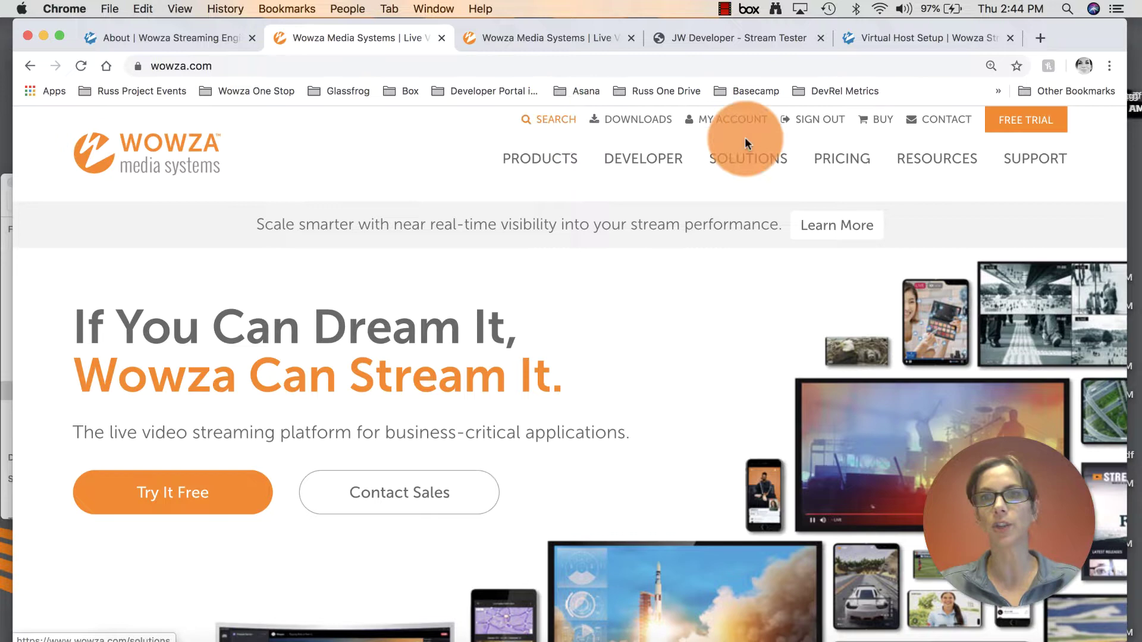
- Open the Wowza documentation and expand Wowza Streaming Engine > Security > SSL in the sidebar
mouse_move(930, 159)
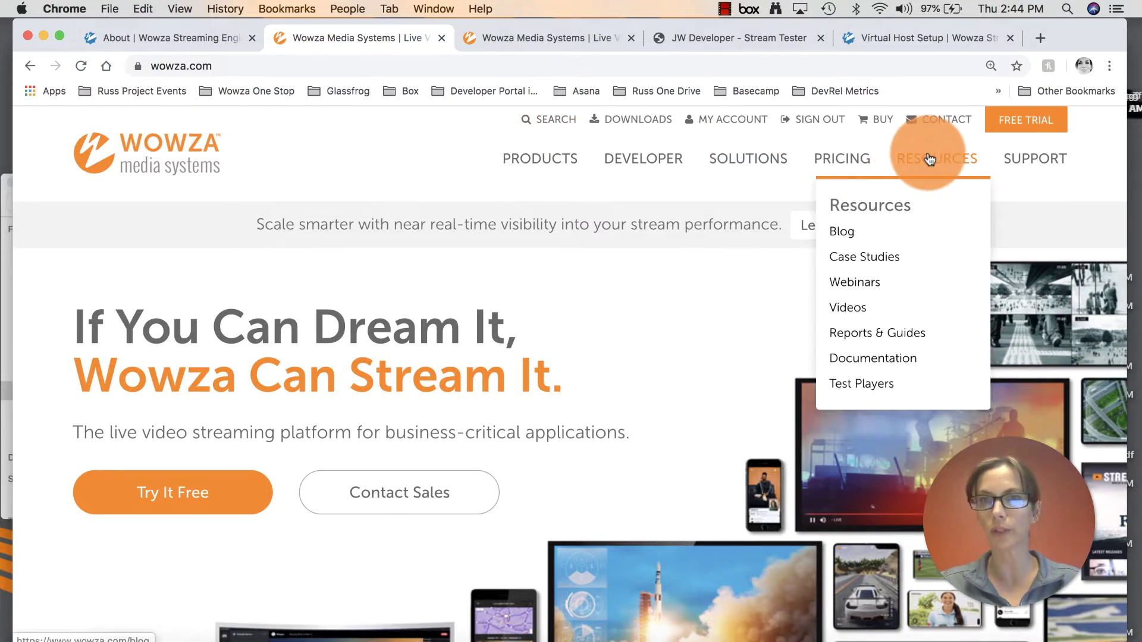
left_click(858, 358)
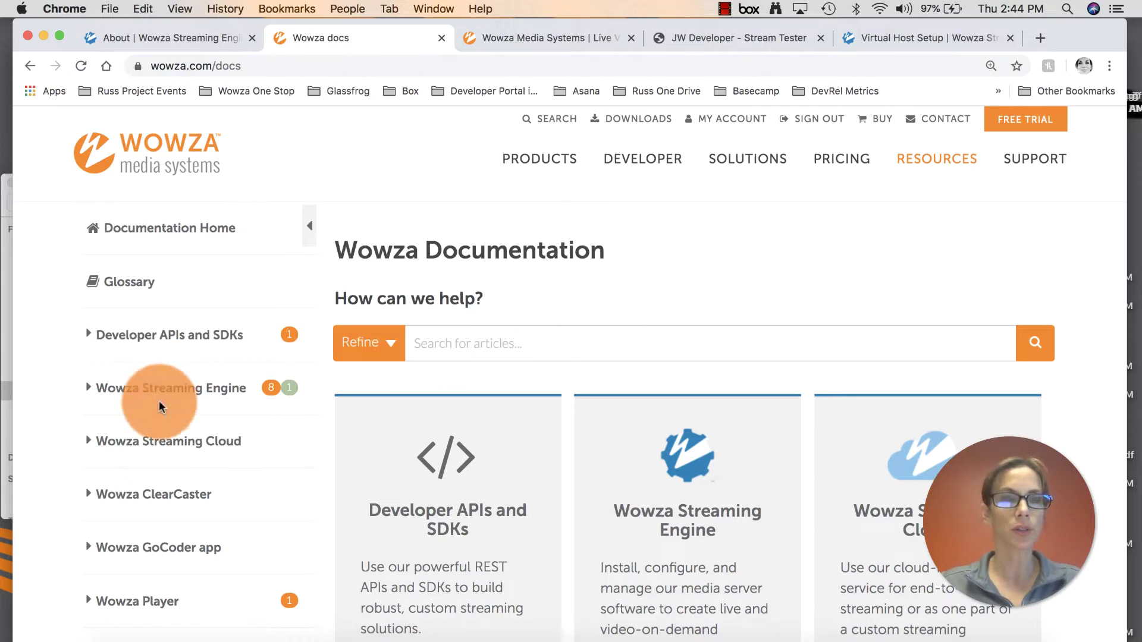
left_click(87, 388)
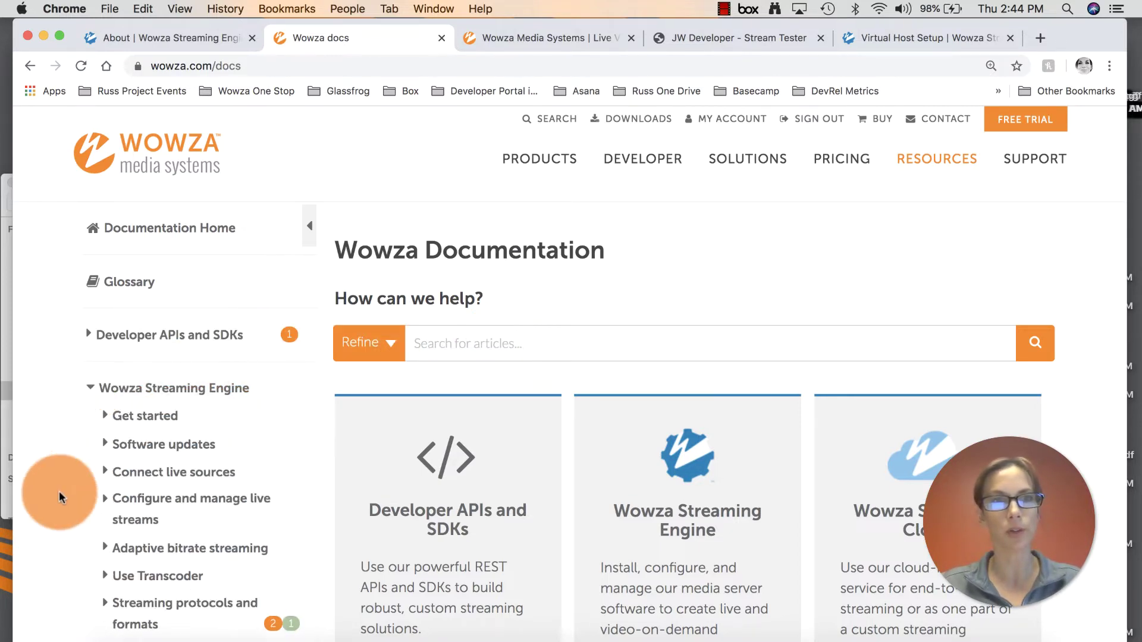
scroll(59, 491, "down", 7)
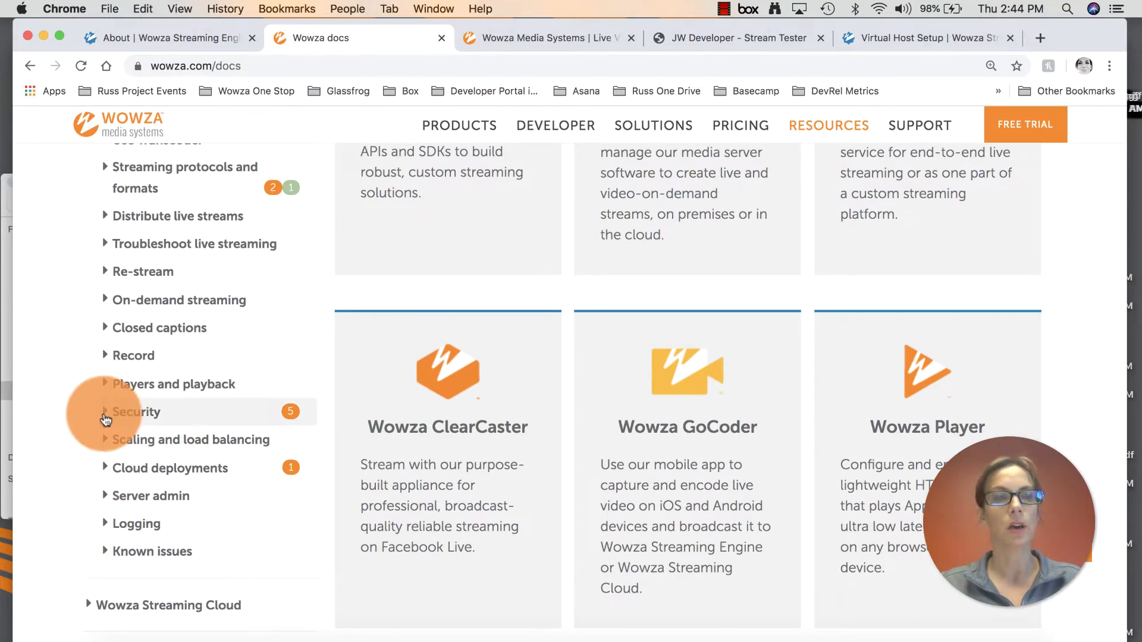
left_click(106, 420)
scroll(104, 475, "down", 2)
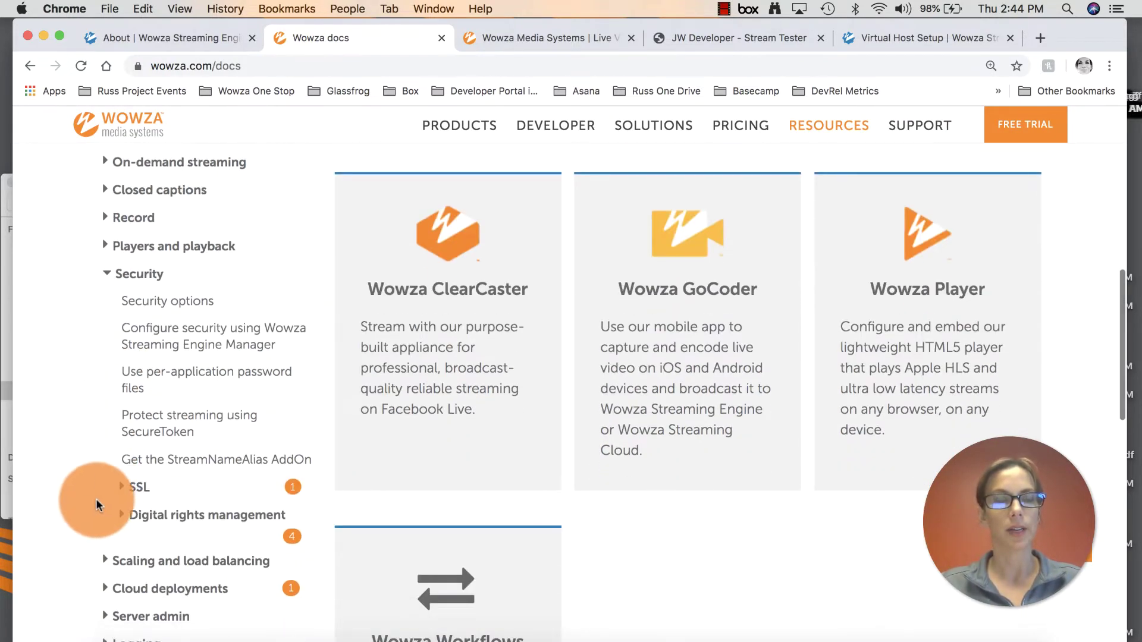
left_click(122, 493)
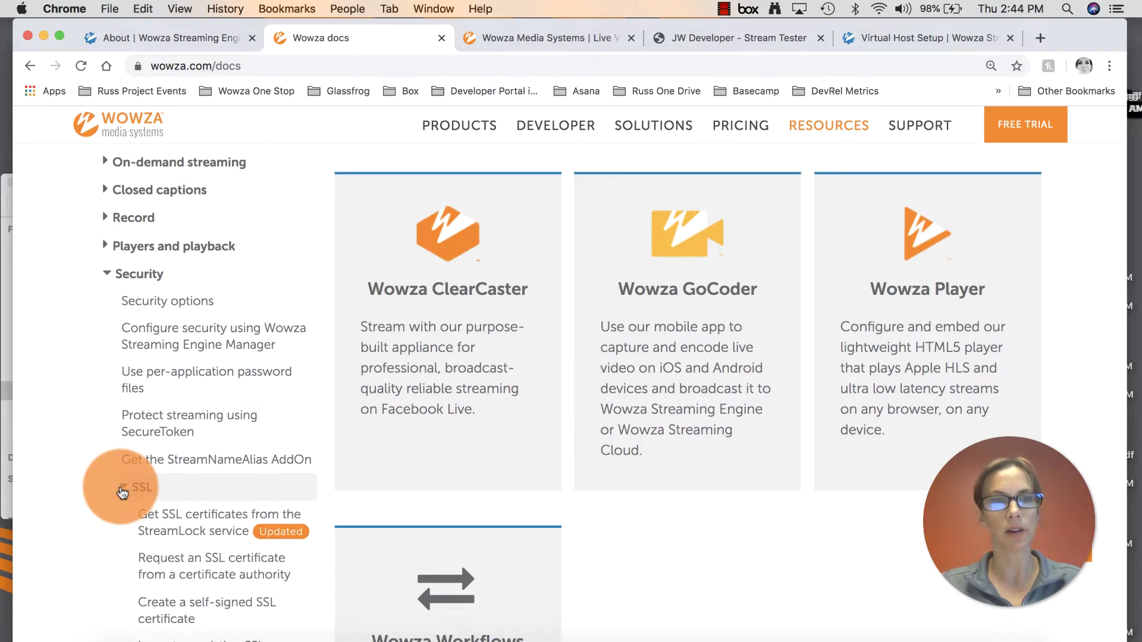
scroll(95, 523, "down", 2)
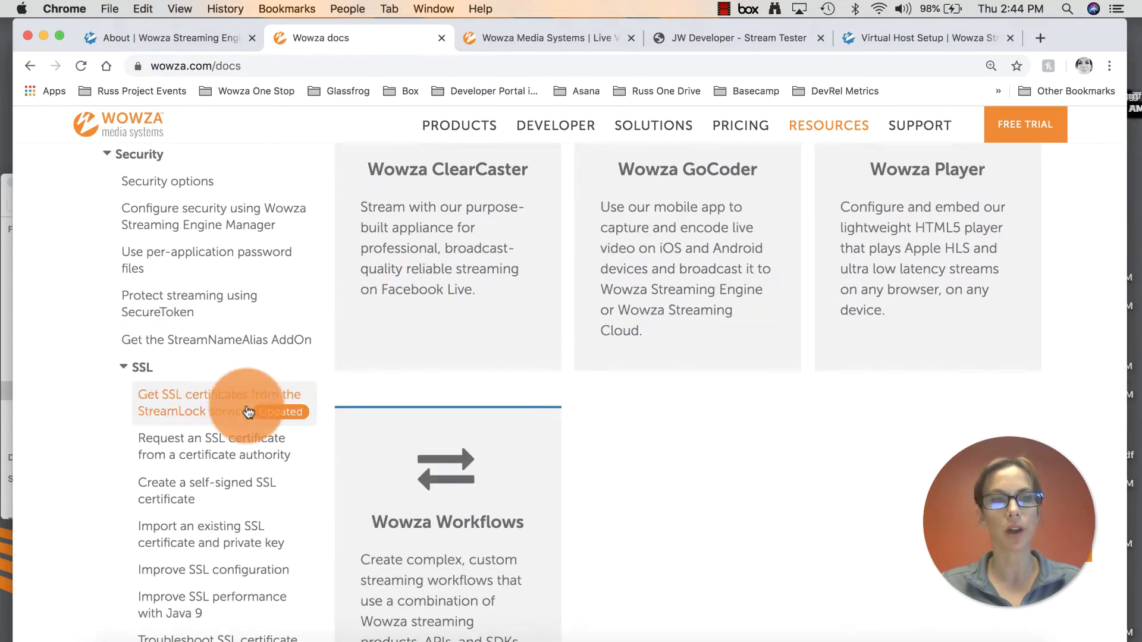
- Open the 'Get SSL certificates from the StreamLock service' article and scroll past Contents to Setup
left_click(248, 410)
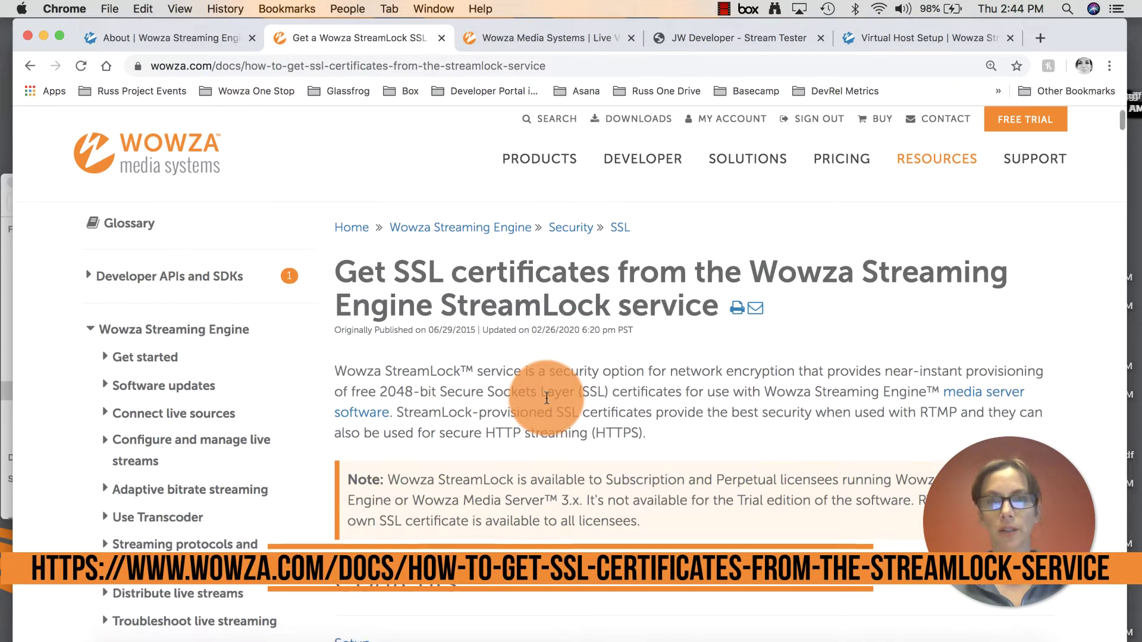
scroll(542, 541, "down", 2)
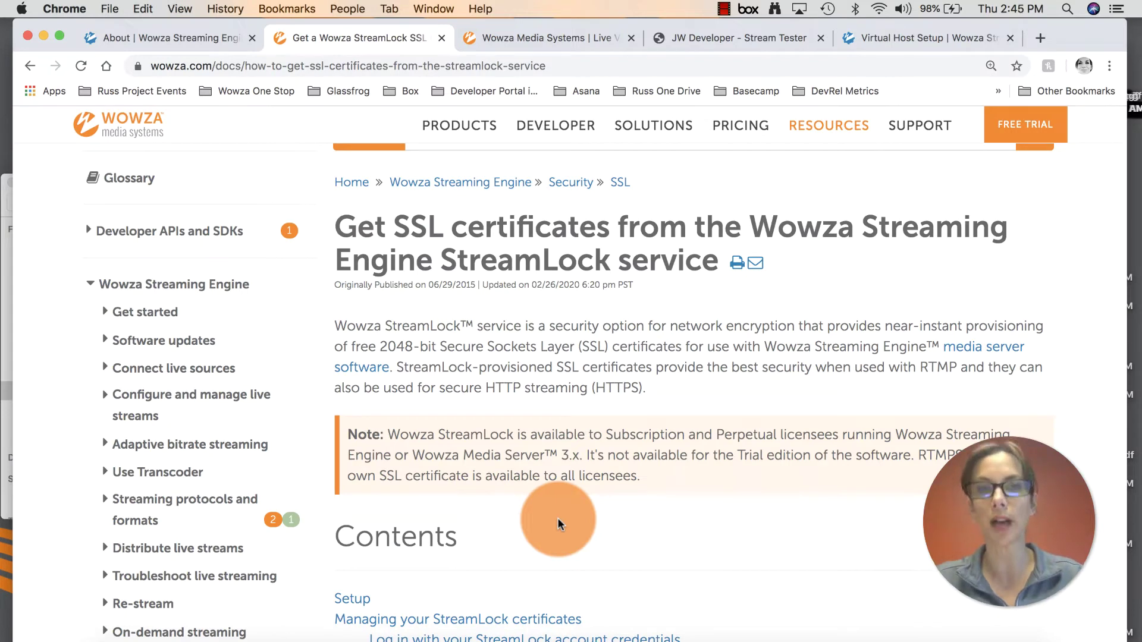
scroll(558, 522, "down", 10)
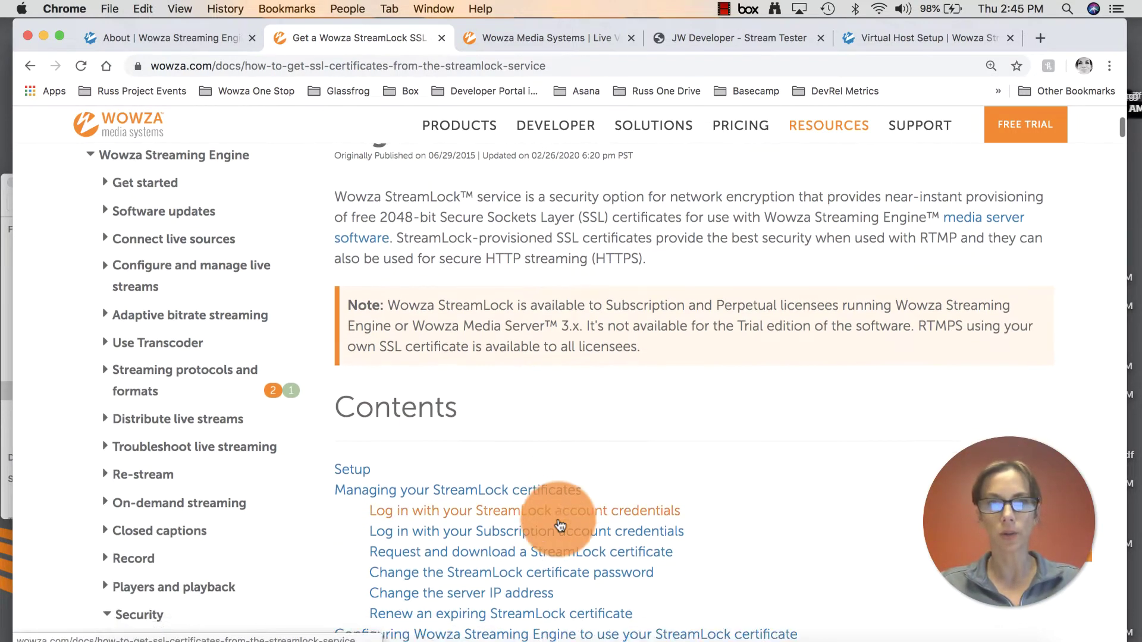
scroll(564, 524, "down", 5)
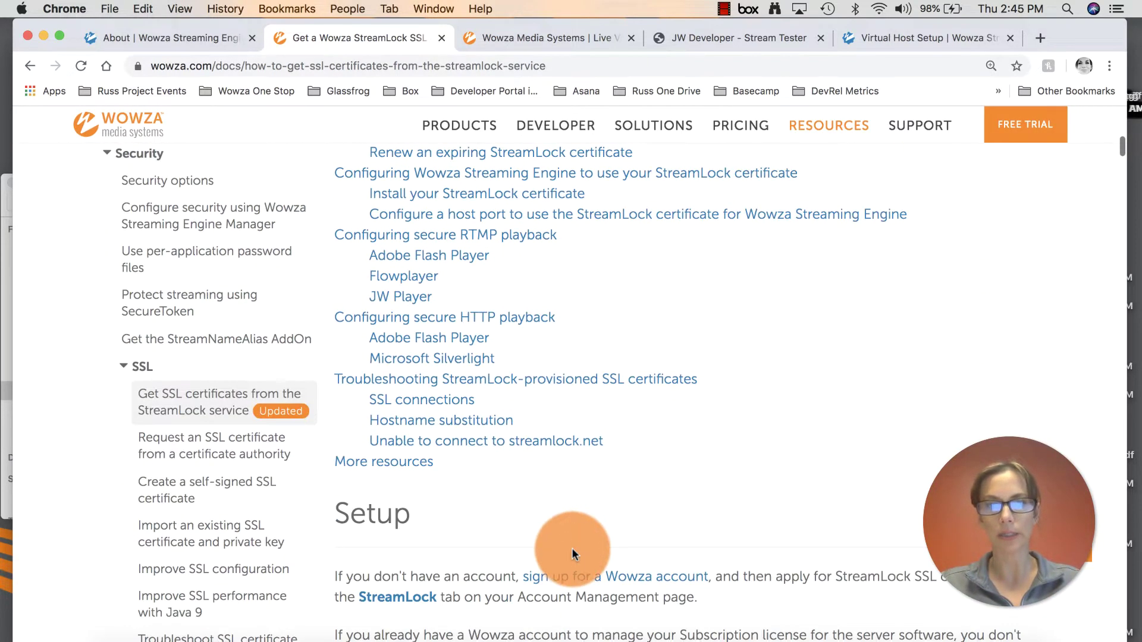
scroll(587, 502, "down", 2)
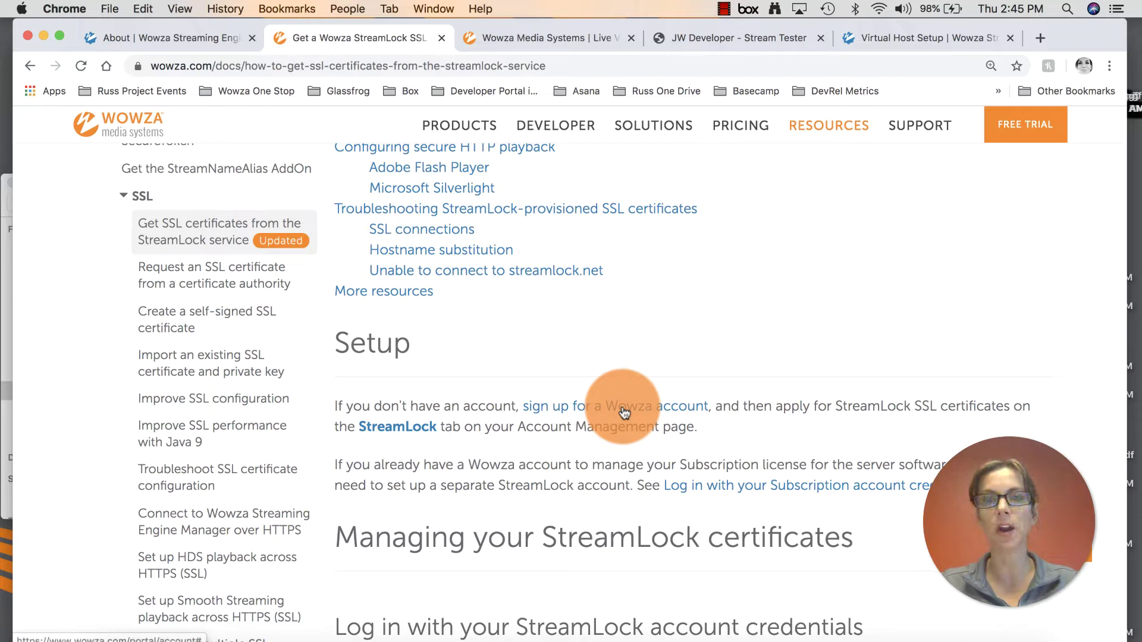
scroll(565, 425, "down", 1)
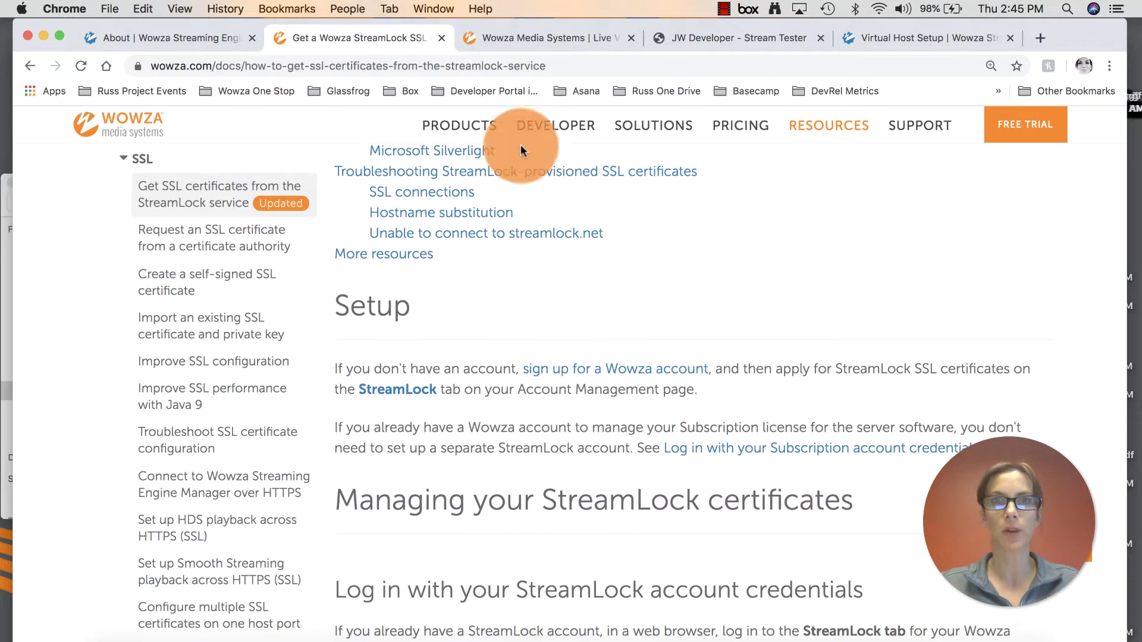
- From the wowza.com home page, open My Account's StreamLock tab and scroll to the License Key field
left_click(548, 38)
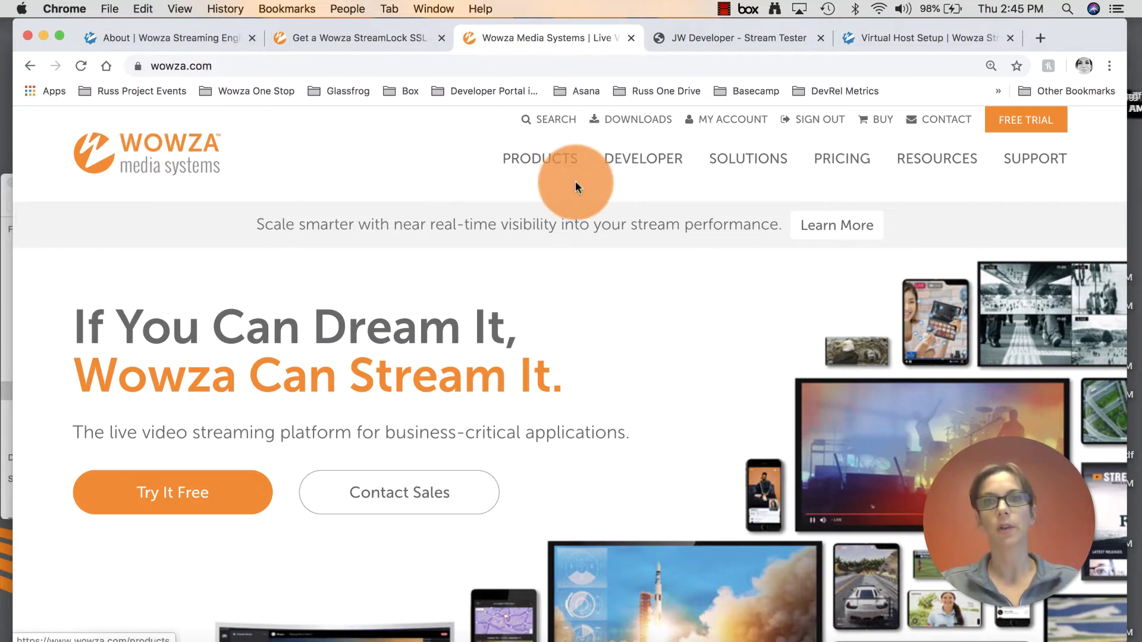
left_click(724, 124)
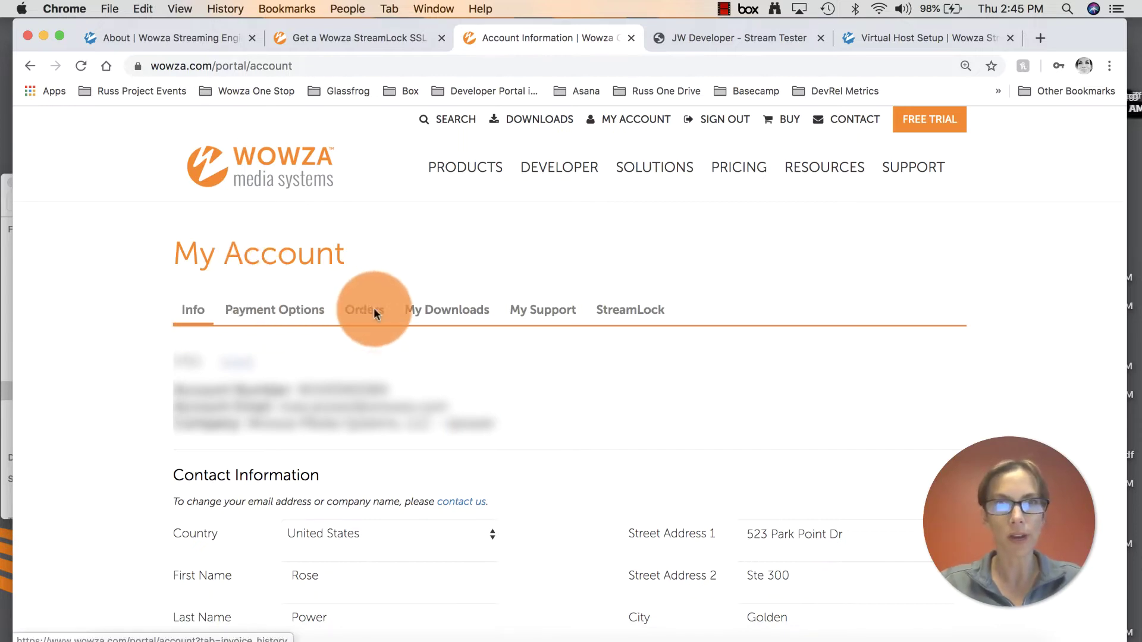
left_click(620, 319)
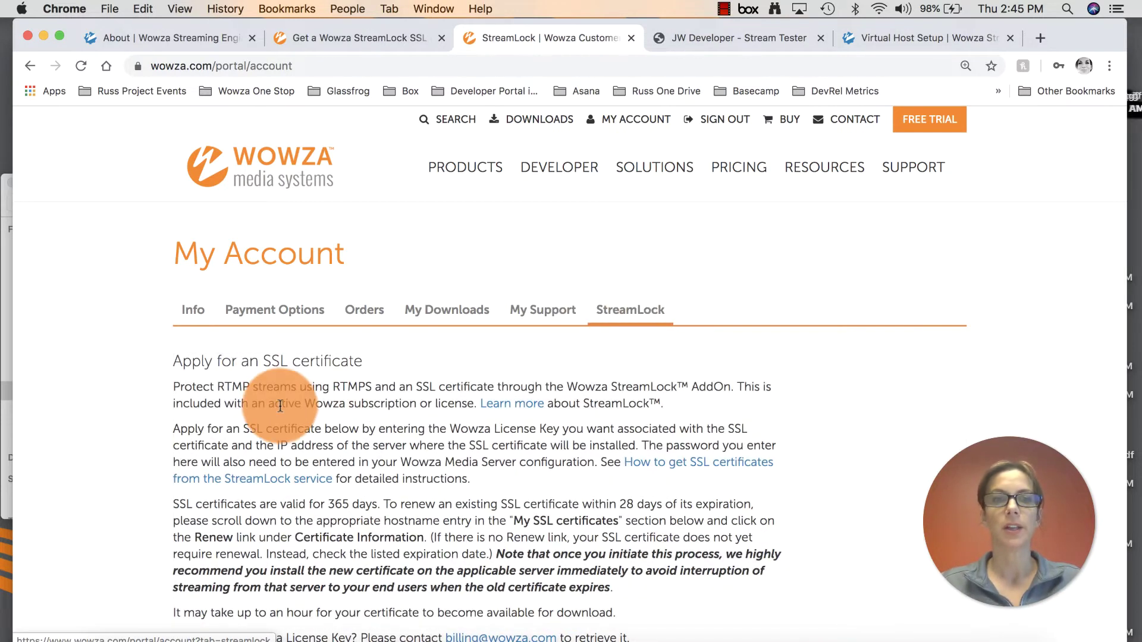
scroll(397, 464, "down", 3)
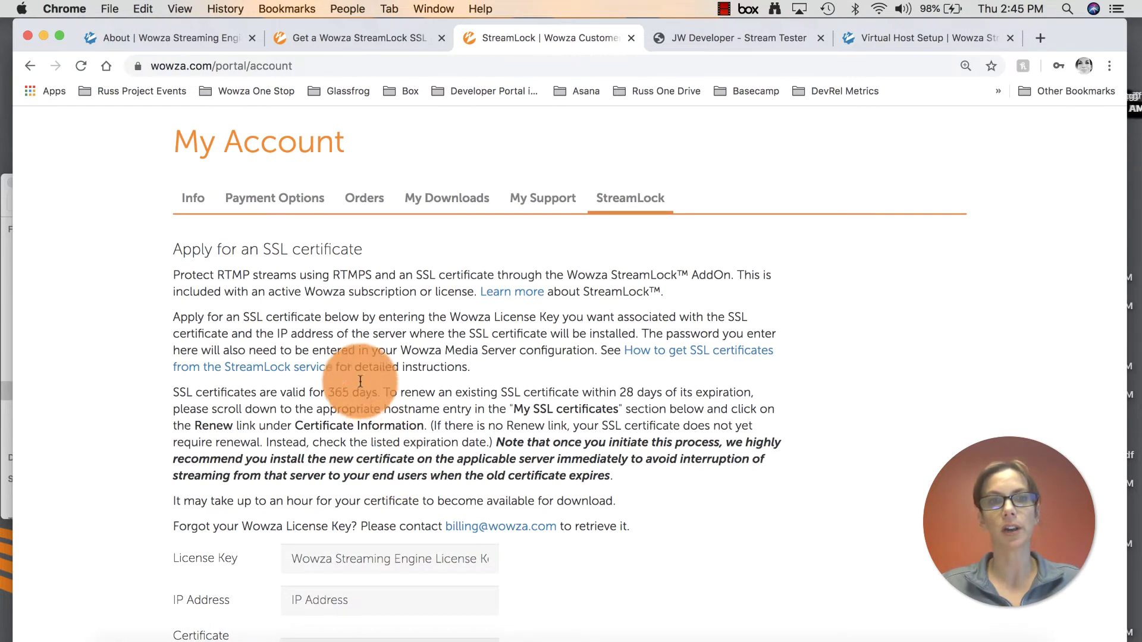
- Back in the StreamLock article, scroll to the five-step 'Request and download a StreamLock certificate' instructions
left_click(373, 36)
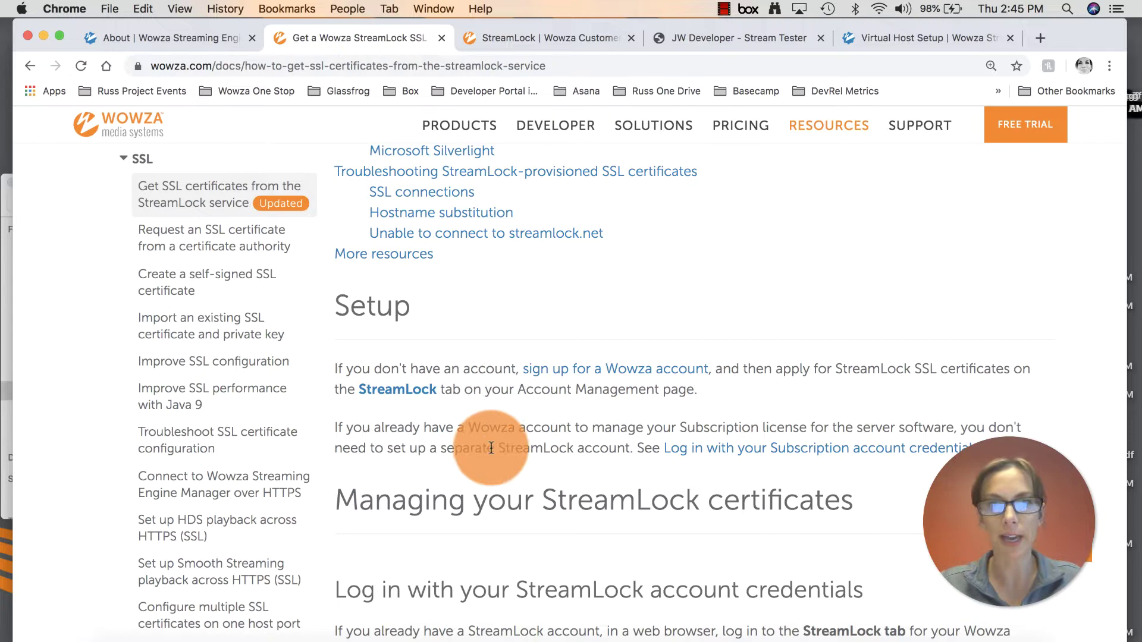
scroll(491, 448, "down", 5)
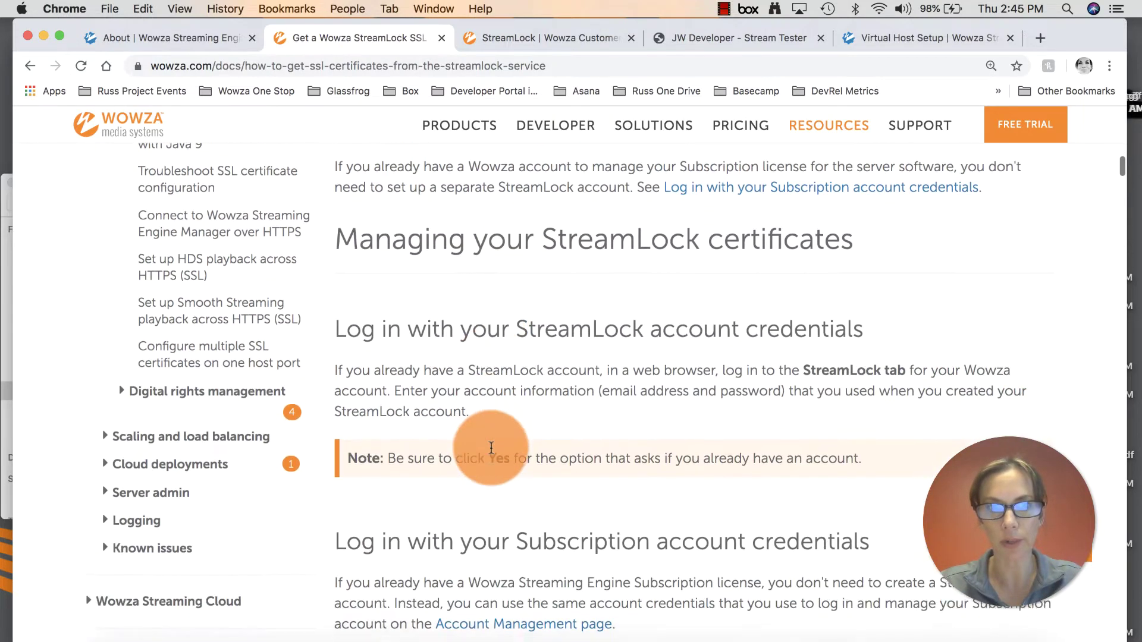
scroll(490, 446, "down", 9)
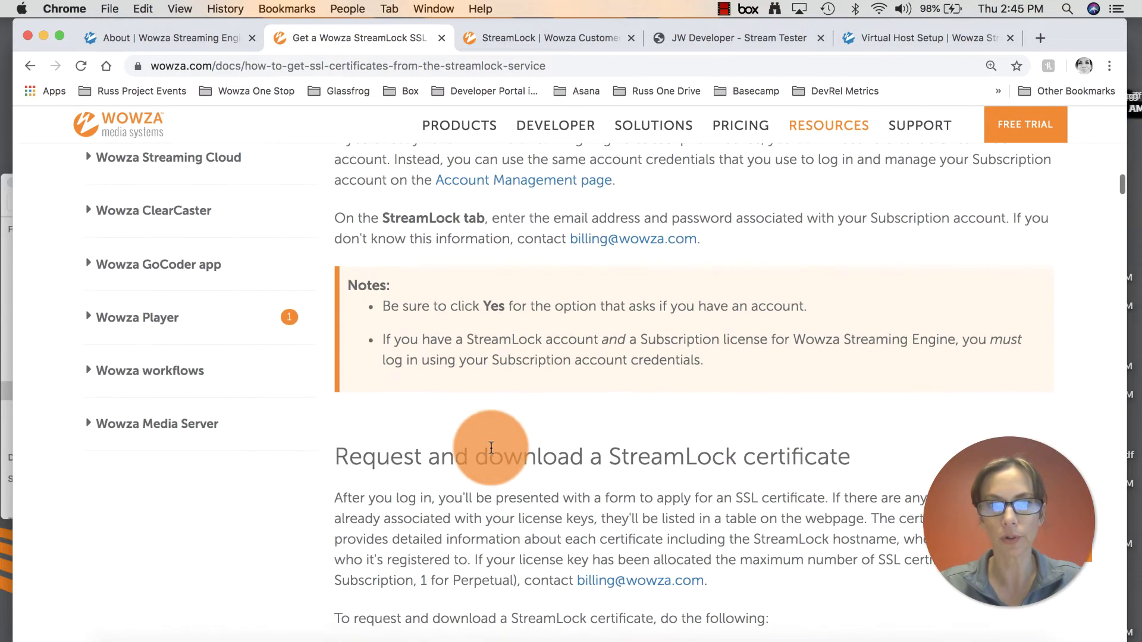
scroll(491, 447, "down", 2)
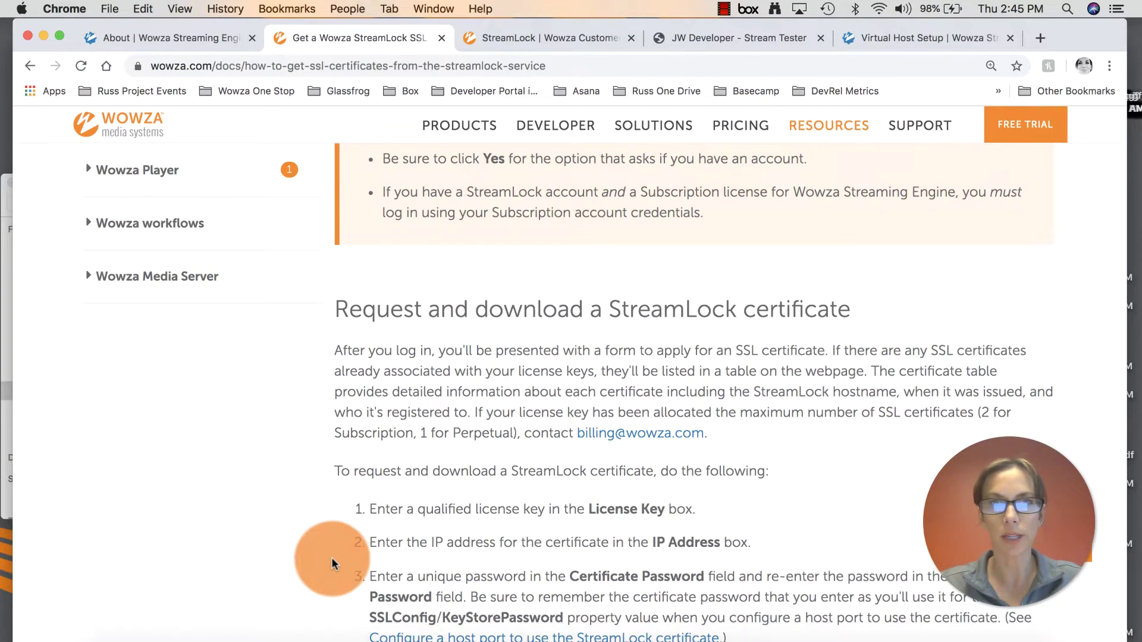
scroll(332, 563, "down", 1)
scroll(332, 563, "down", 2)
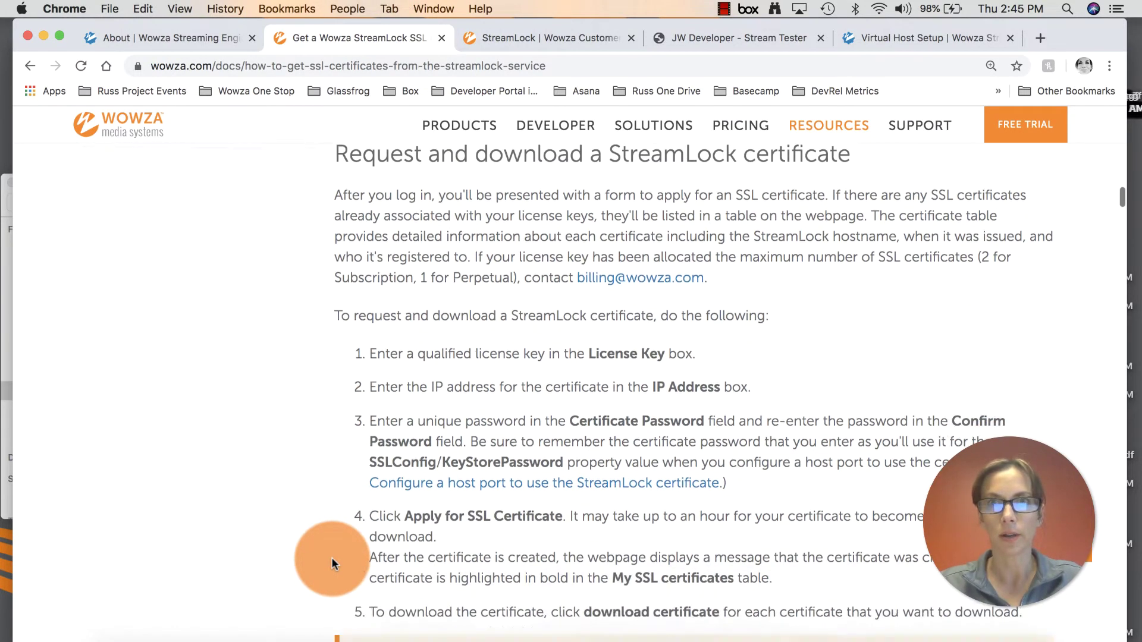
scroll(331, 557, "down", 1)
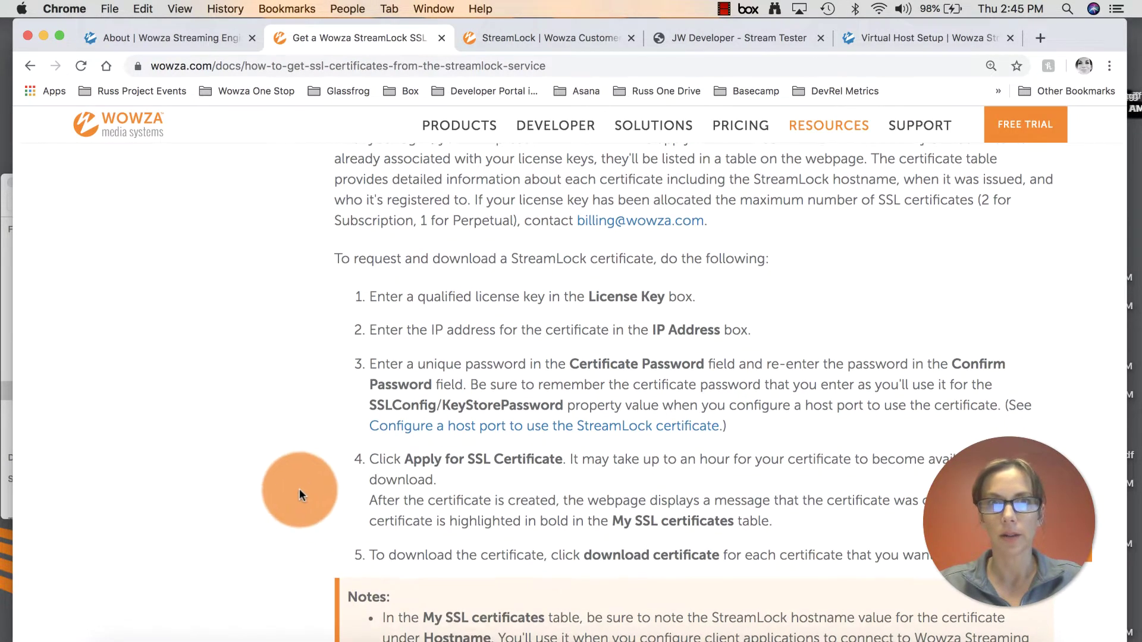
scroll(299, 487, "down", 1)
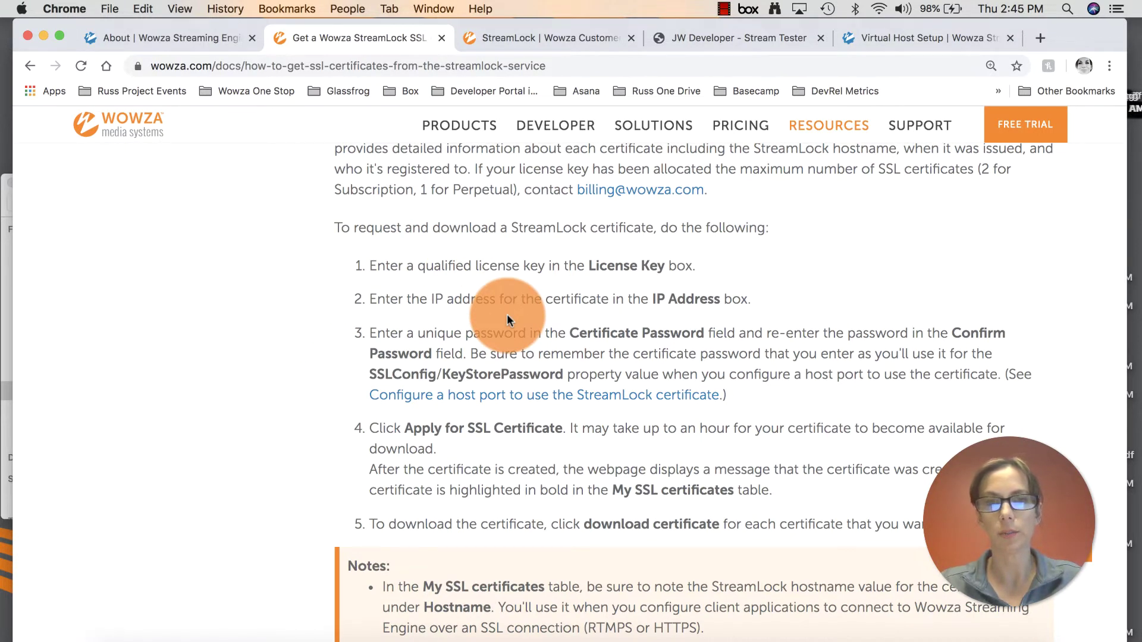
- On the StreamLock account tab, scroll through the certificate application form and My SSL certificates table
left_click(531, 36)
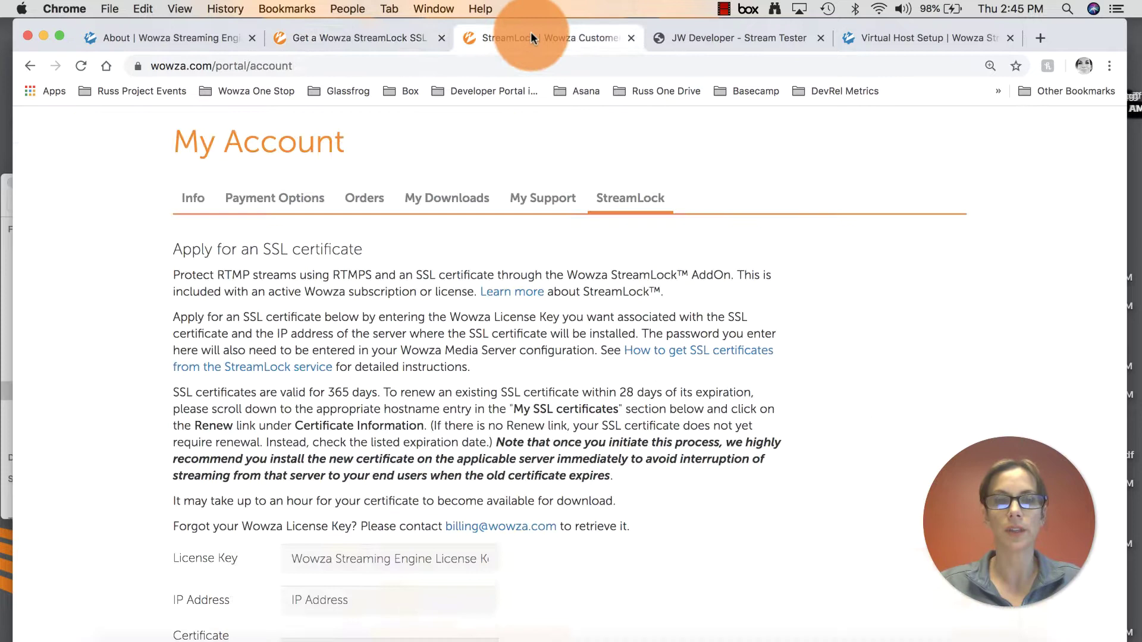
scroll(136, 573, "down", 3)
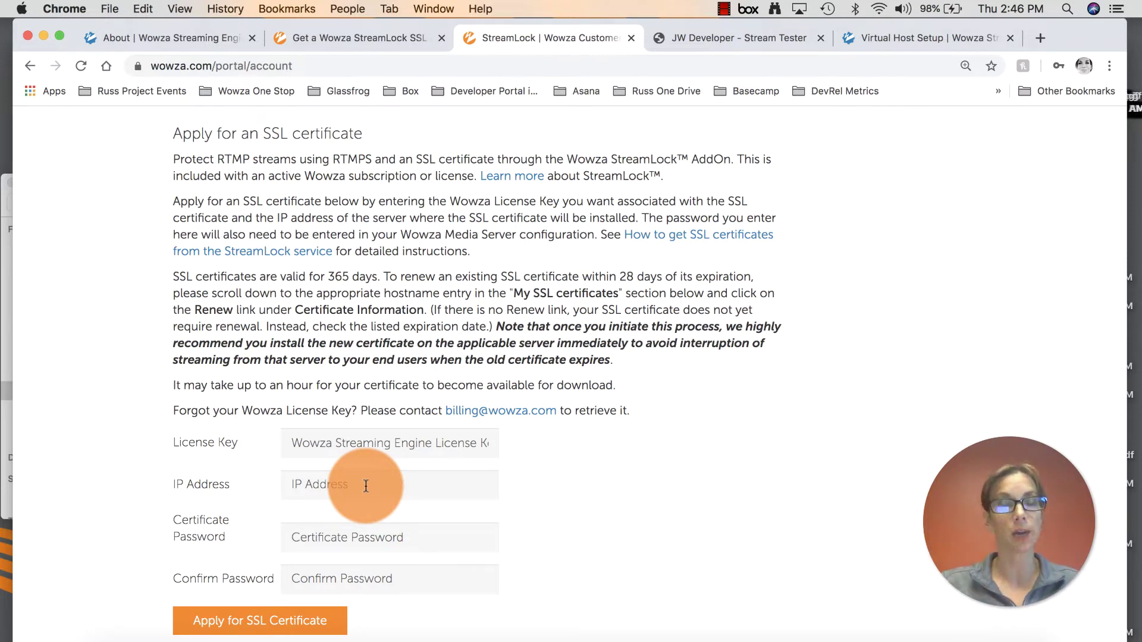
scroll(365, 485, "down", 2)
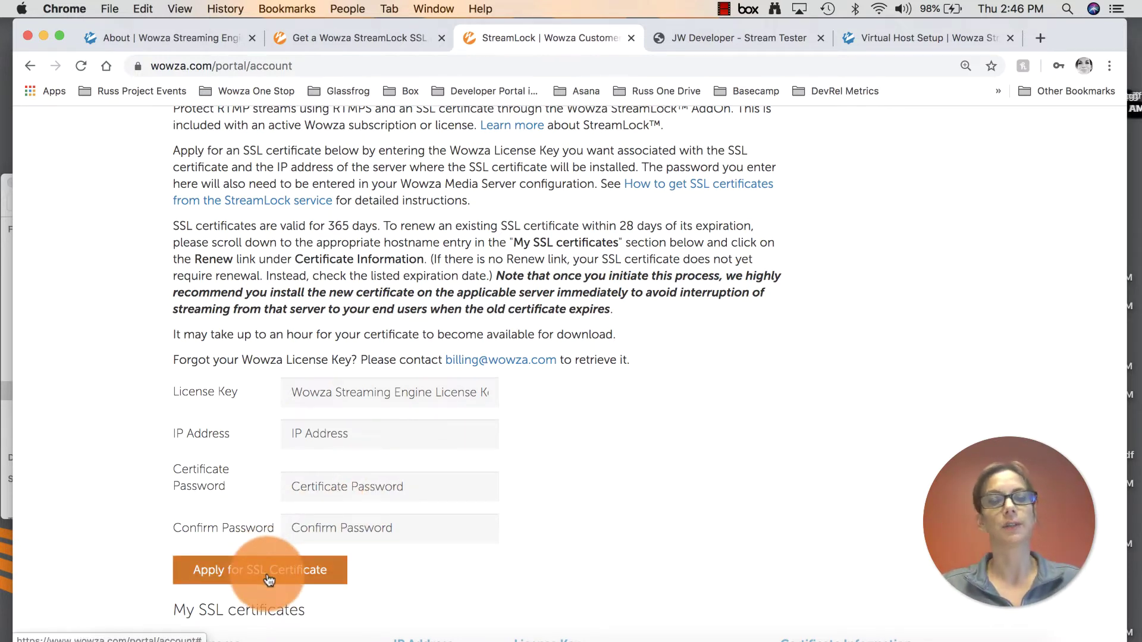
scroll(585, 429, "down", 2)
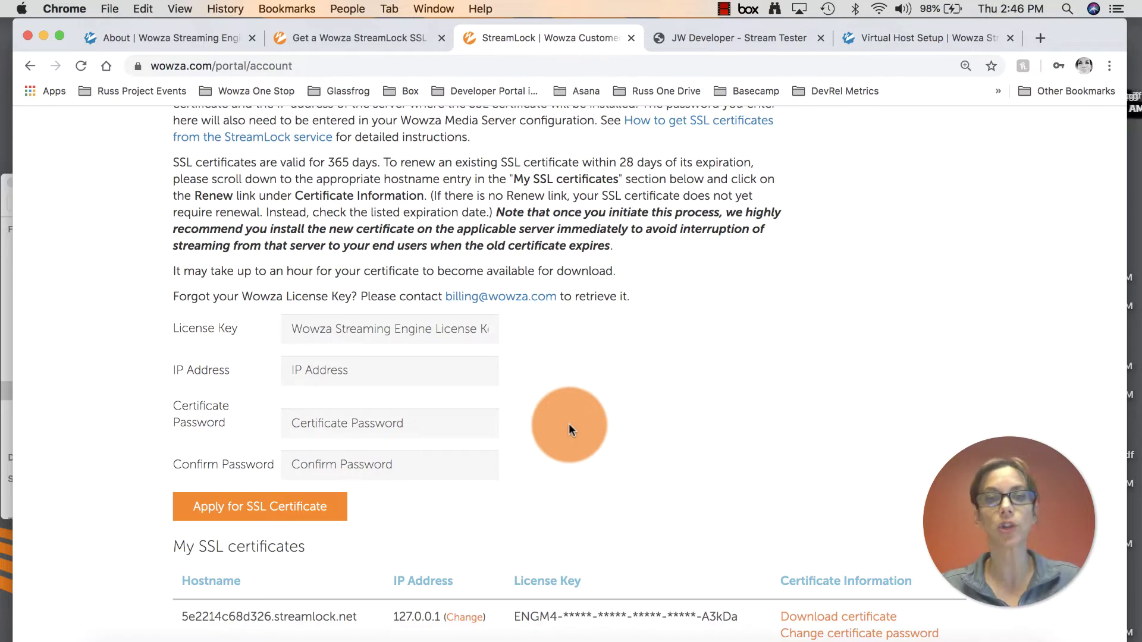
- Scroll to My SSL certificates, showing the 127.0.0.1 certificate issued 2020-01-17, expiring 2021-01-16
scroll(568, 427, "up", 4)
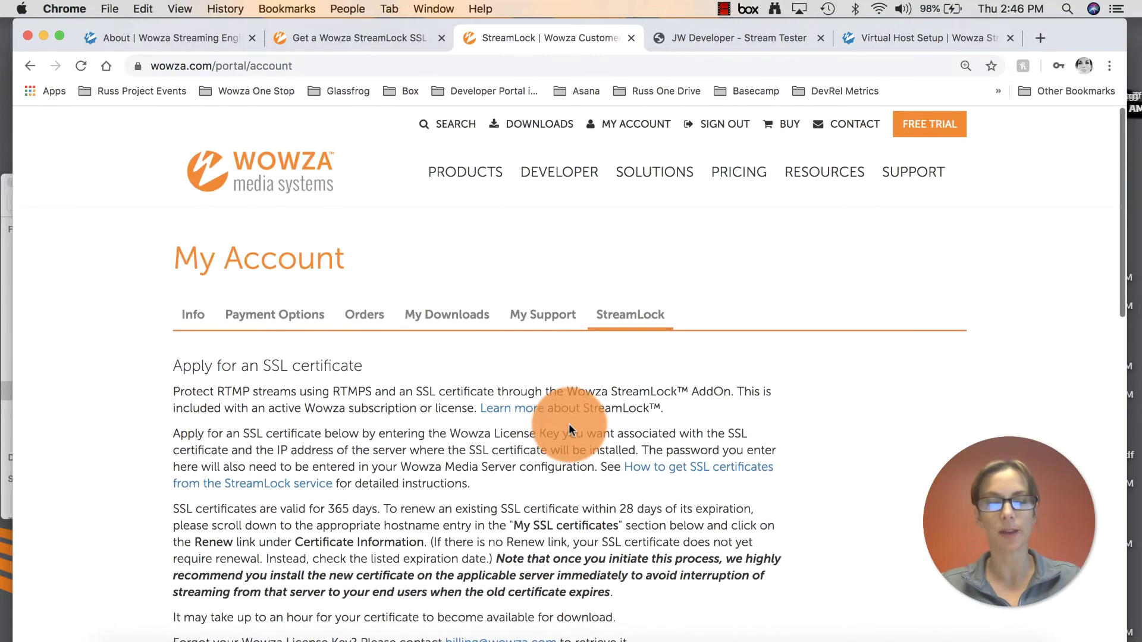
scroll(569, 425, "down", 4)
scroll(569, 425, "down", 5)
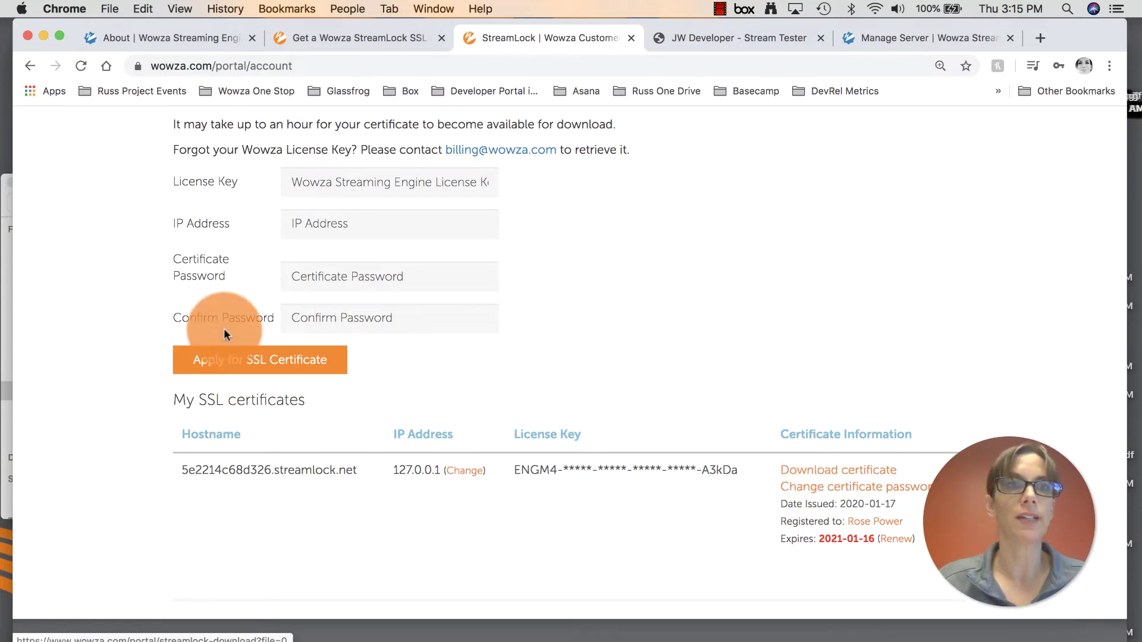
- In the StreamLock guide, scroll to 'Configuring Wowza Streaming Engine to use your StreamLock certificate'
left_click(352, 40)
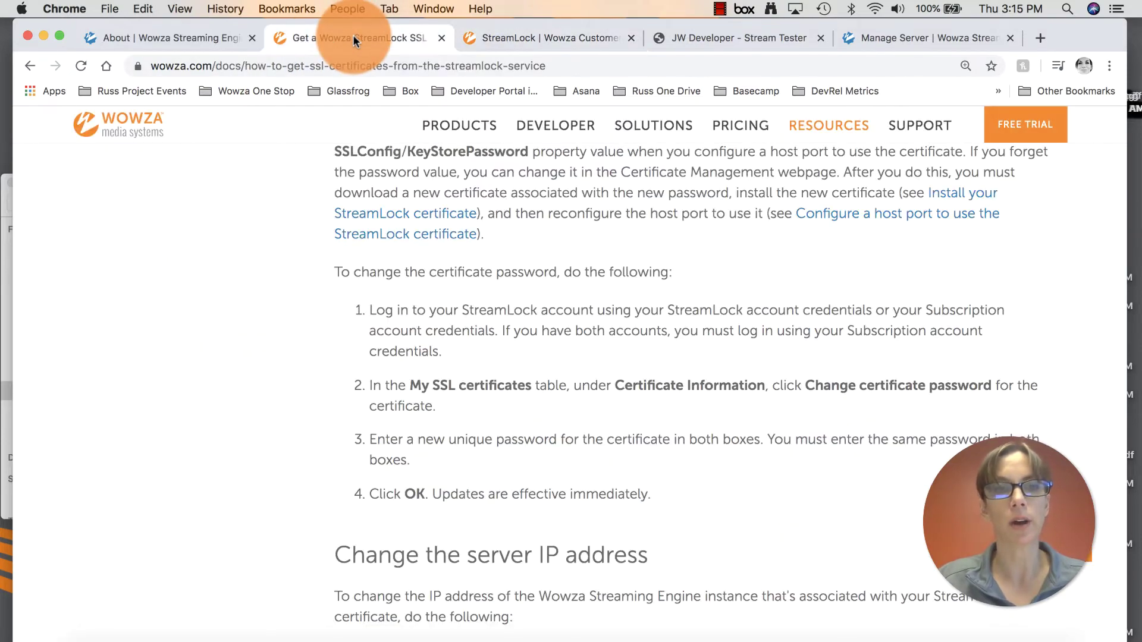
scroll(289, 504, "down", 15)
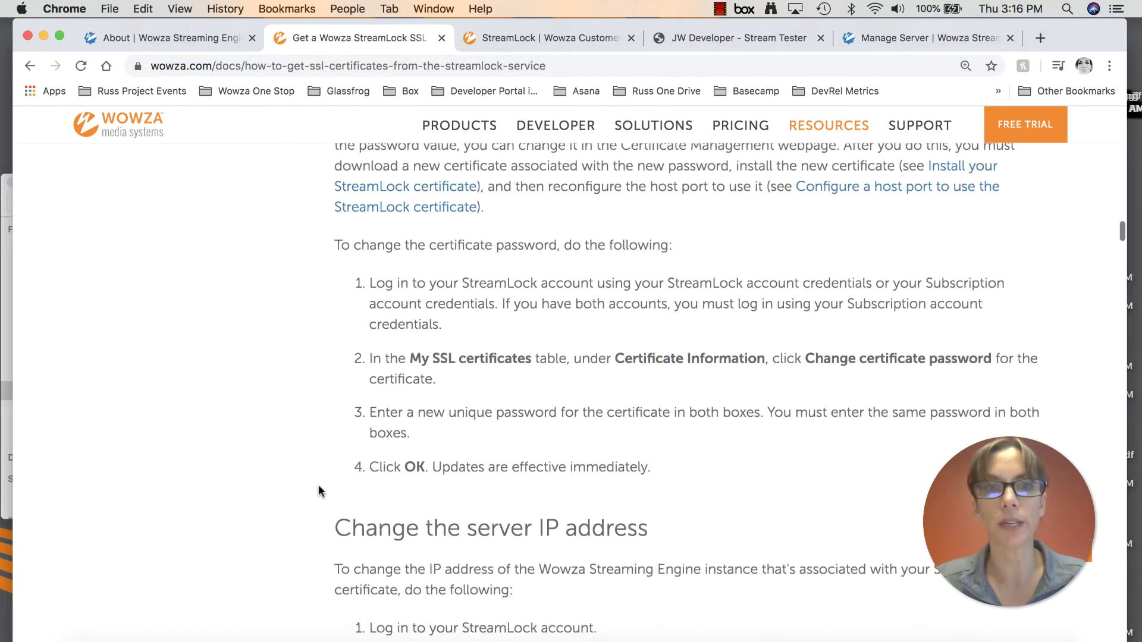
scroll(302, 517, "down", 1)
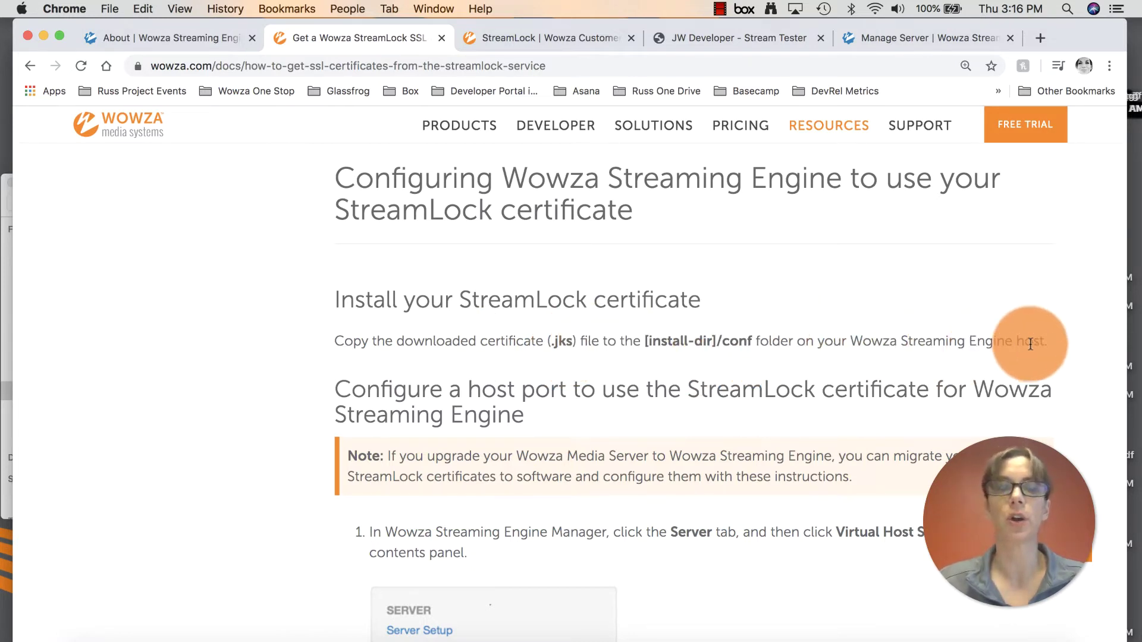
- In Finder, check the .jks file in Documents > Wowza Streaming Engine 4.7.7 > WowzaStreamingEngine-4.7.7 > conf
left_click(6, 335)
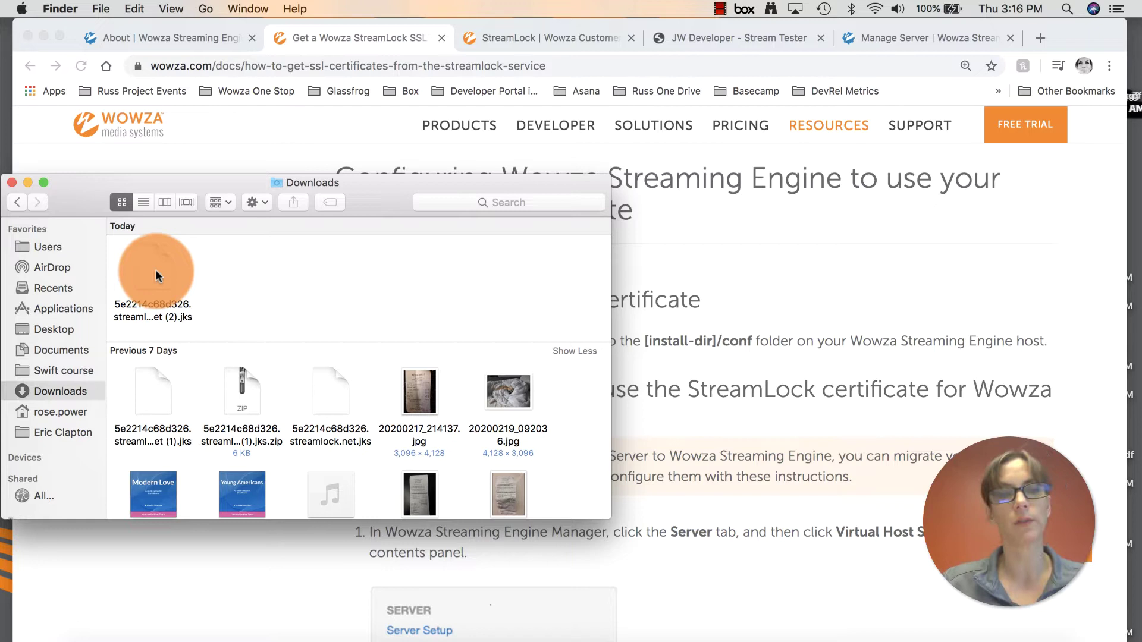
left_click(62, 350)
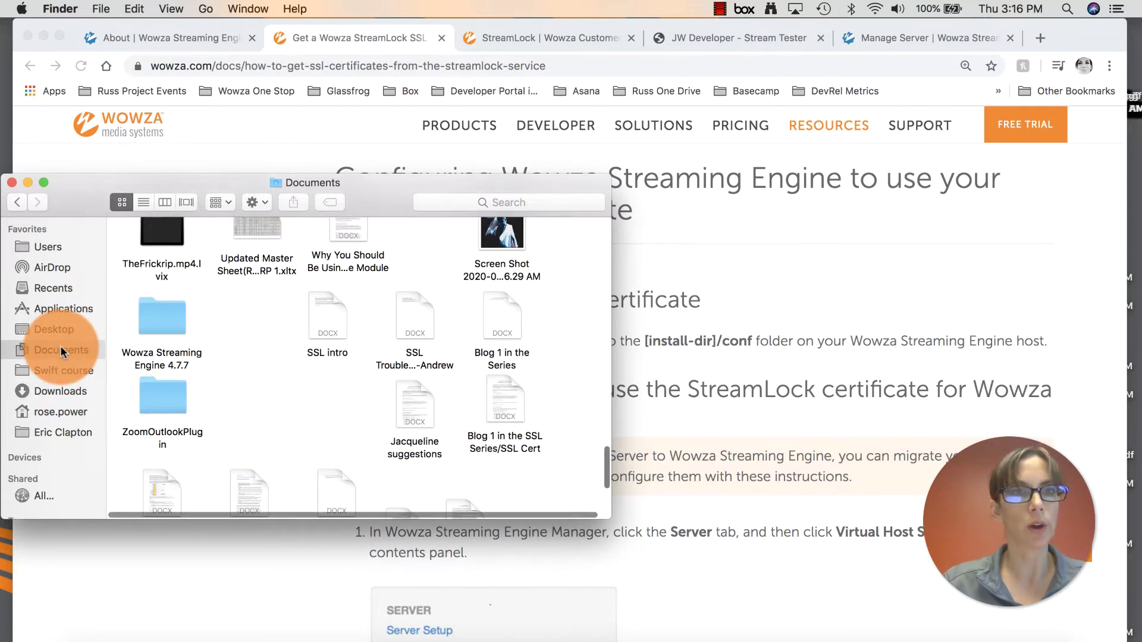
double_click(164, 318)
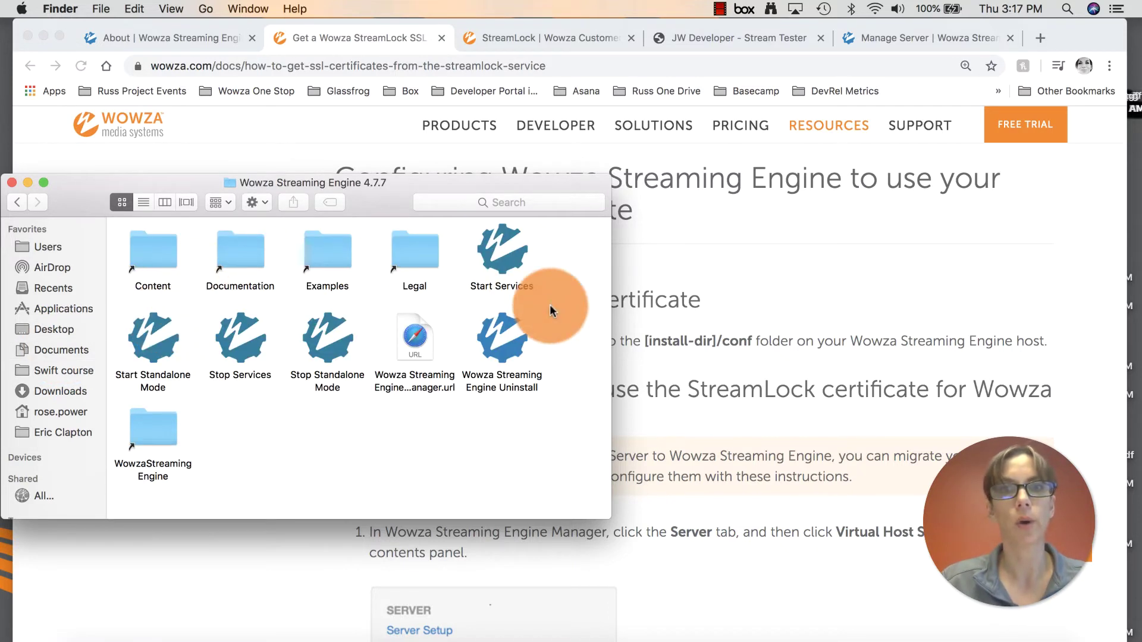
double_click(159, 436)
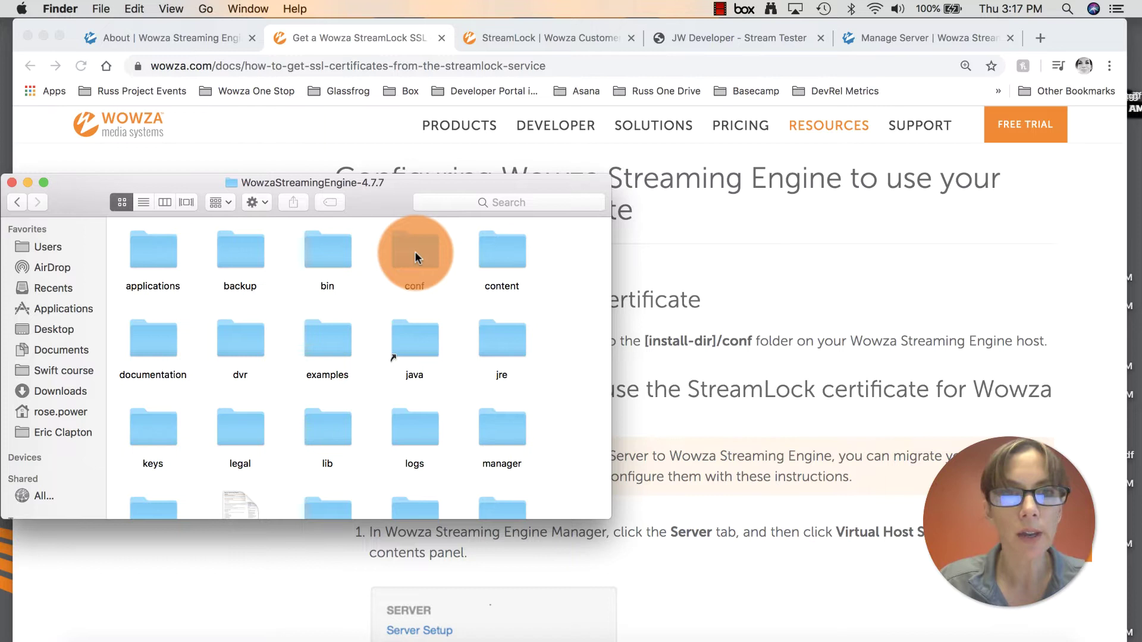
double_click(415, 251)
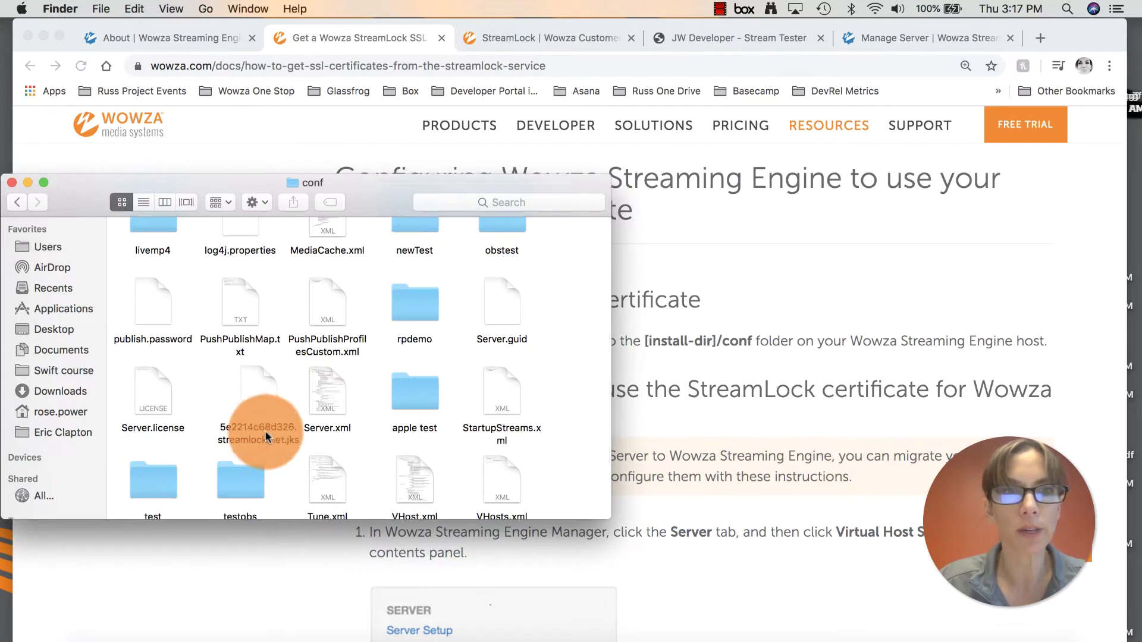
scroll(280, 467, "down", 3)
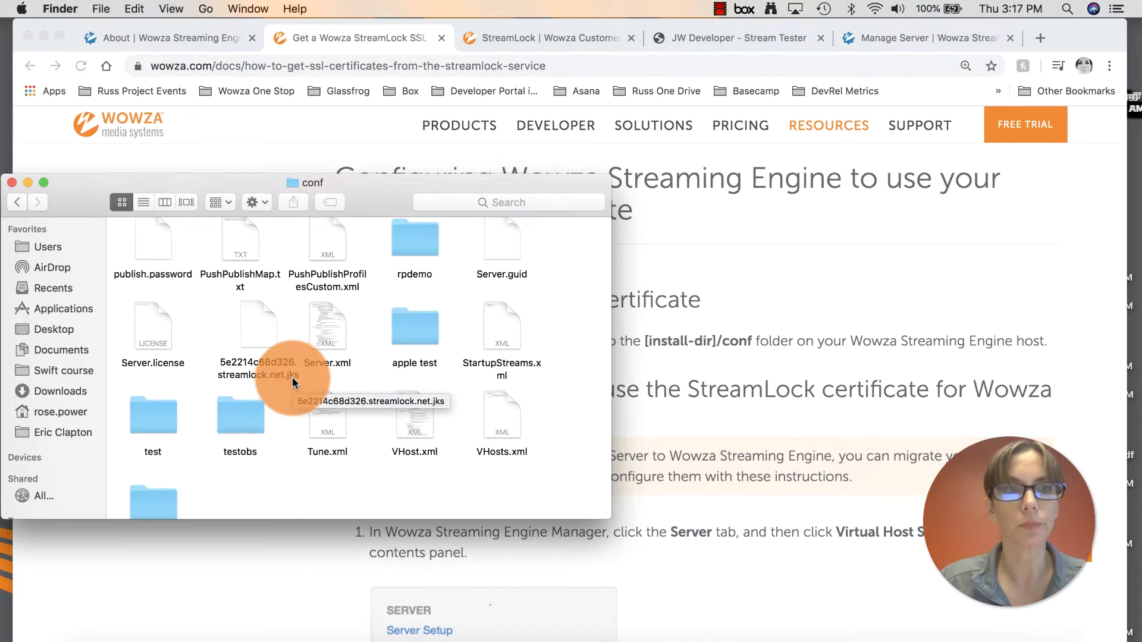
left_click(725, 291)
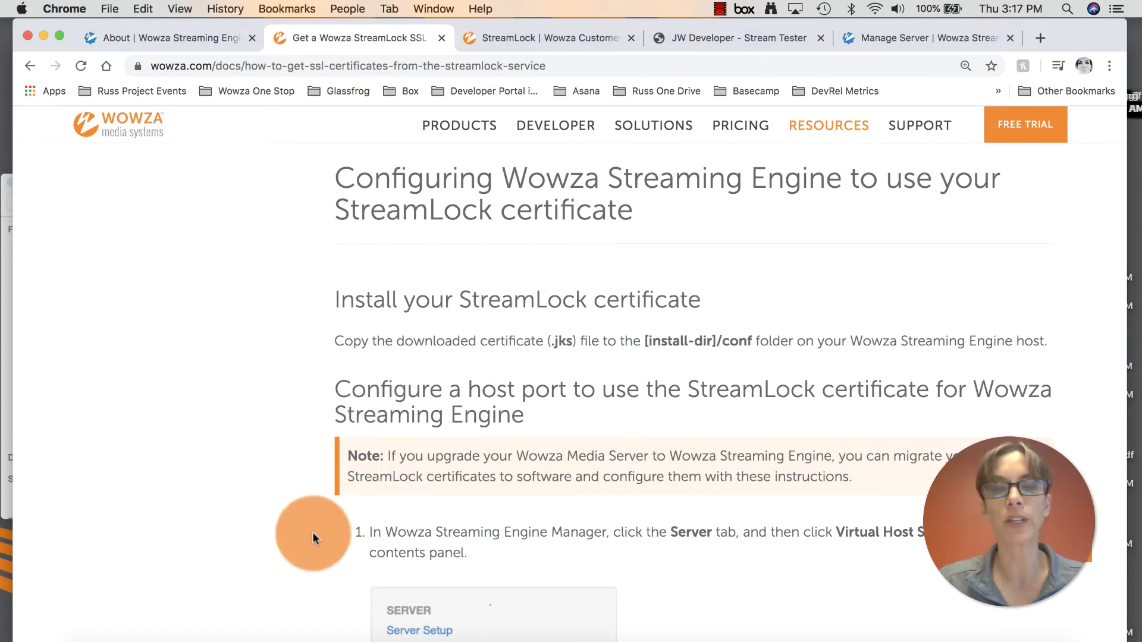
- Scroll the guide to its 'Configure a host port' steps for Virtual Host Setup and Add Host Port
scroll(313, 534, "down", 2)
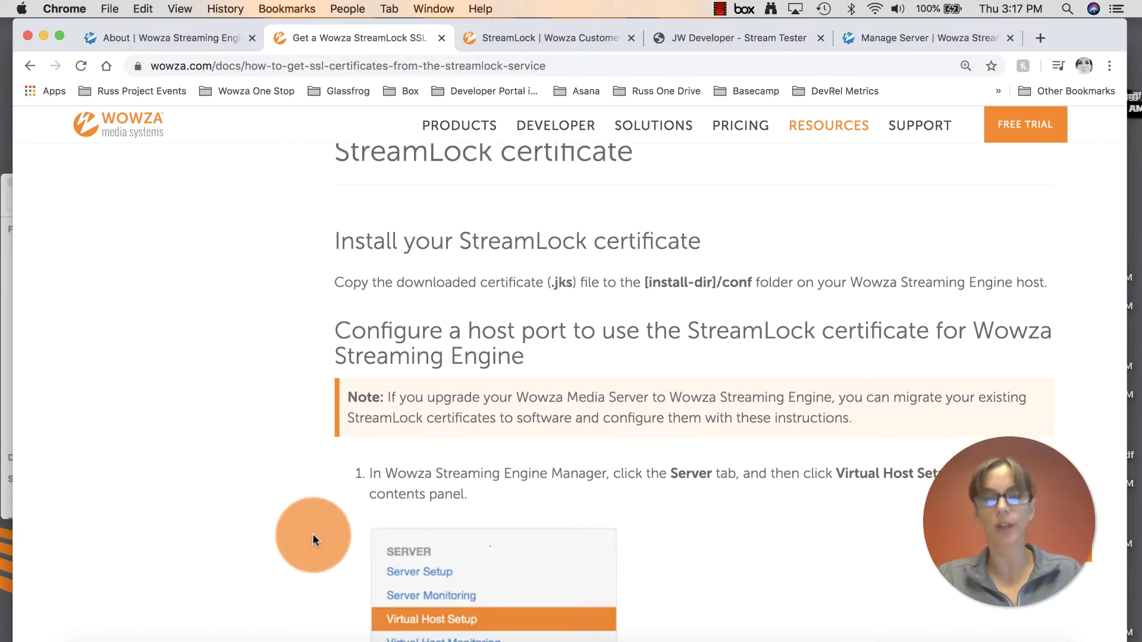
scroll(313, 534, "down", 4)
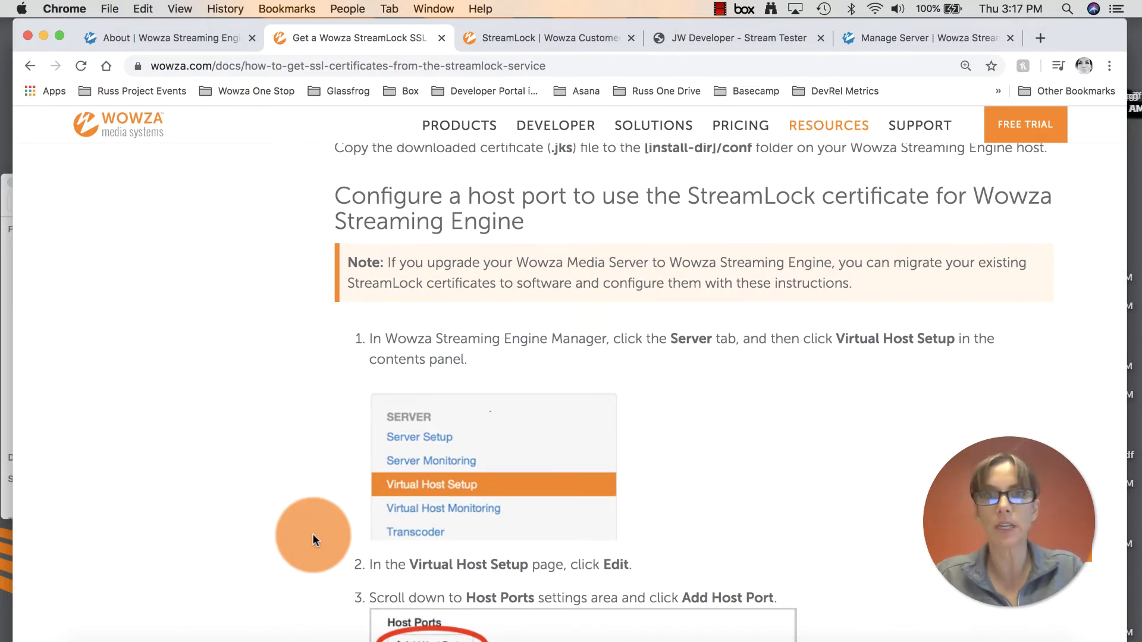
scroll(313, 533, "down", 5)
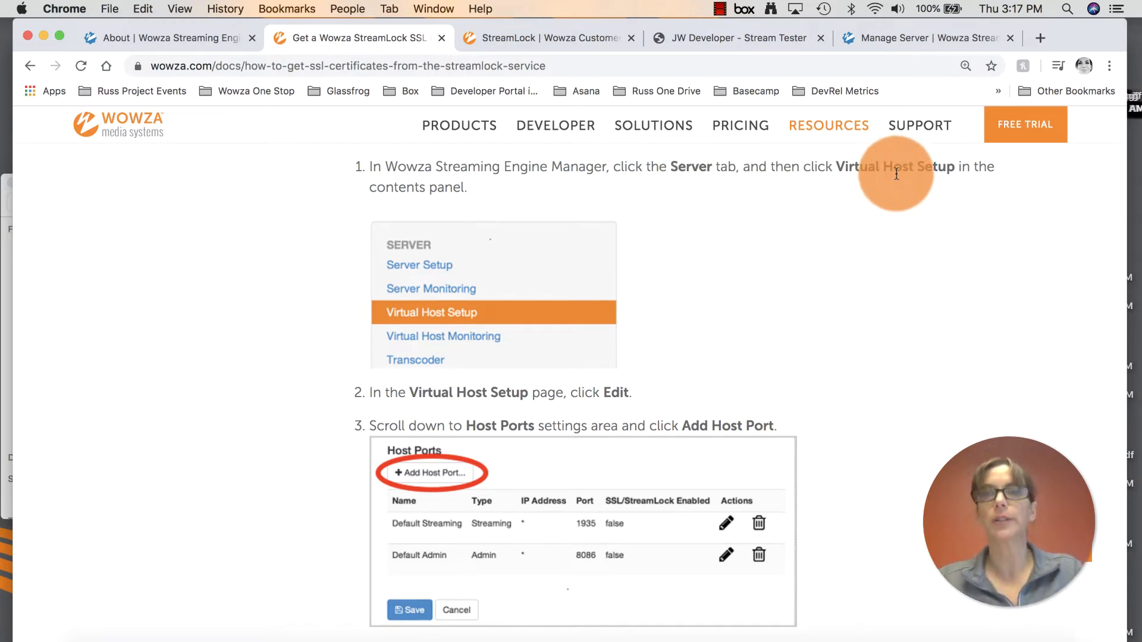
- Open Server > Virtual Host Setup in the Manager and recheck the guide's host port steps
left_click(897, 37)
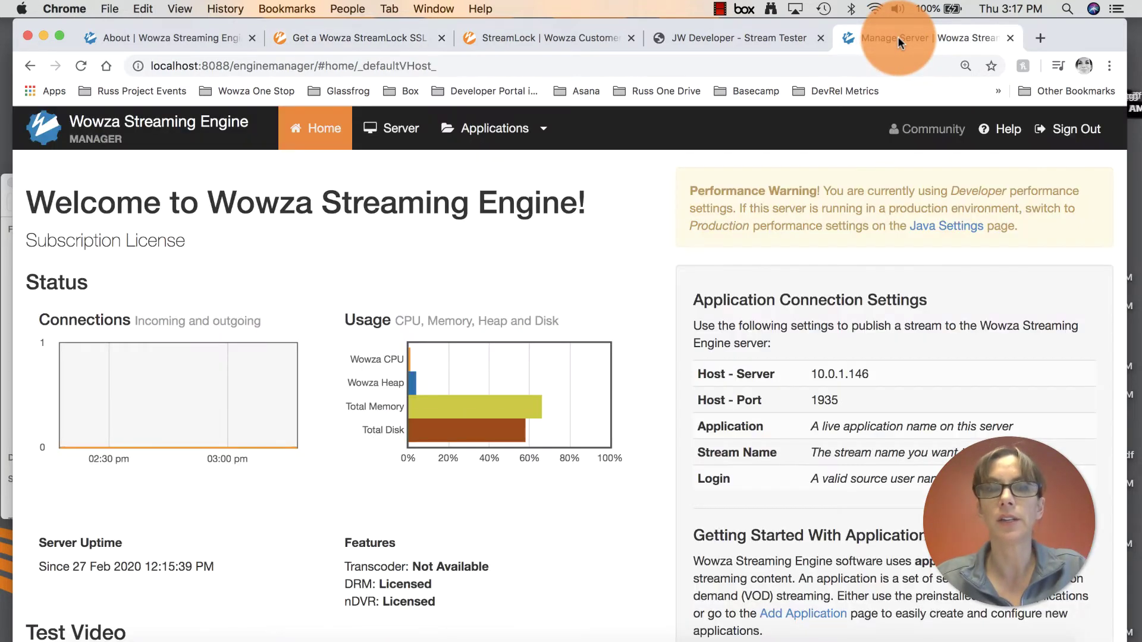
left_click(397, 130)
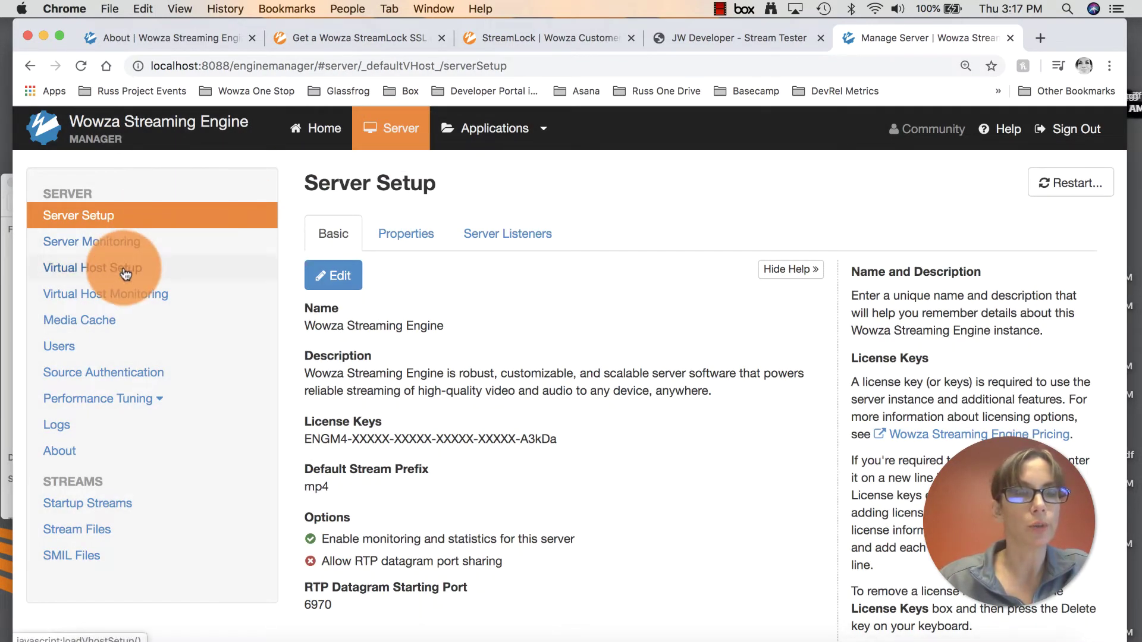
left_click(124, 267)
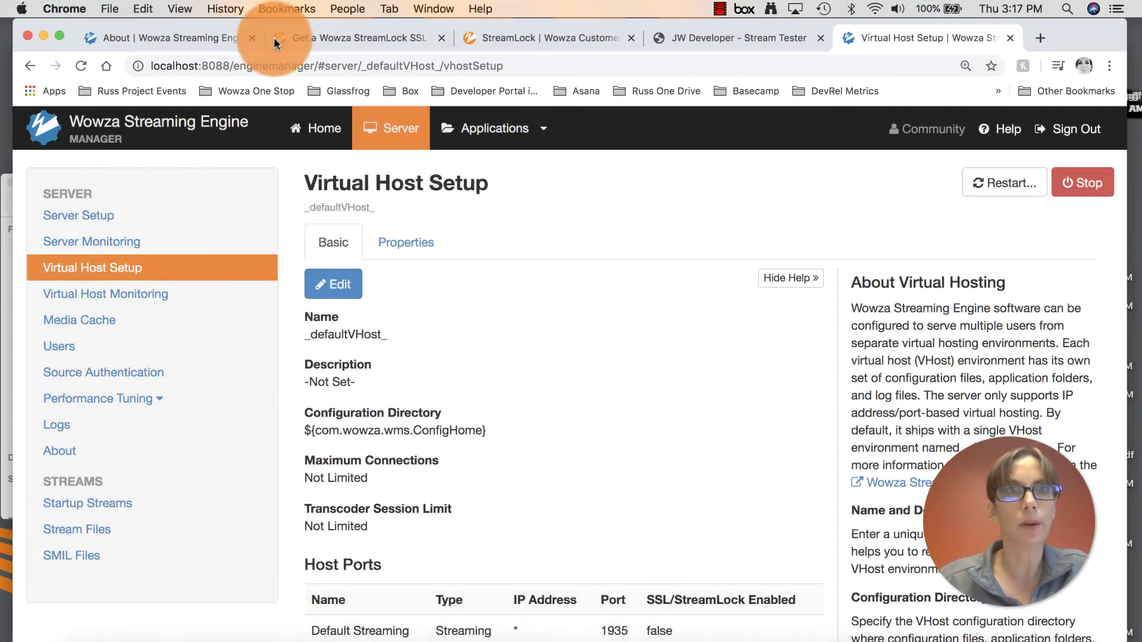
left_click(340, 38)
scroll(279, 495, "down", 2)
scroll(278, 495, "down", 3)
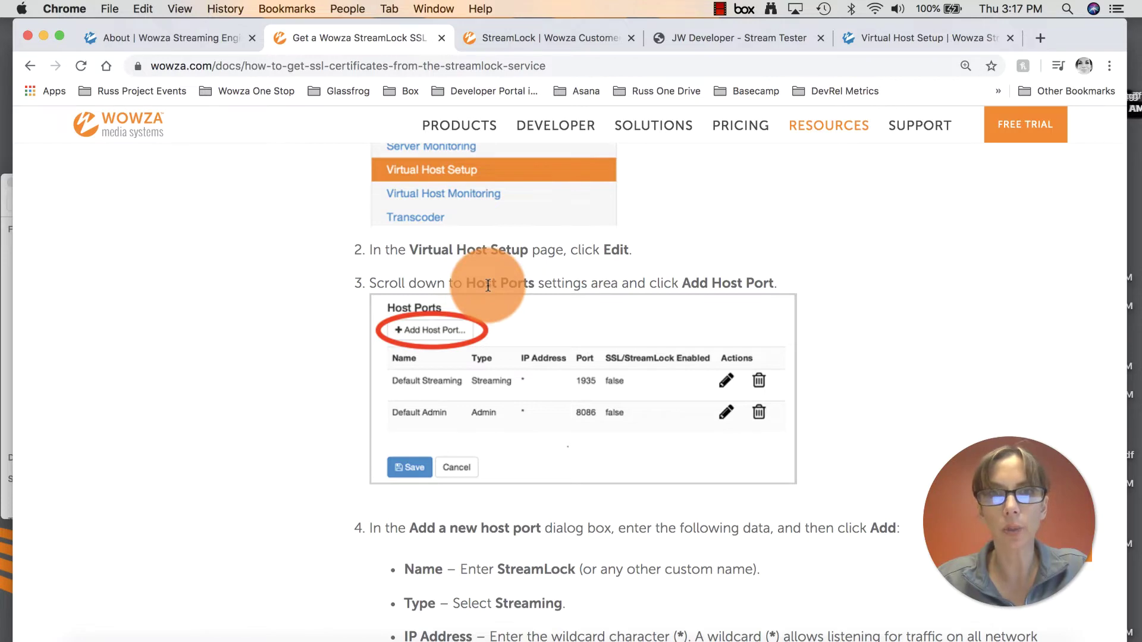
- Put the _defaultVHost_ settings into edit mode and scroll down to the Host Ports list
left_click(899, 36)
left_click(328, 286)
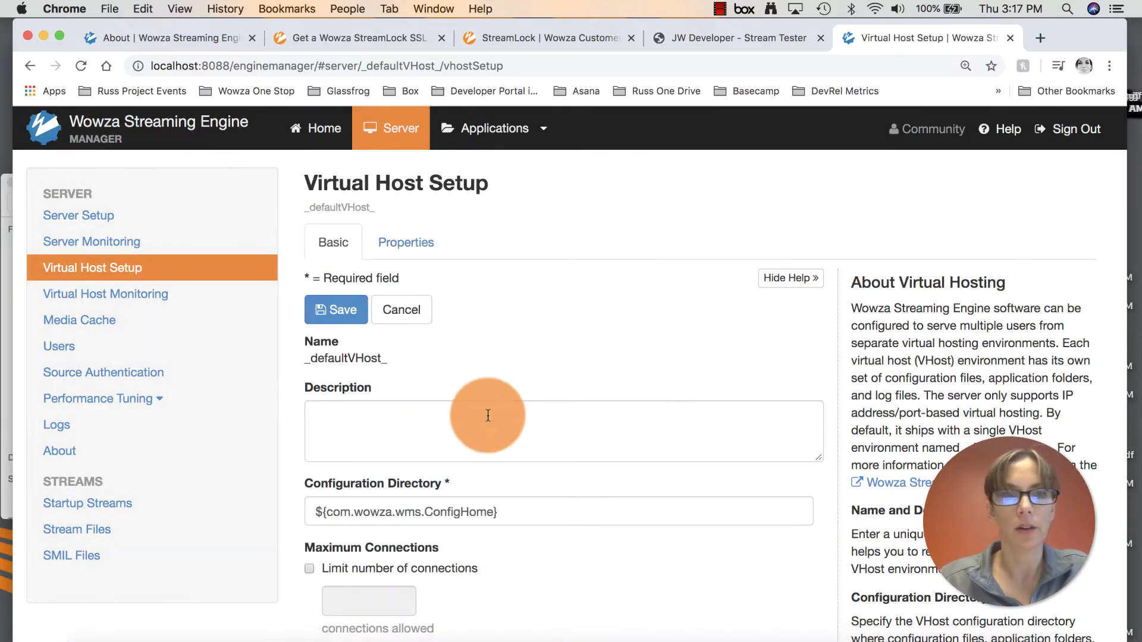
scroll(548, 458, "down", 7)
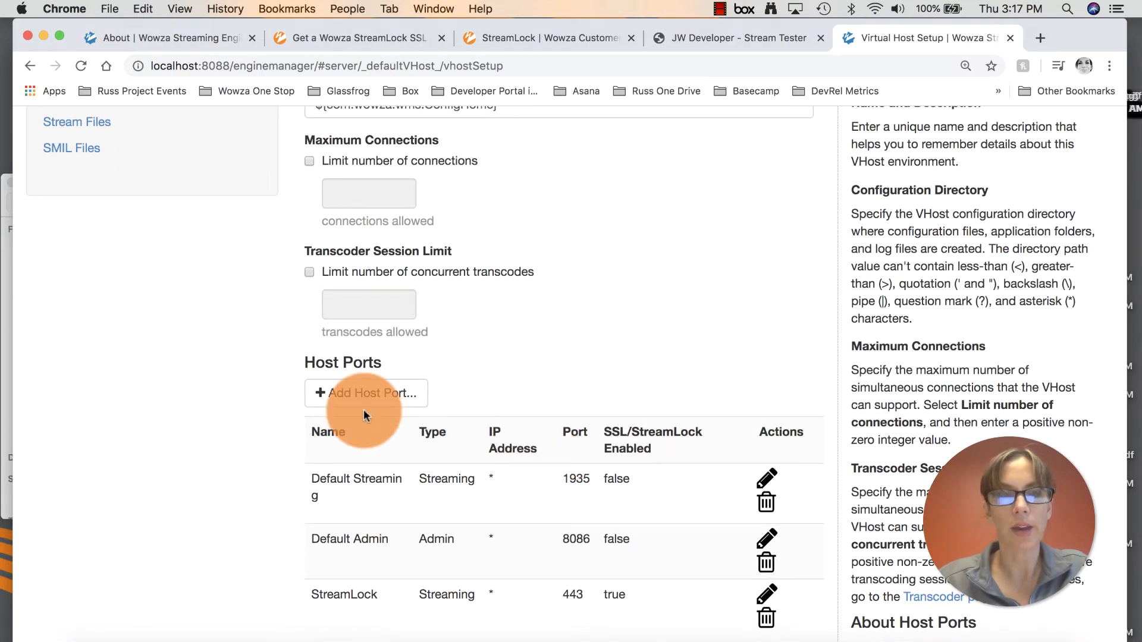
- Start a new host port named StreamLock, checking the guide for its values
left_click(376, 394)
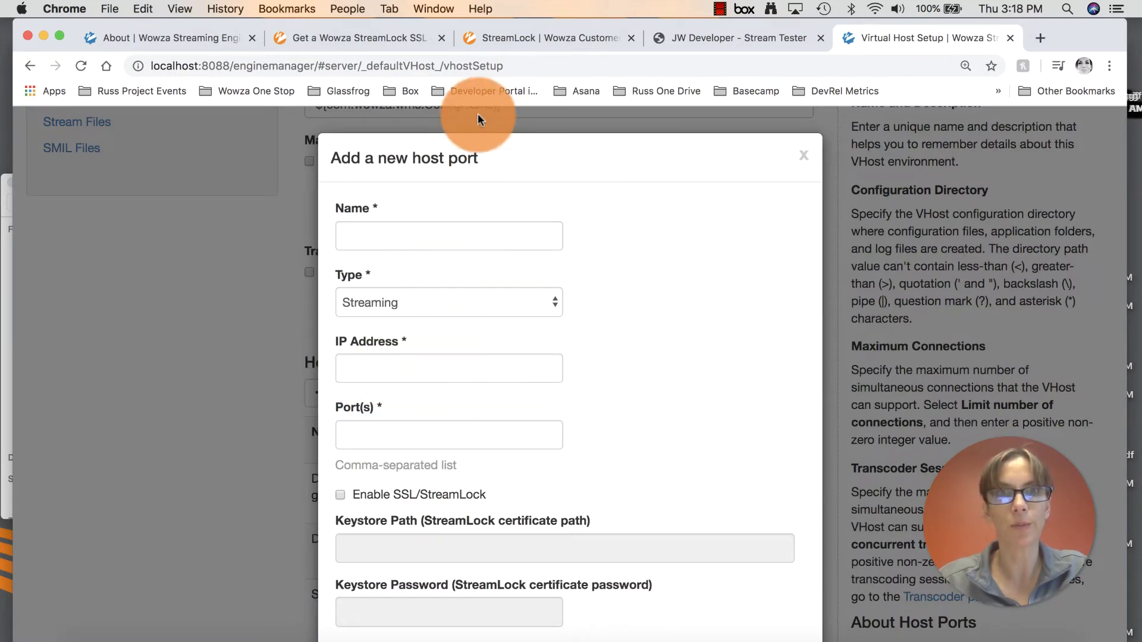
left_click(379, 35)
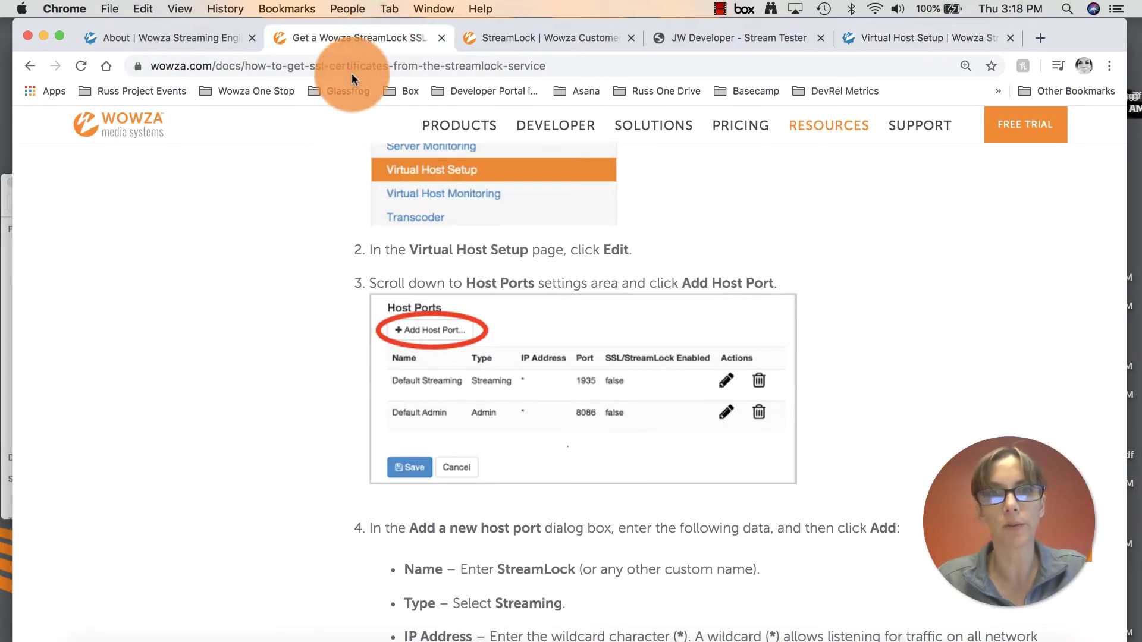
scroll(319, 465, "down", 4)
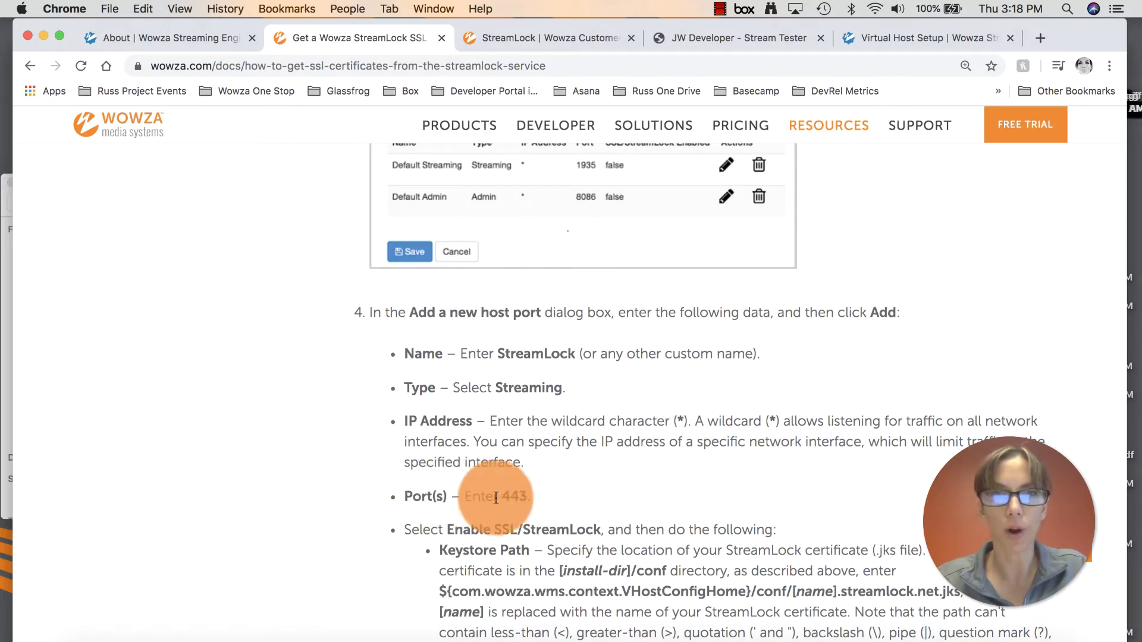
left_click(883, 36)
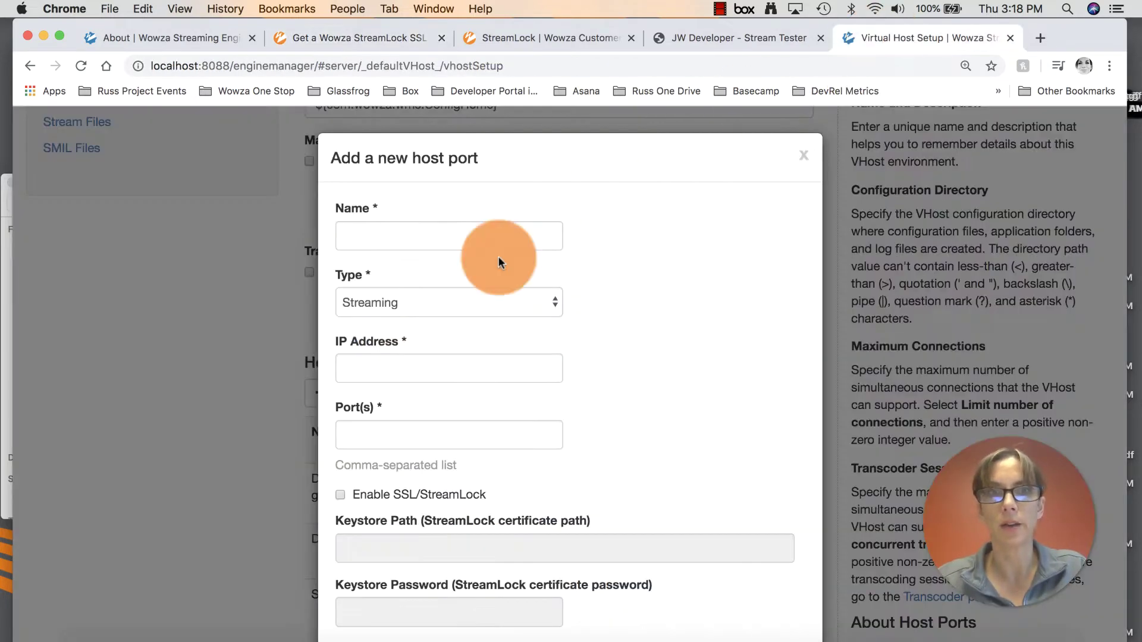
left_click(465, 224)
type("Strea")
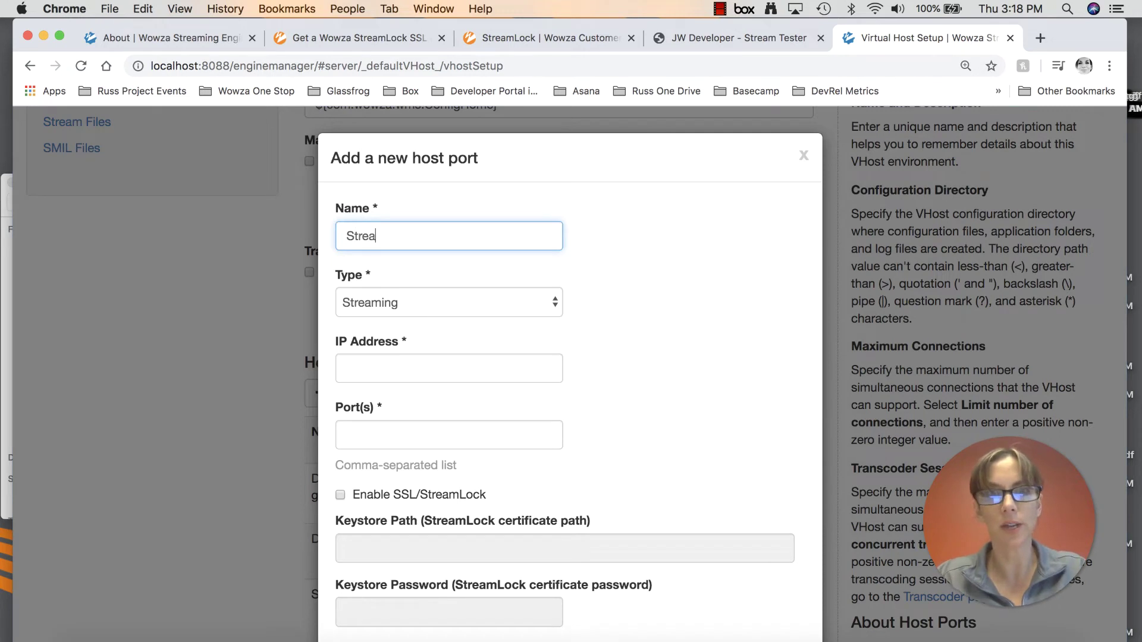
type("mLock")
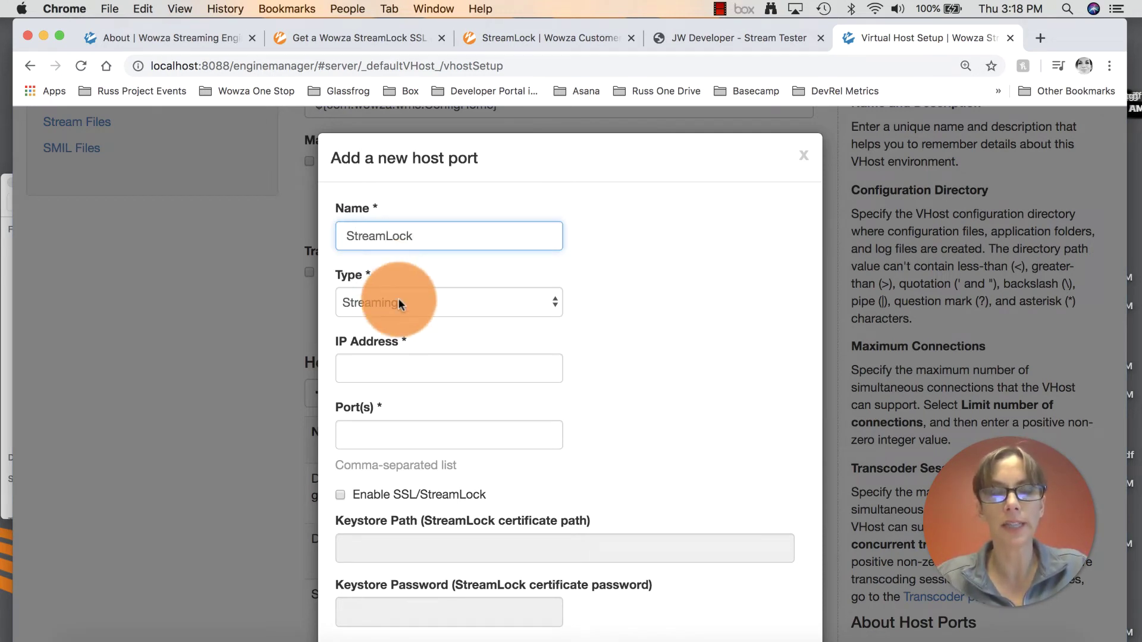
- Set the IP address to * and move to Port(s), rechecking the StreamLock instructions
left_click(387, 381)
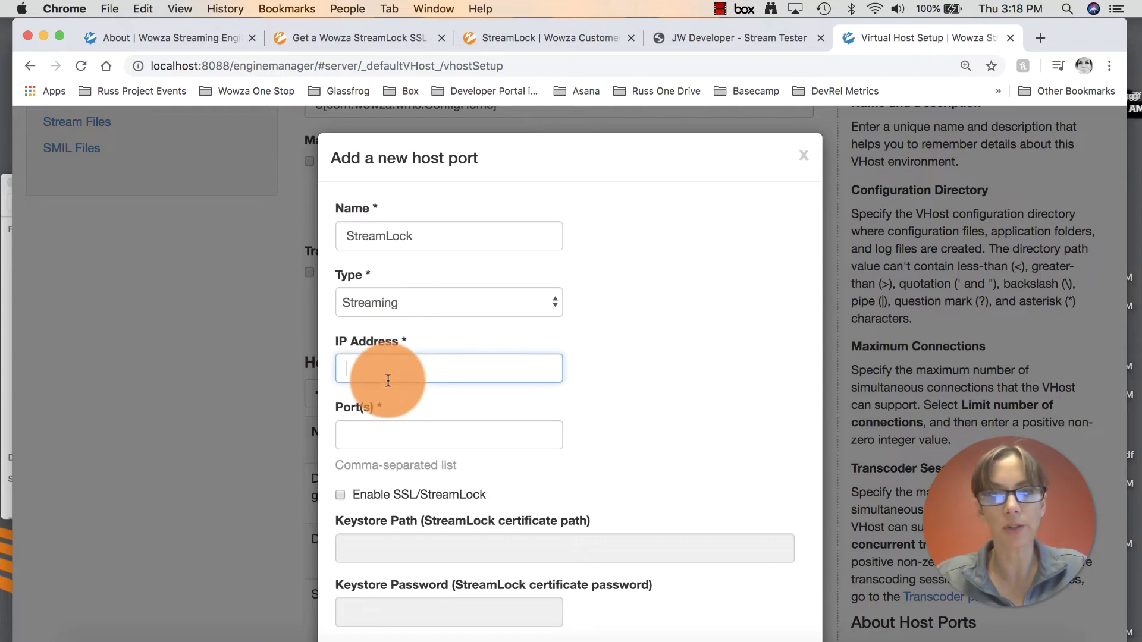
type("*")
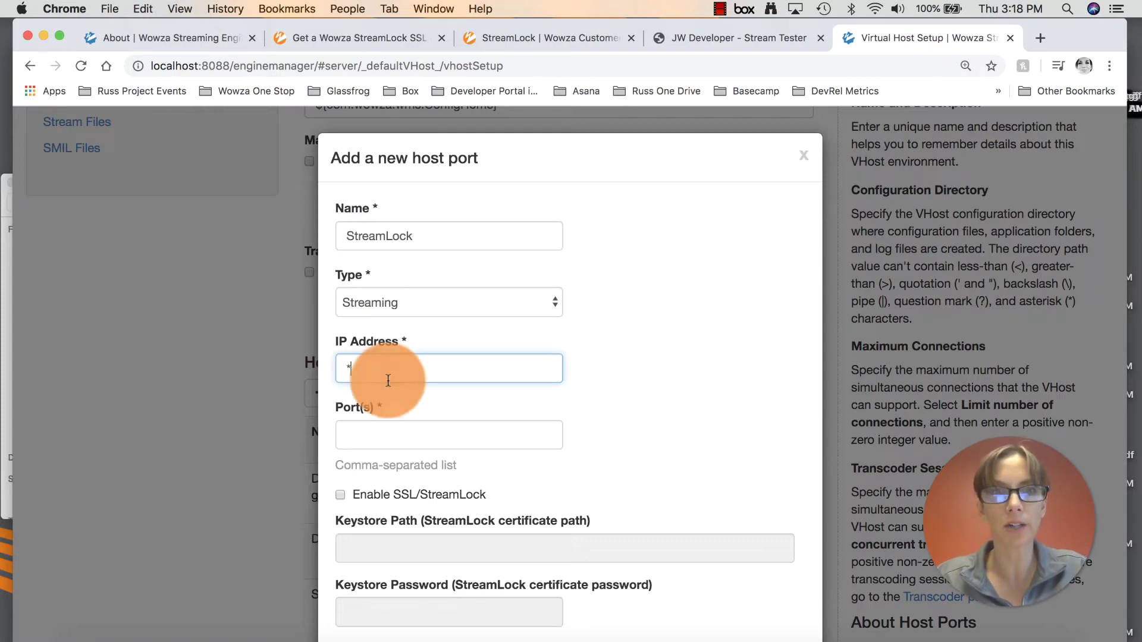
left_click(399, 434)
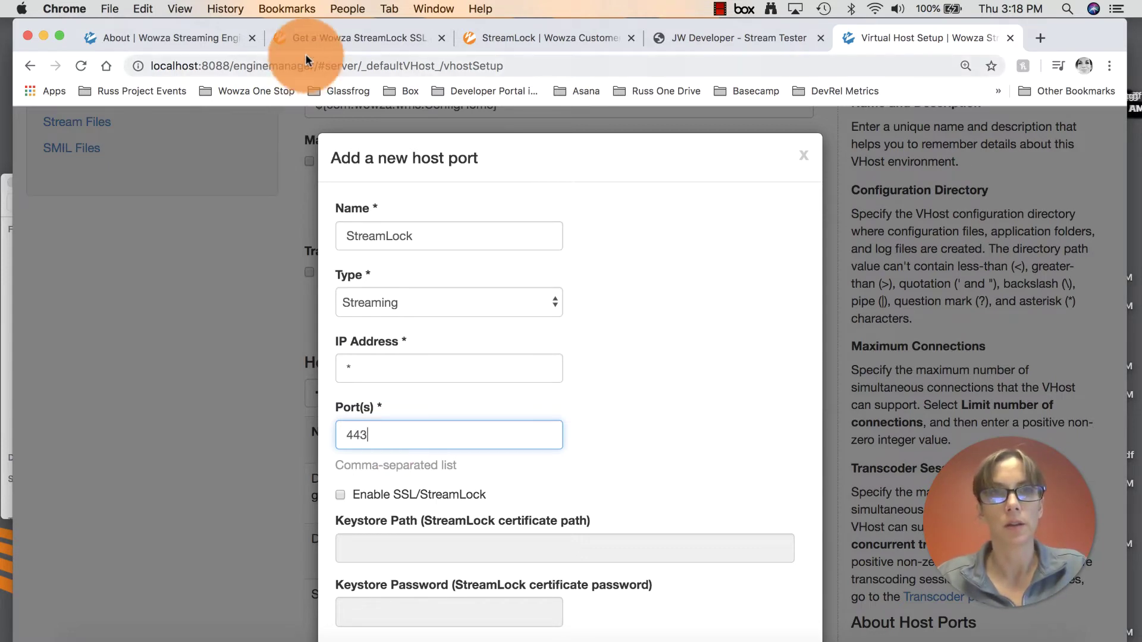
left_click(343, 39)
scroll(345, 484, "down", 3)
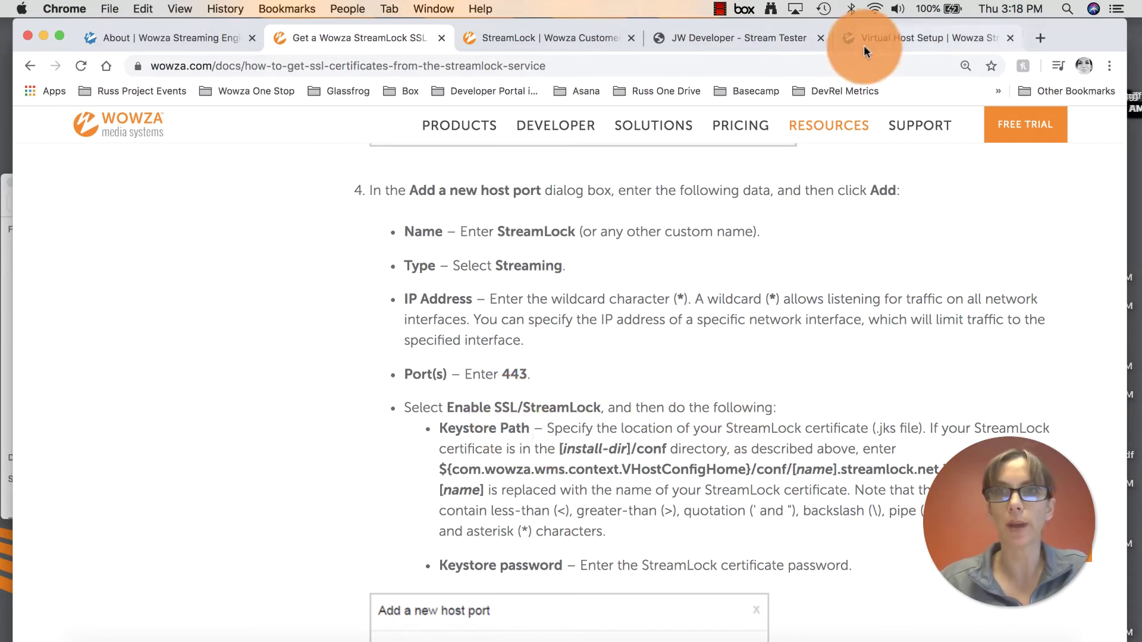
left_click(882, 31)
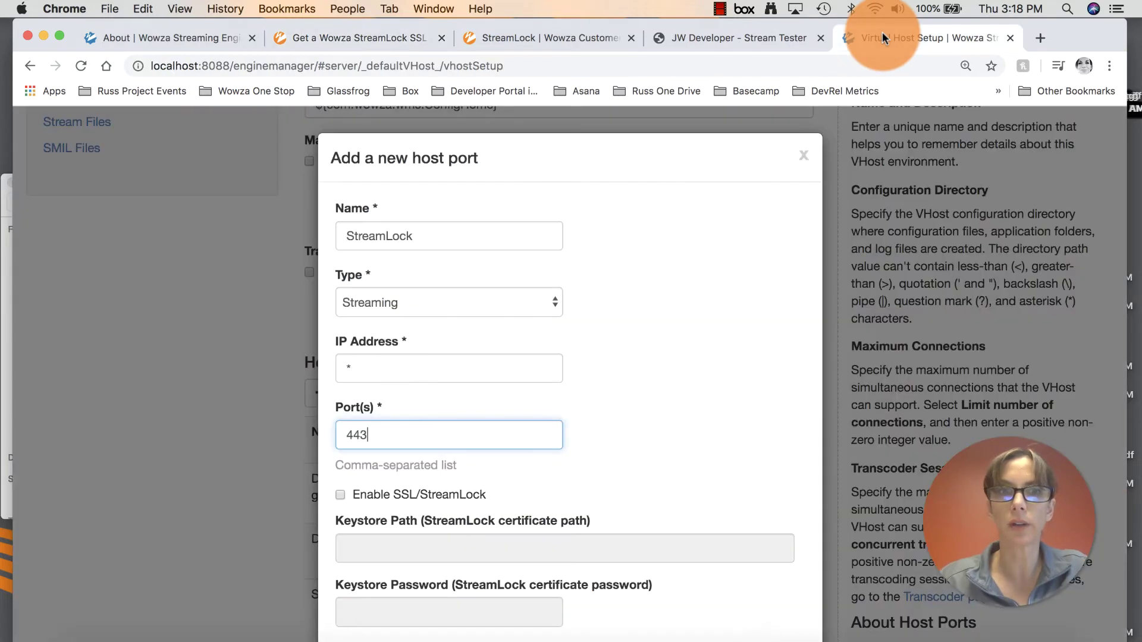
- Enable SSL/StreamLock and paste the guide's keystore path ${com.wowza.wms.context.VHostConfigHome}/conf/[name].streamlock.net.jks
left_click(342, 495)
scroll(660, 398, "down", 3)
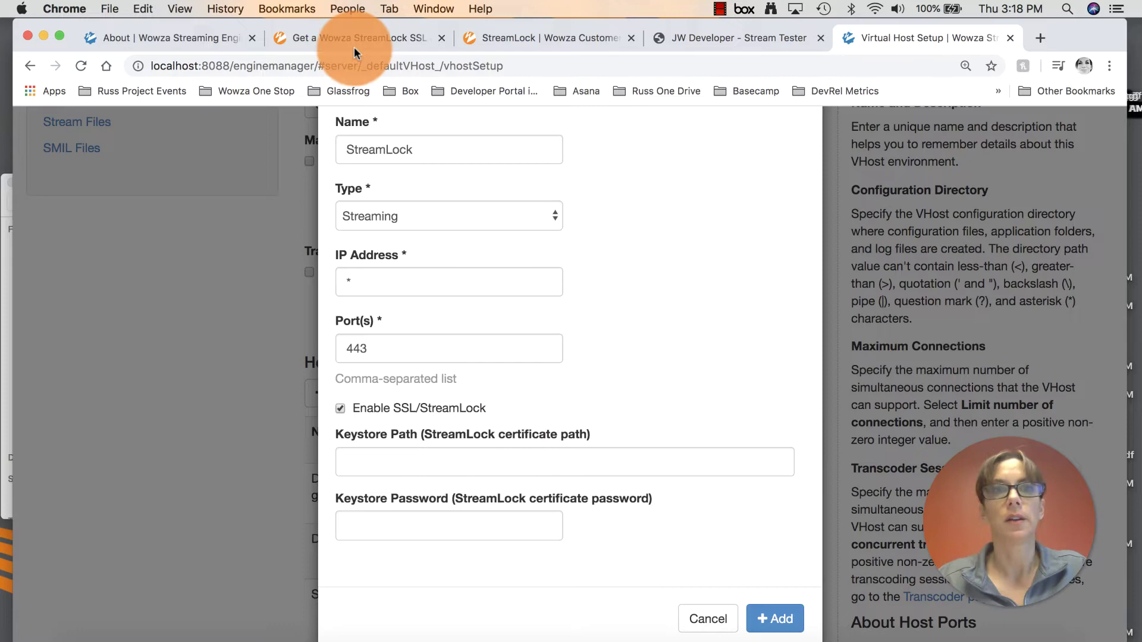
left_click(373, 35)
scroll(410, 383, "down", 3)
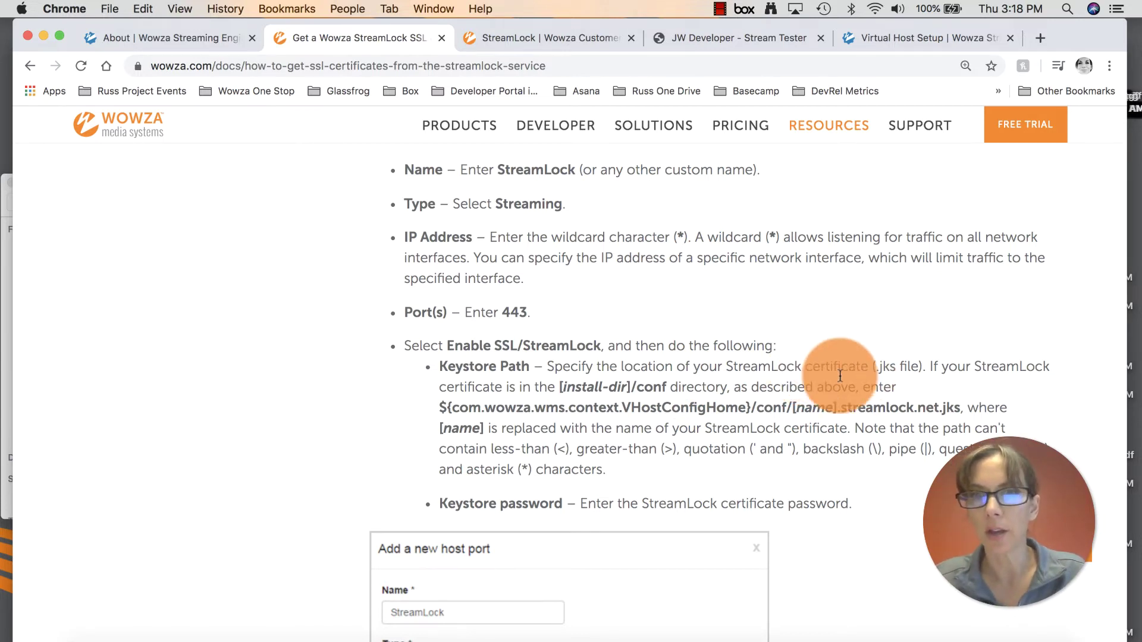
scroll(845, 375, "down", 1)
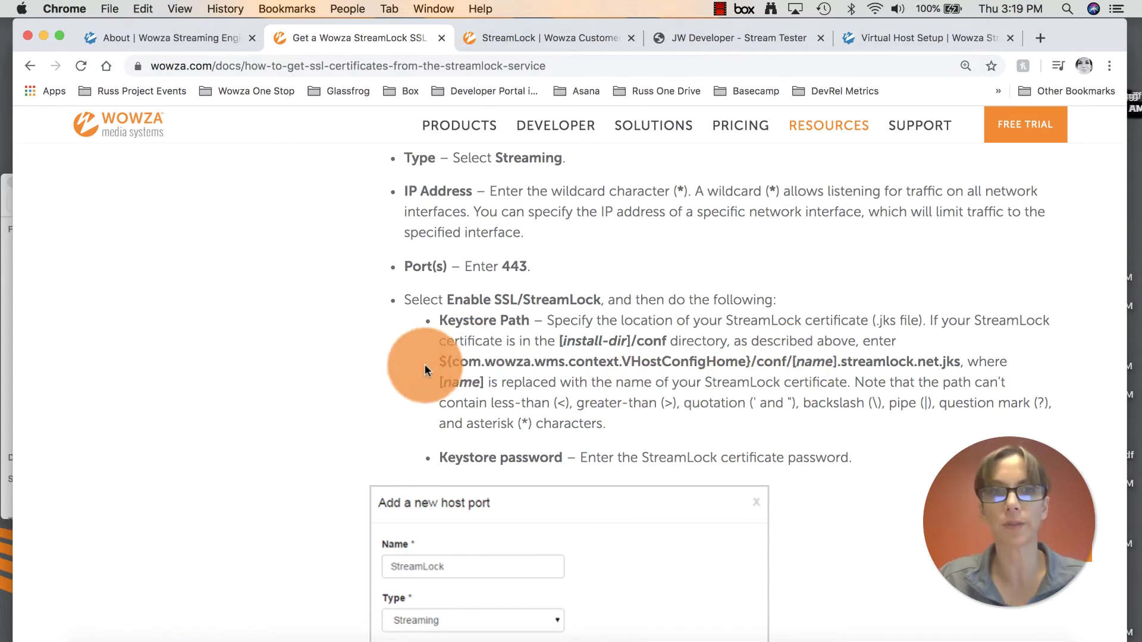
left_click_drag(423, 363, 959, 361)
key("super+c")
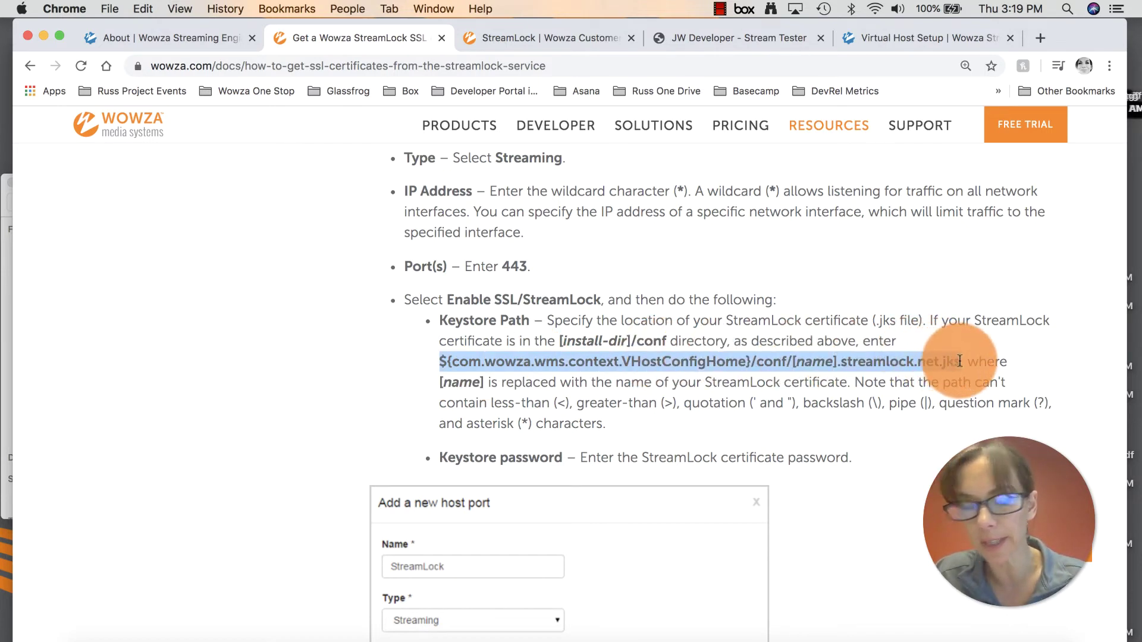
left_click(863, 35)
left_click(415, 462)
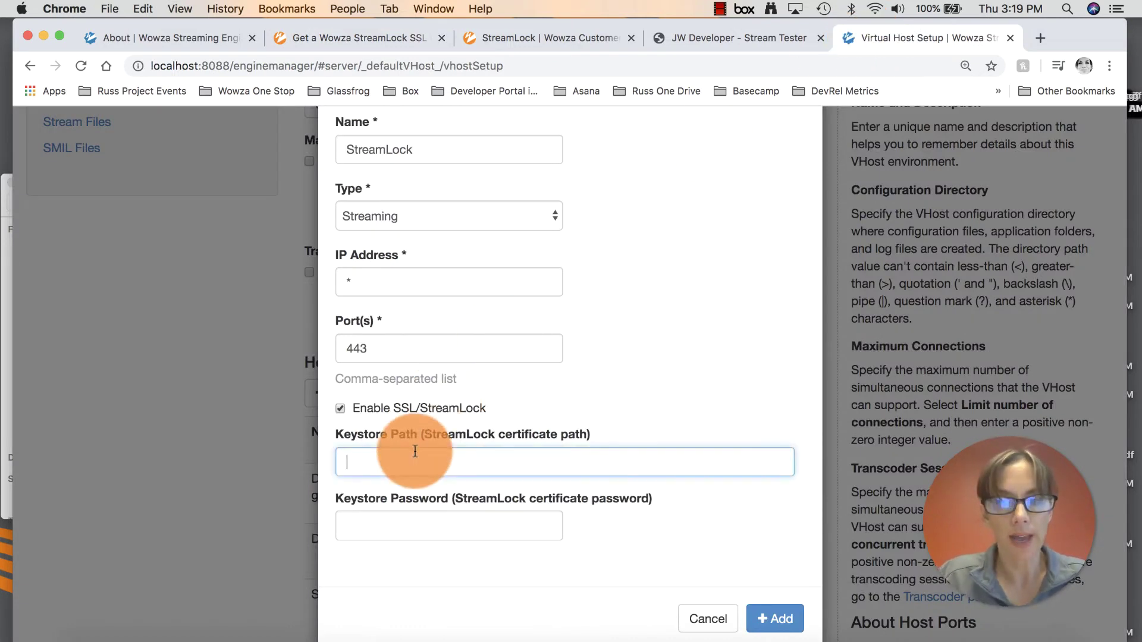
key("super+v")
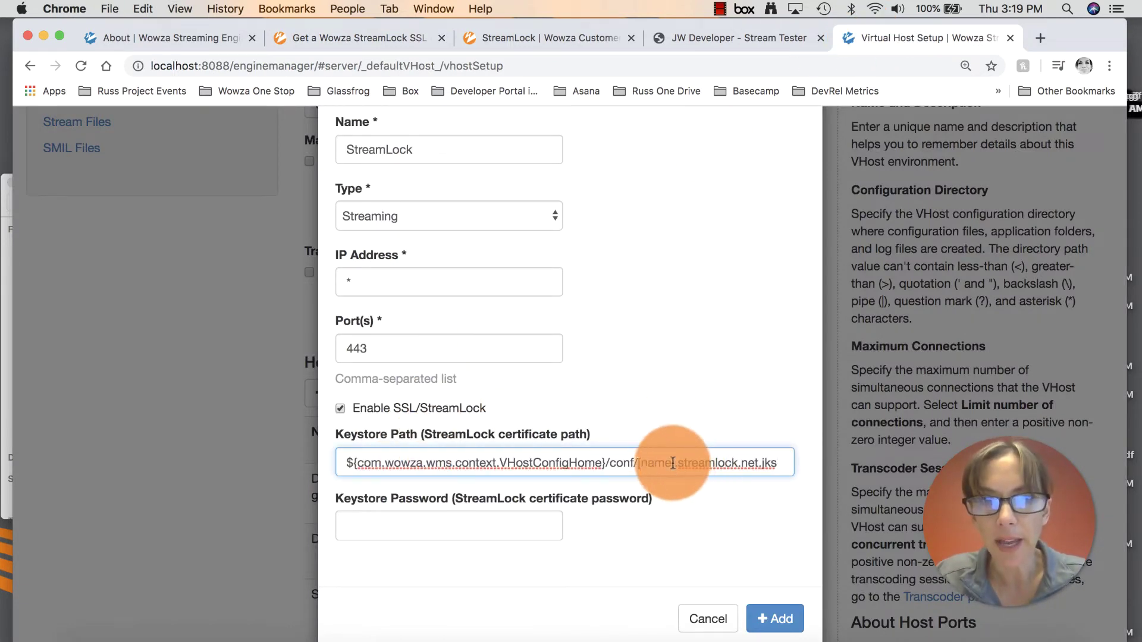
left_click(6, 341)
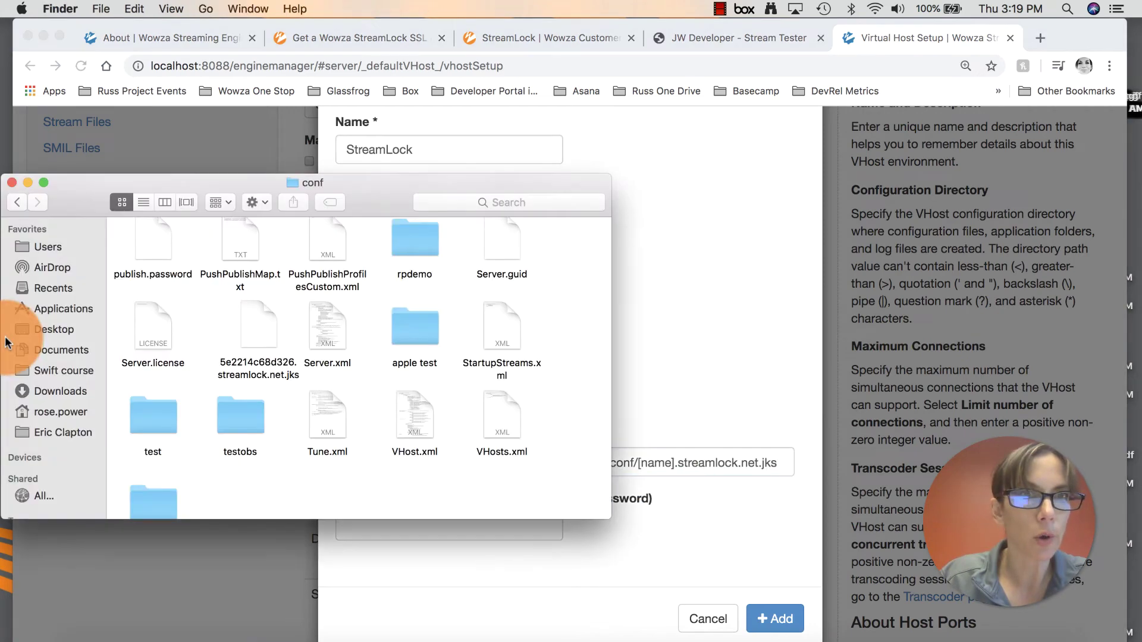
left_click(70, 348)
double_click(163, 319)
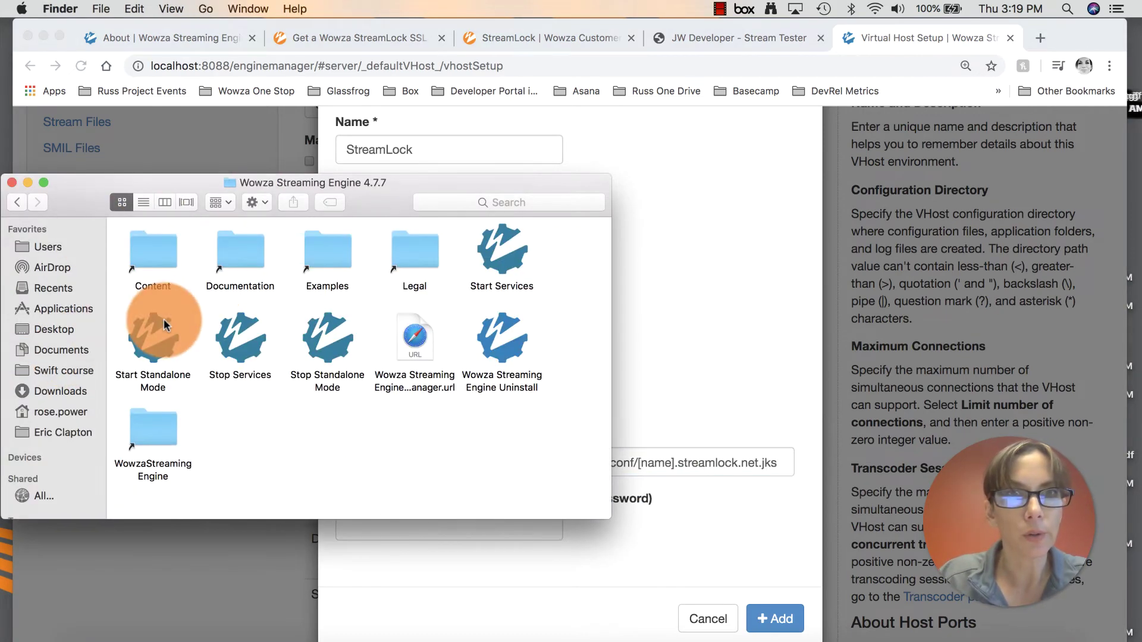
double_click(146, 438)
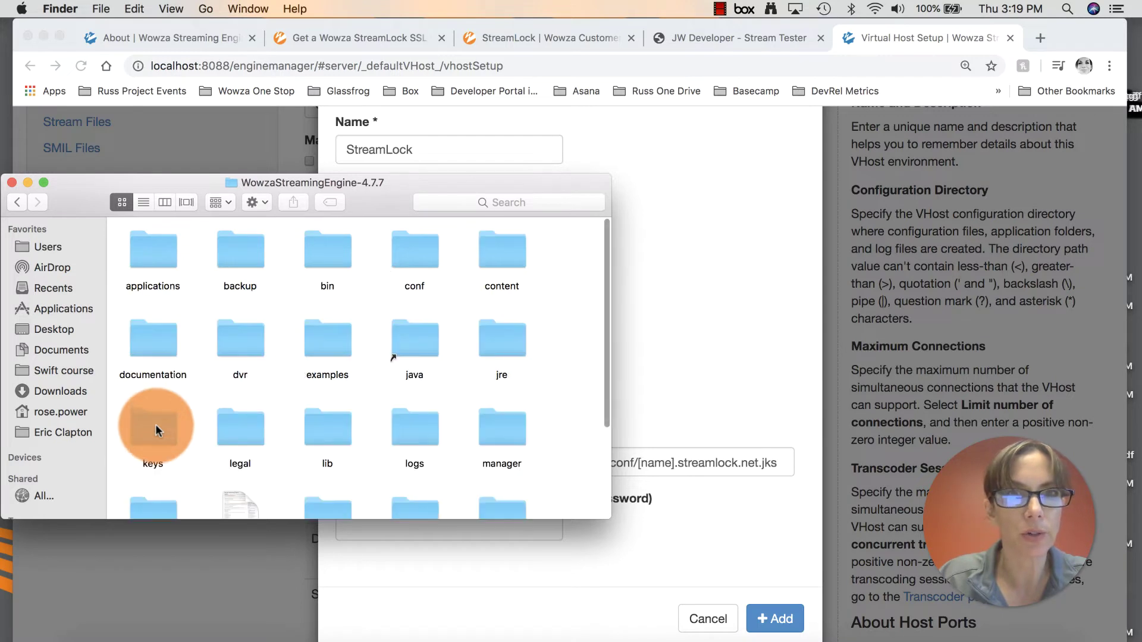
double_click(415, 245)
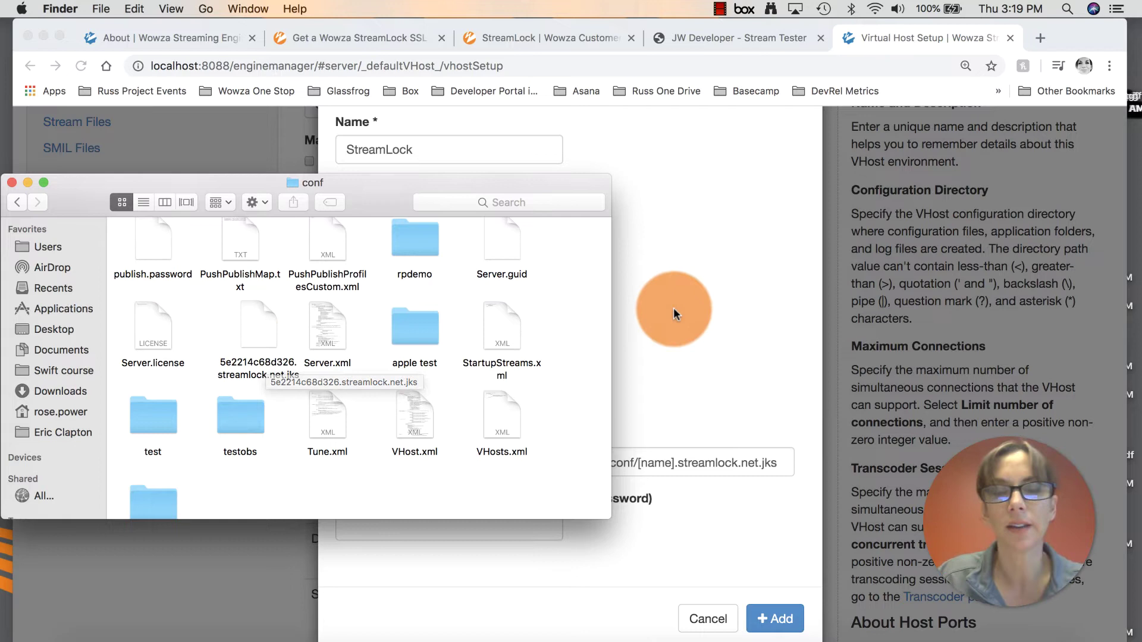
left_click(671, 308)
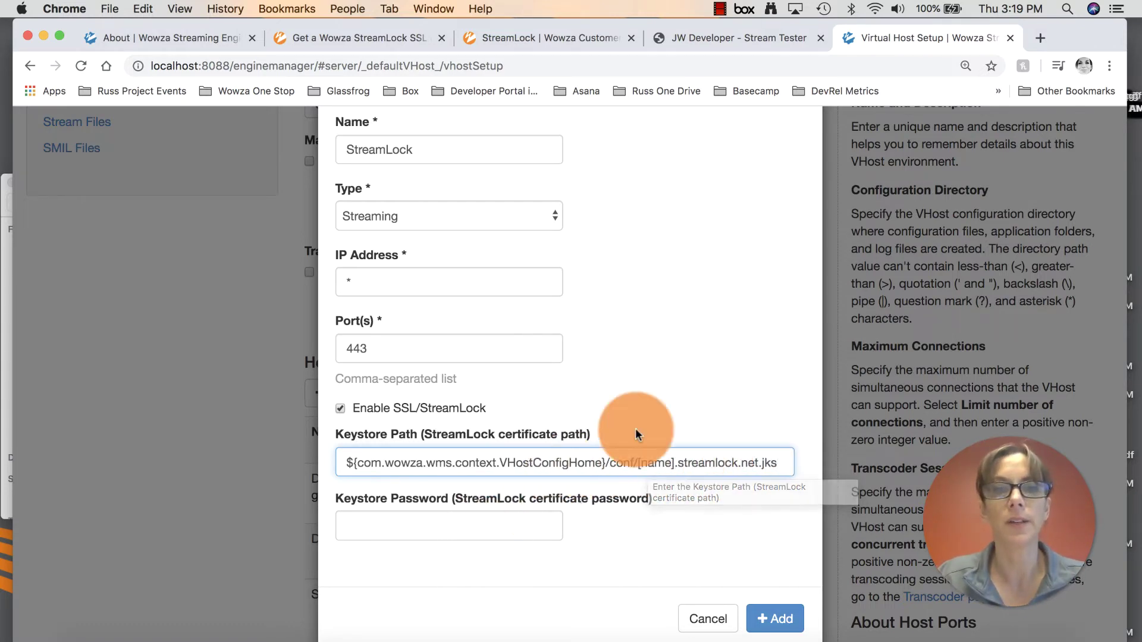
- Remove the stray characters from Keystore Path and enter the certificate password
scroll(656, 389, "down", 1)
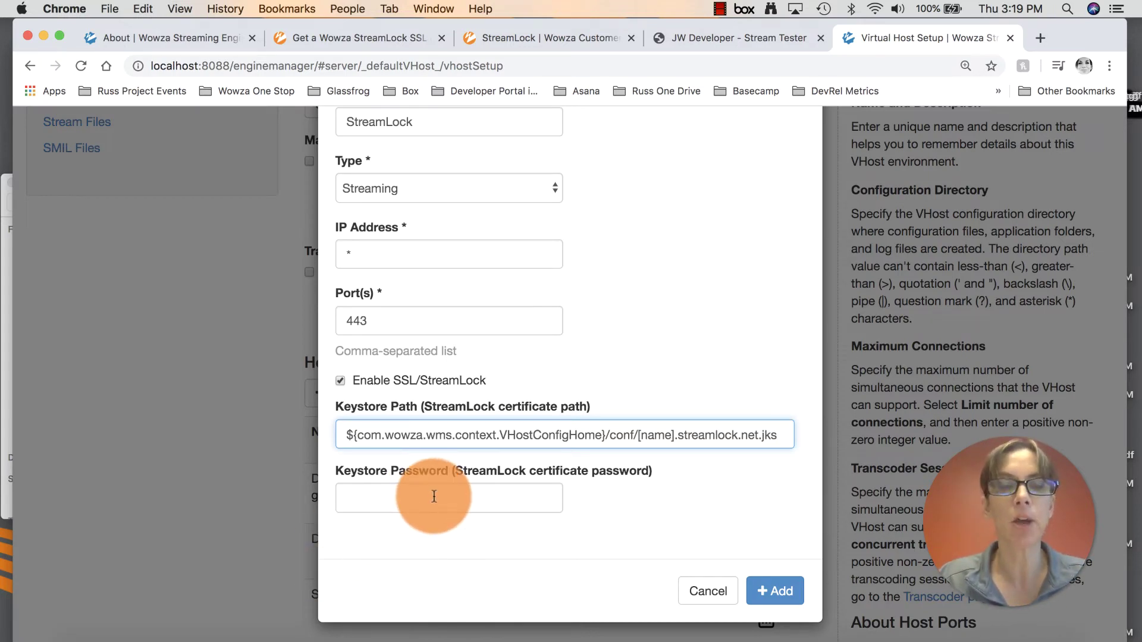
type("cass")
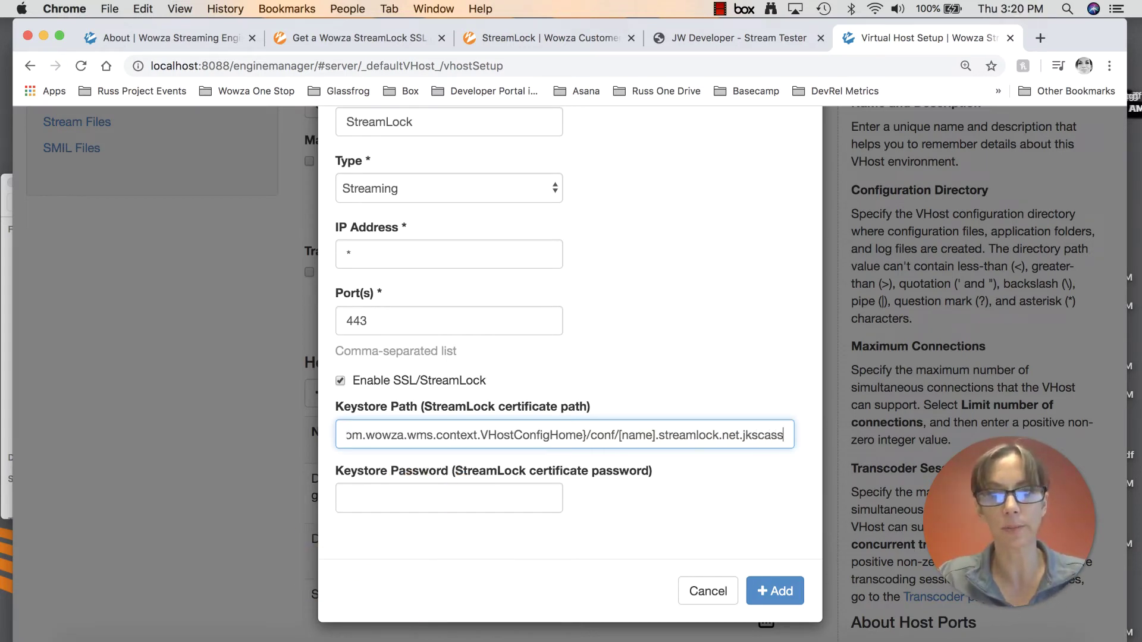
key("BackSpace")
key("BackSpace")
key("BackSpace")
key("BackSpace")
key("BackSpace")
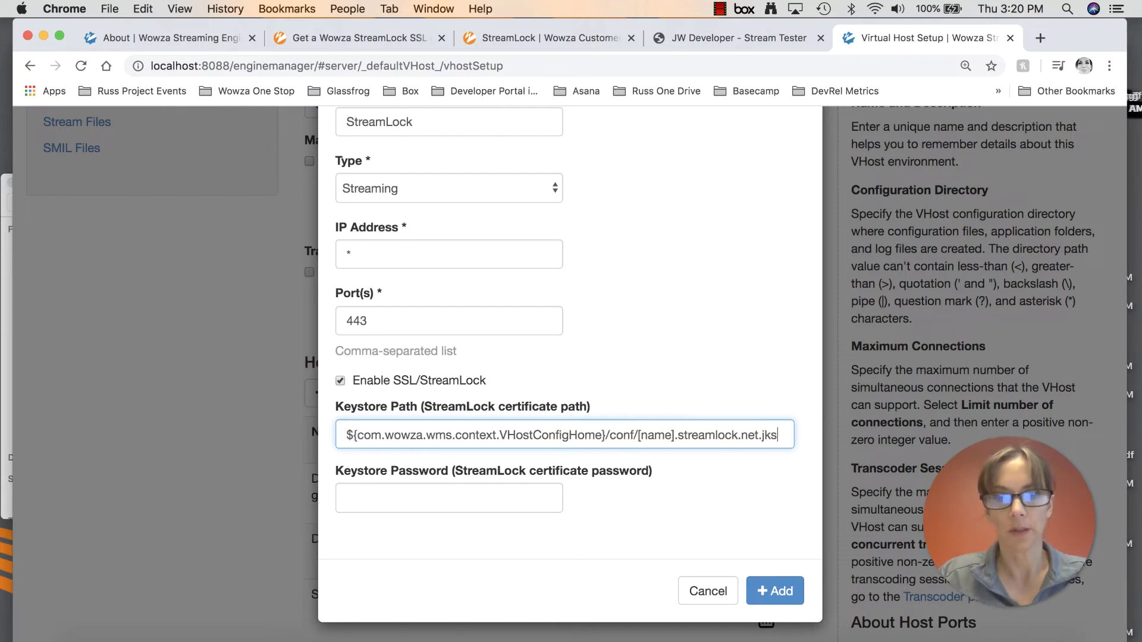
left_click(415, 499)
type("*******")
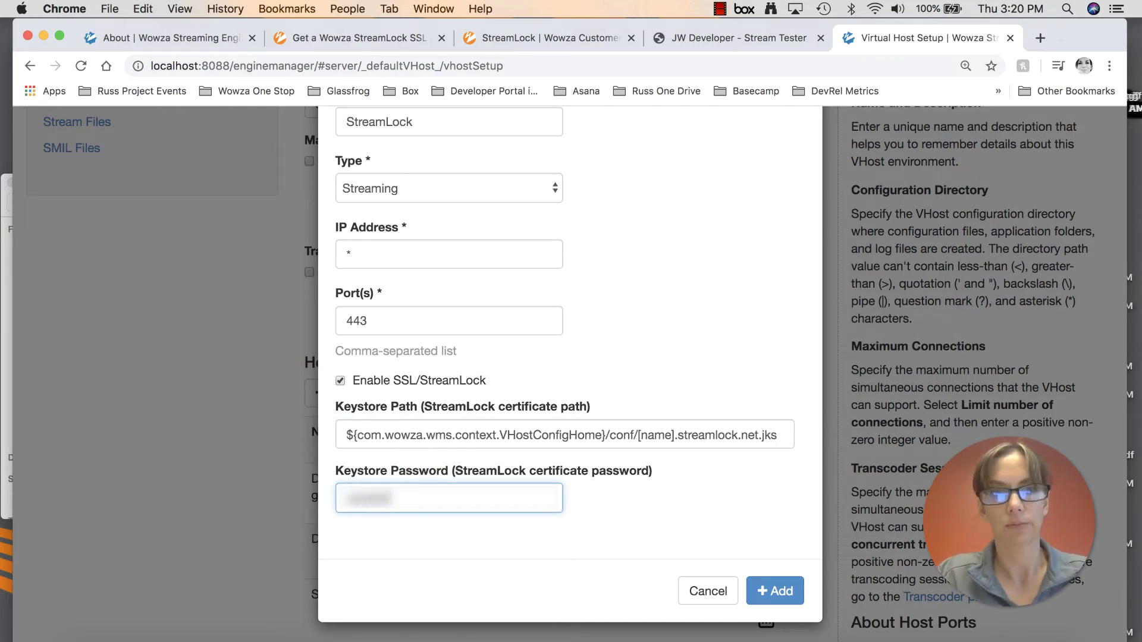
- Add the StreamLock host port to the list and save the virtual host settings
left_click(714, 605)
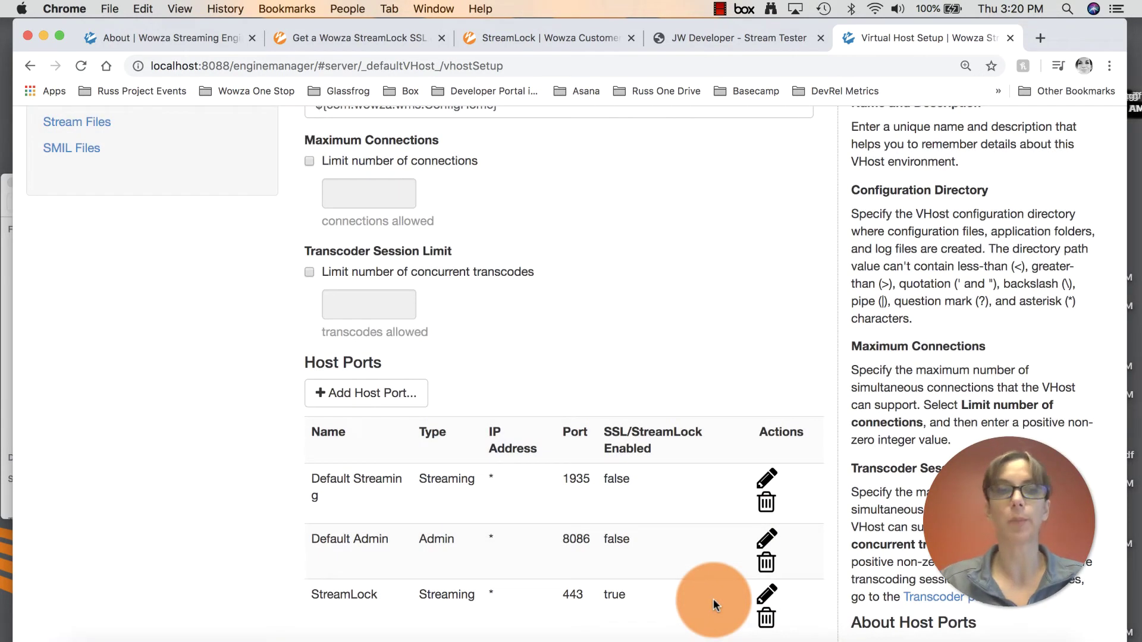
scroll(263, 448, "down", 3)
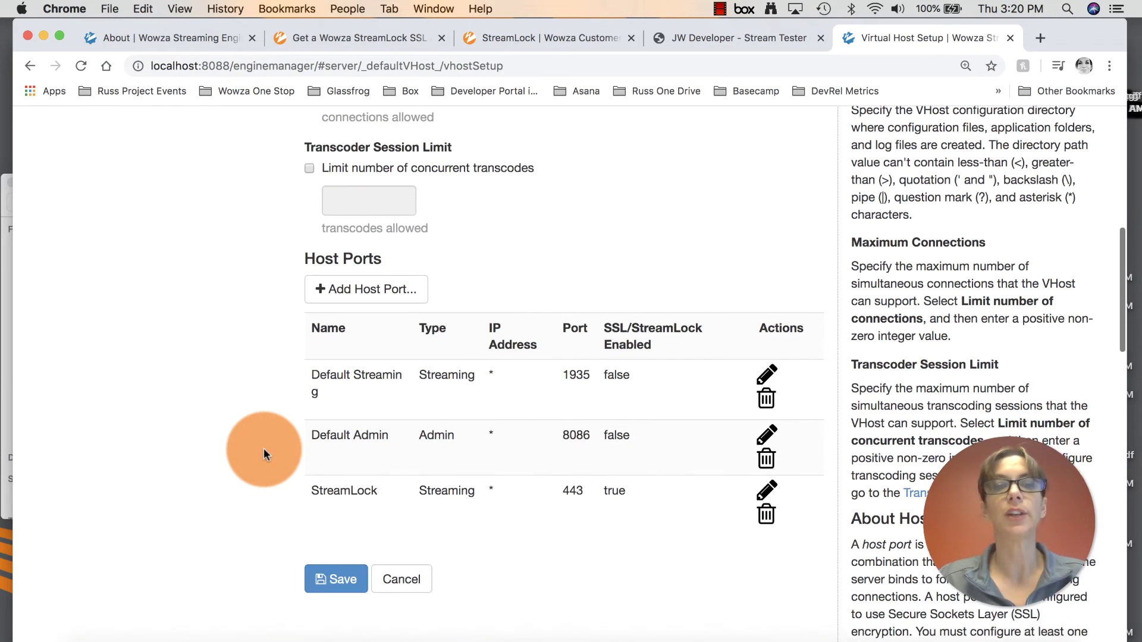
scroll(263, 448, "down", 2)
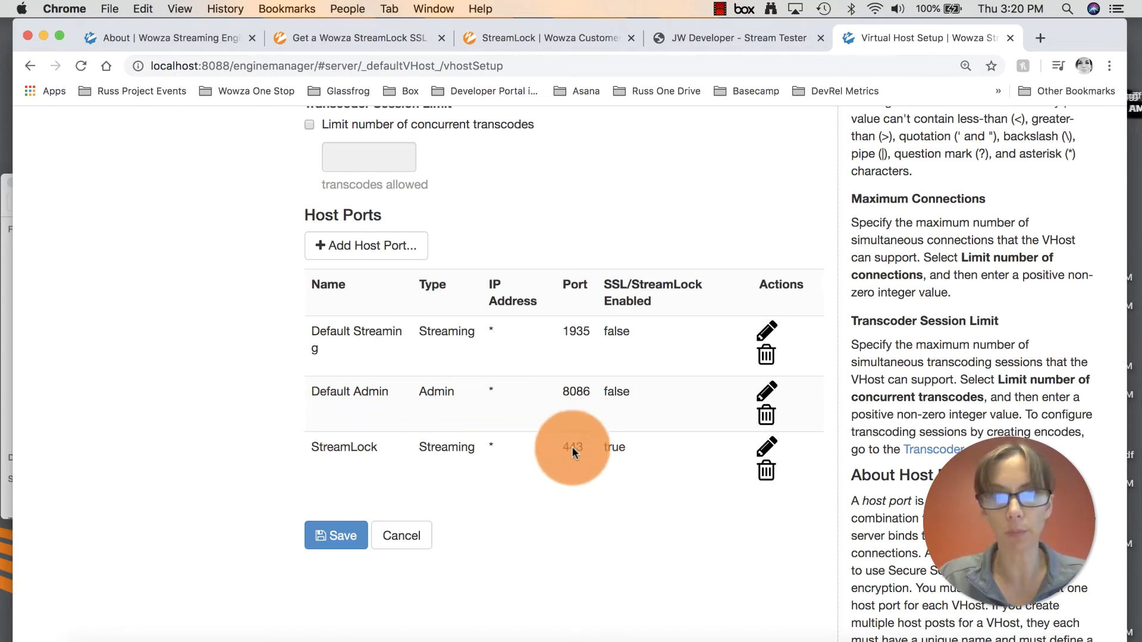
left_click(339, 533)
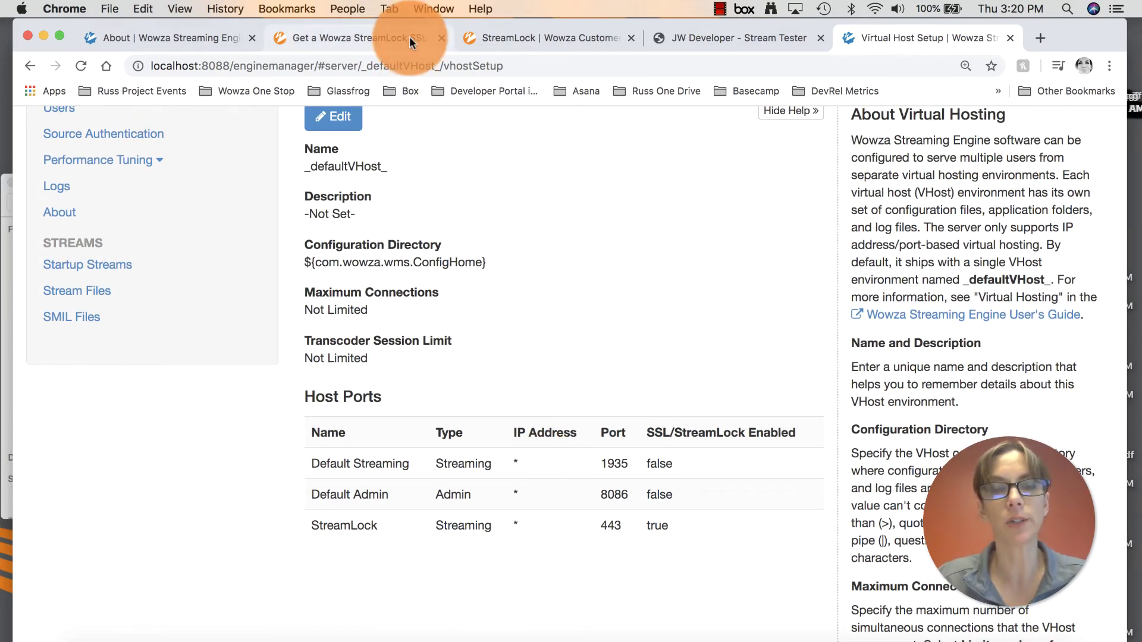
- Scroll the StreamLock guide down to its final Save and restart steps
left_click(409, 38)
scroll(320, 555, "down", 4)
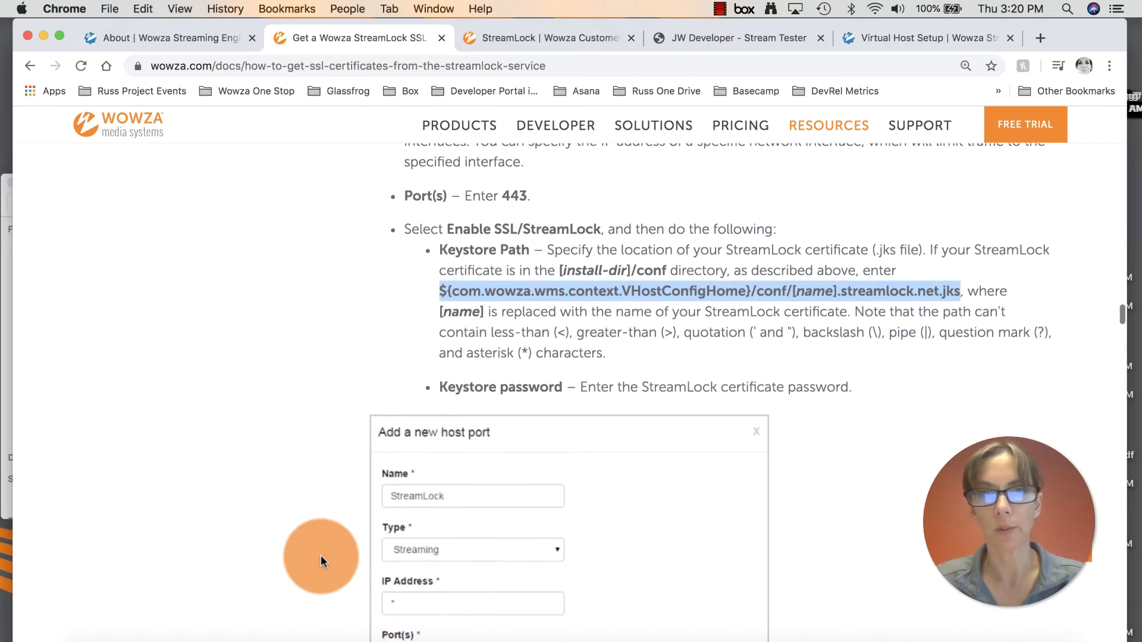
scroll(320, 562, "down", 5)
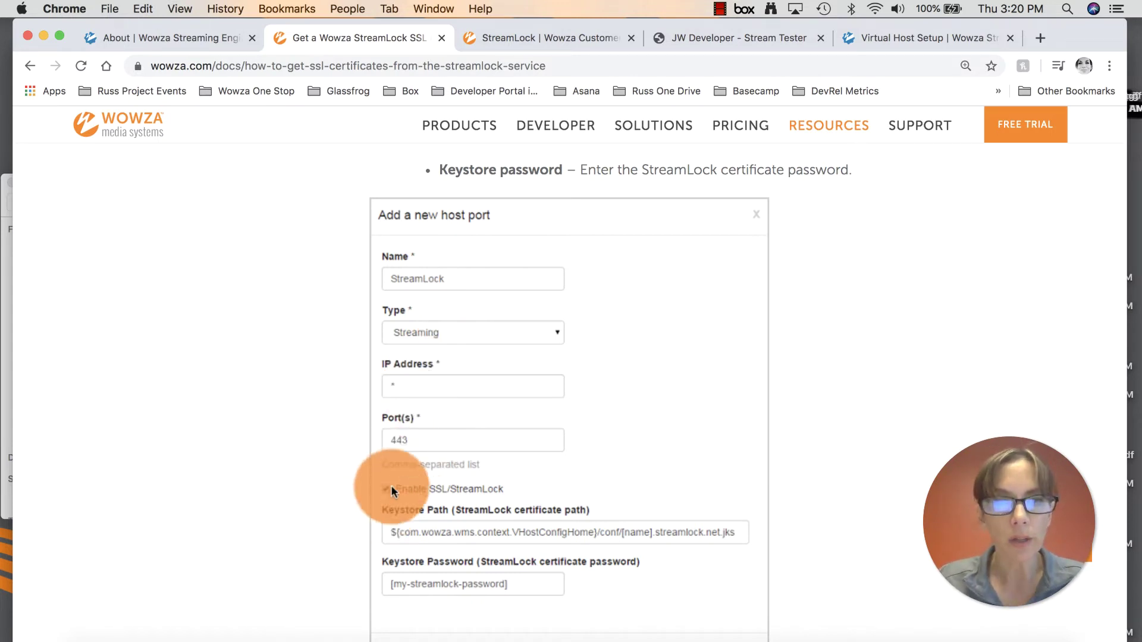
scroll(406, 527, "down", 1)
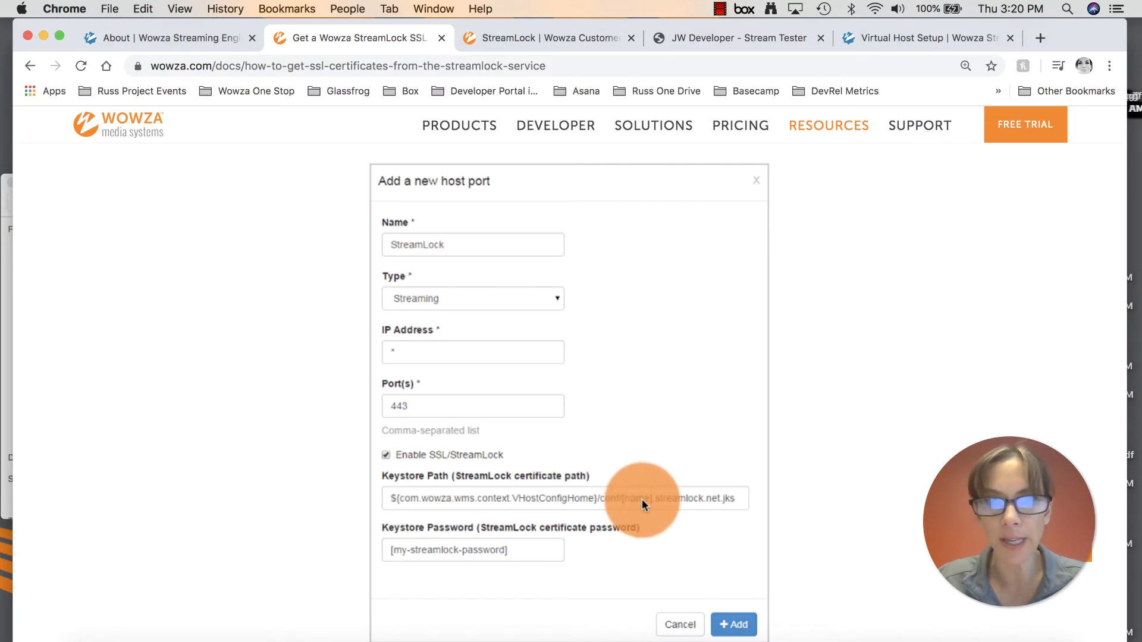
scroll(641, 498, "down", 2)
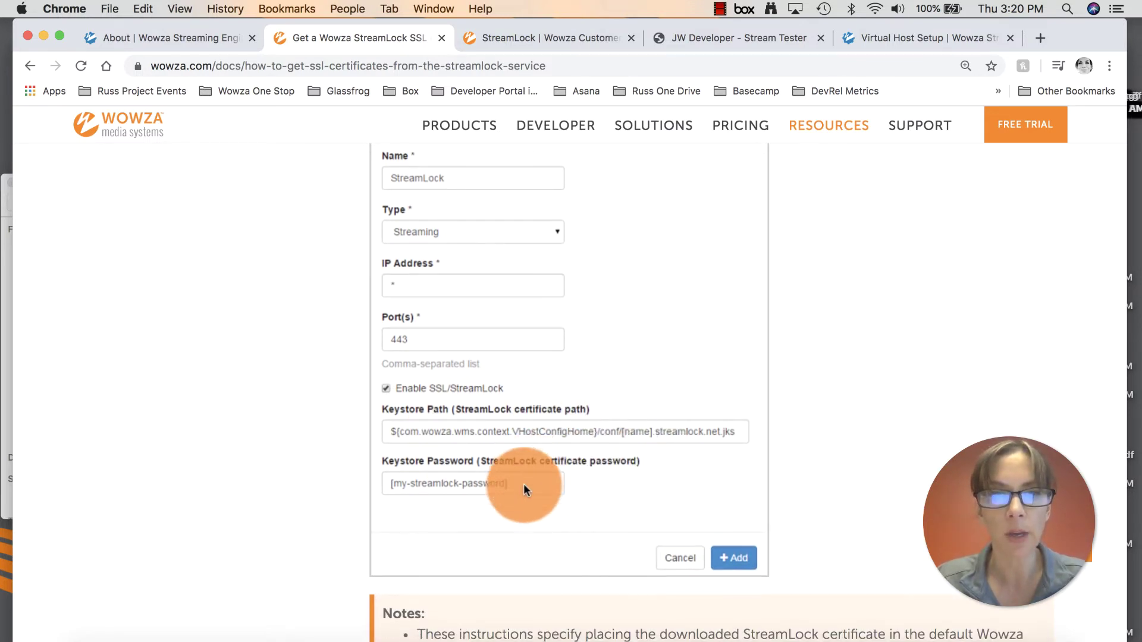
scroll(522, 486, "down", 1)
scroll(522, 487, "down", 1)
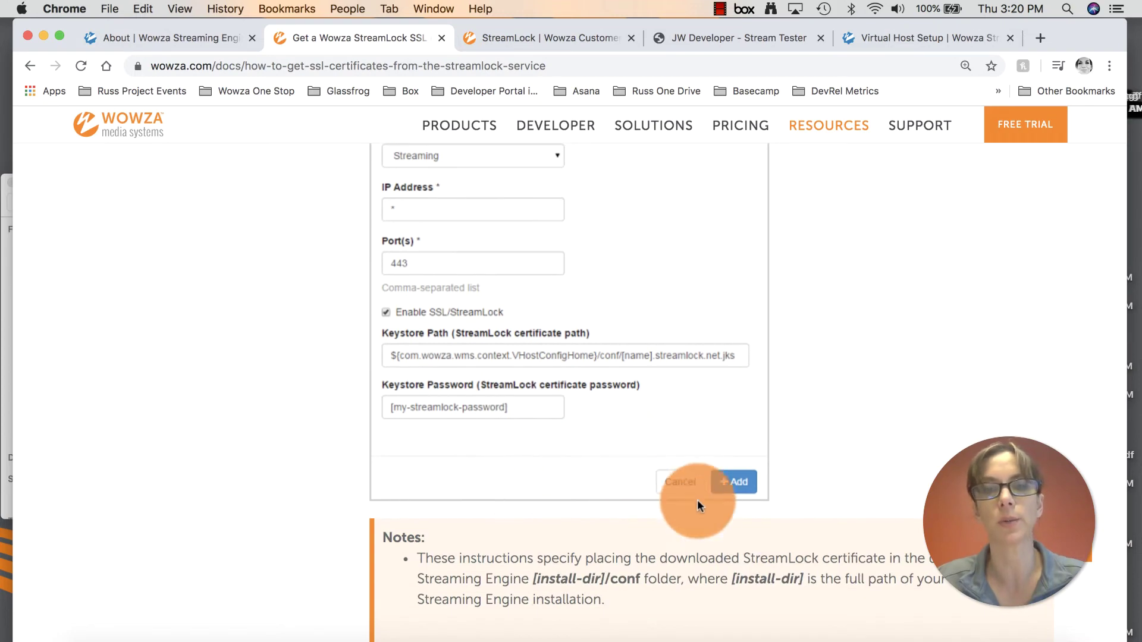
scroll(572, 506, "down", 4)
scroll(569, 515, "down", 1)
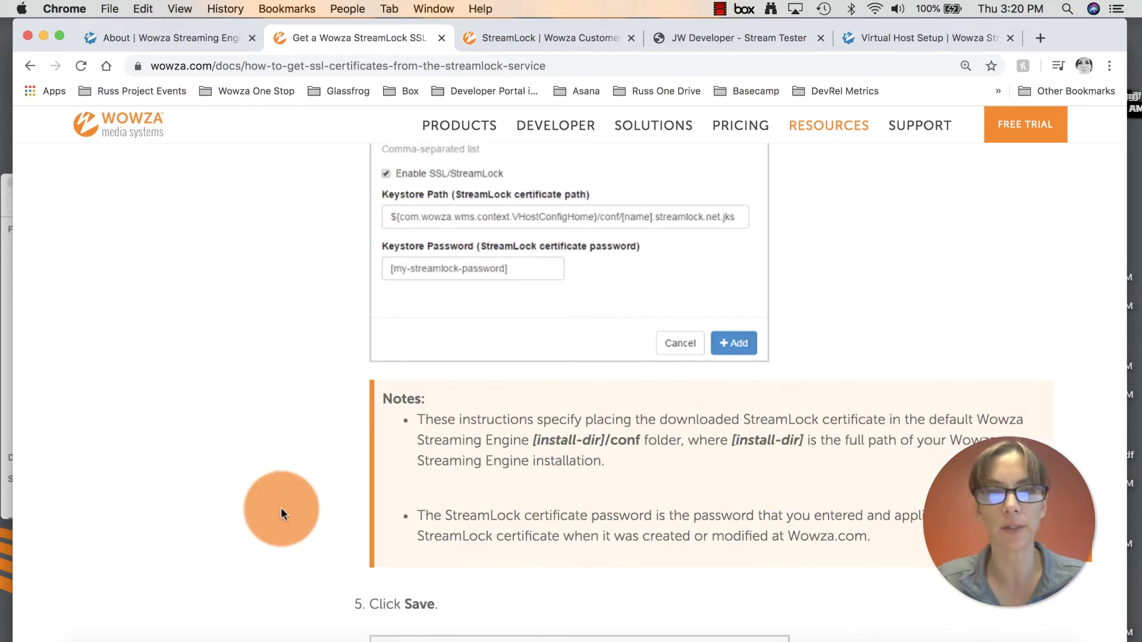
scroll(330, 532, "down", 12)
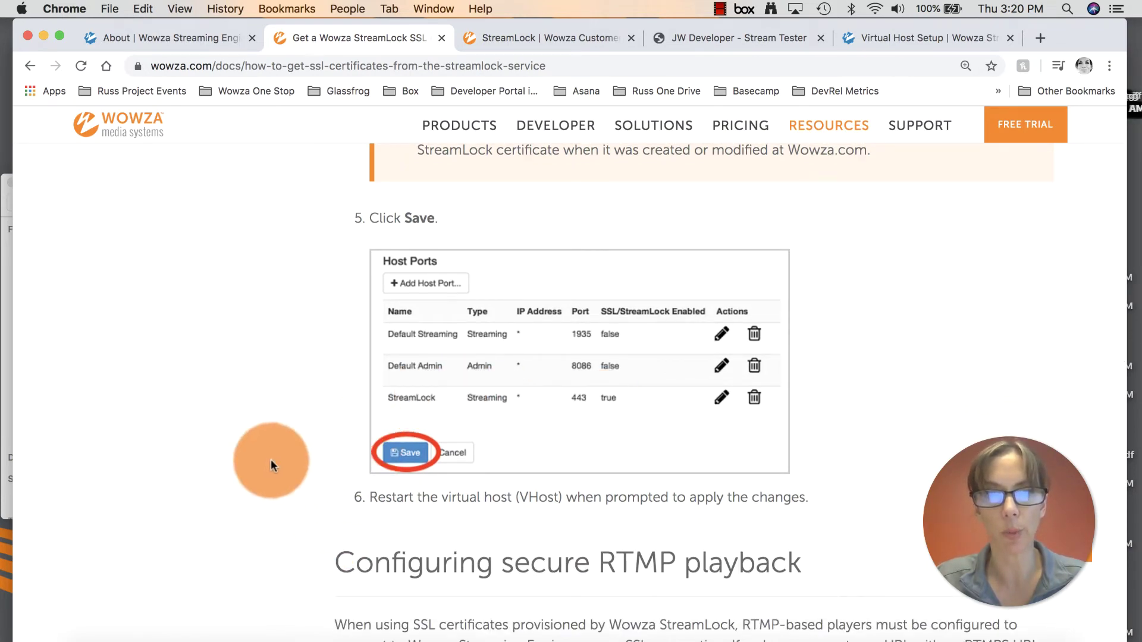
scroll(280, 480, "down", 3)
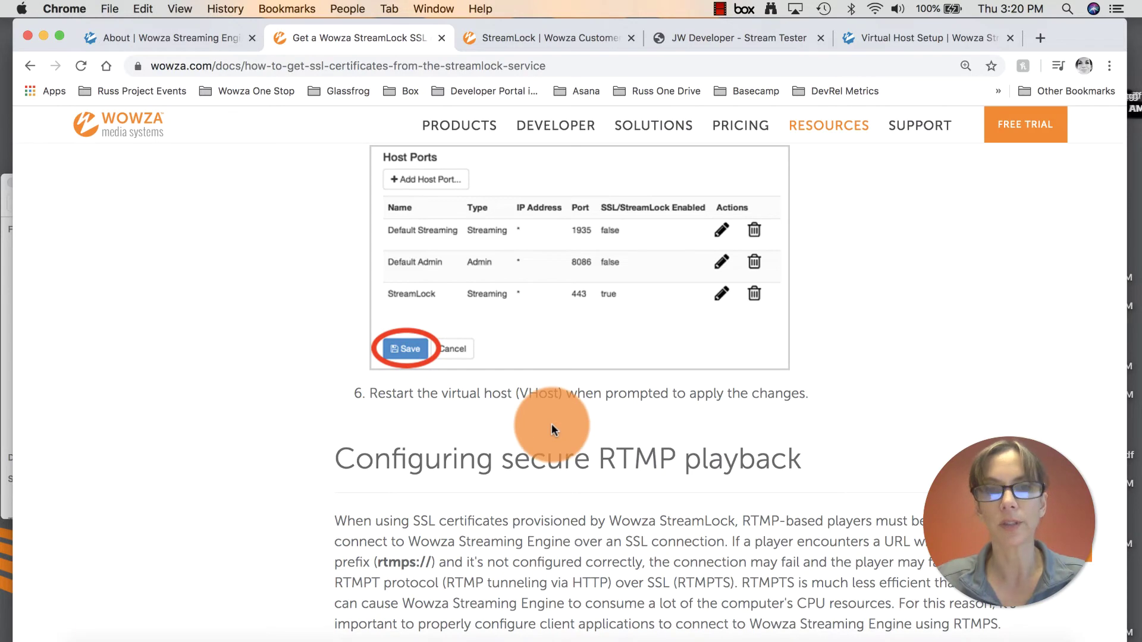
- Restart _defaultVHost_ from the Saved banner and return to the StreamLock SSL guide
left_click(882, 31)
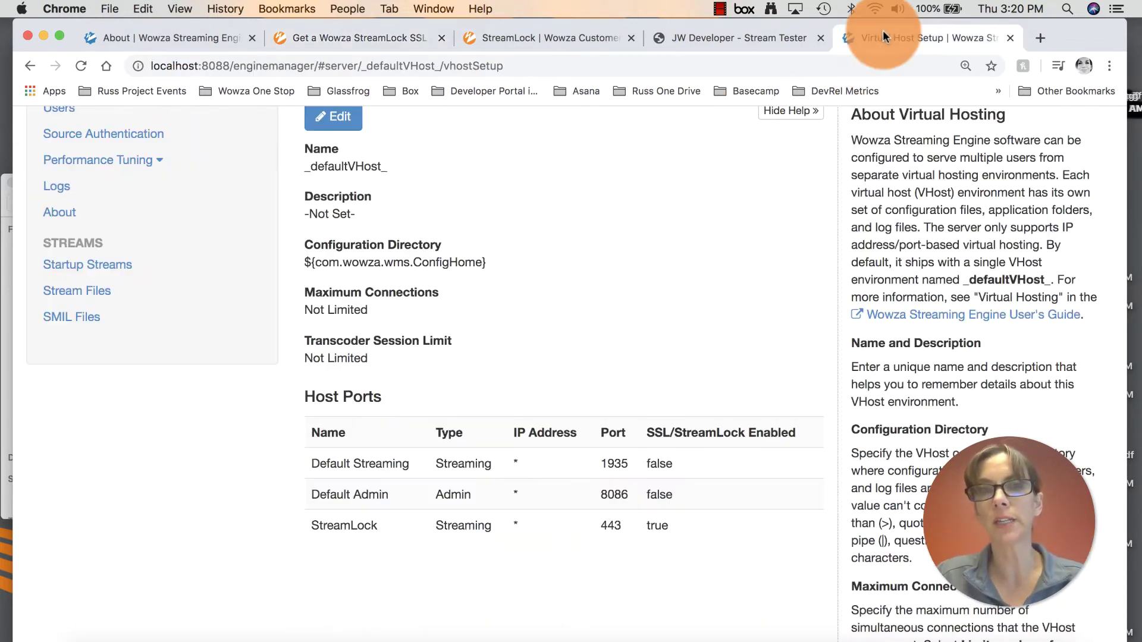
scroll(526, 484, "up", 5)
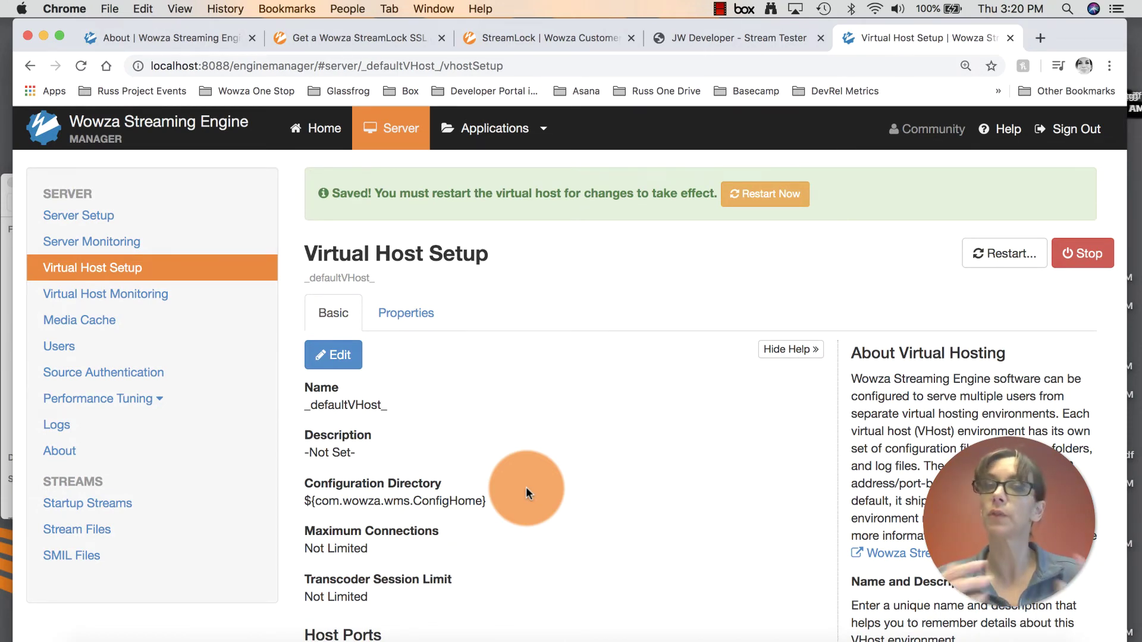
left_click(751, 194)
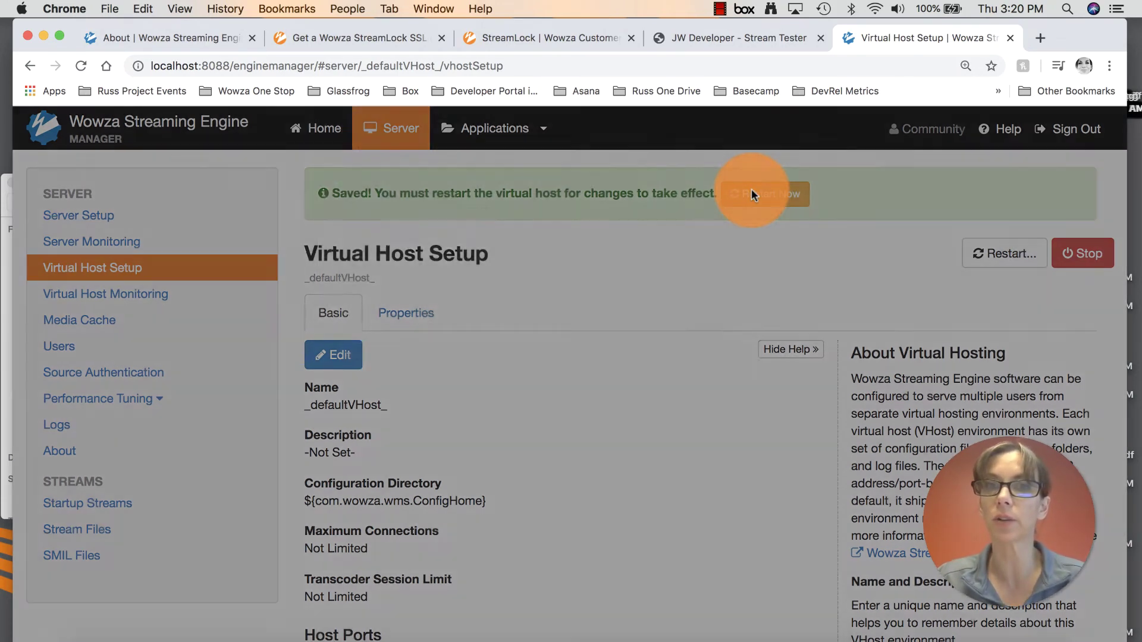
left_click(785, 322)
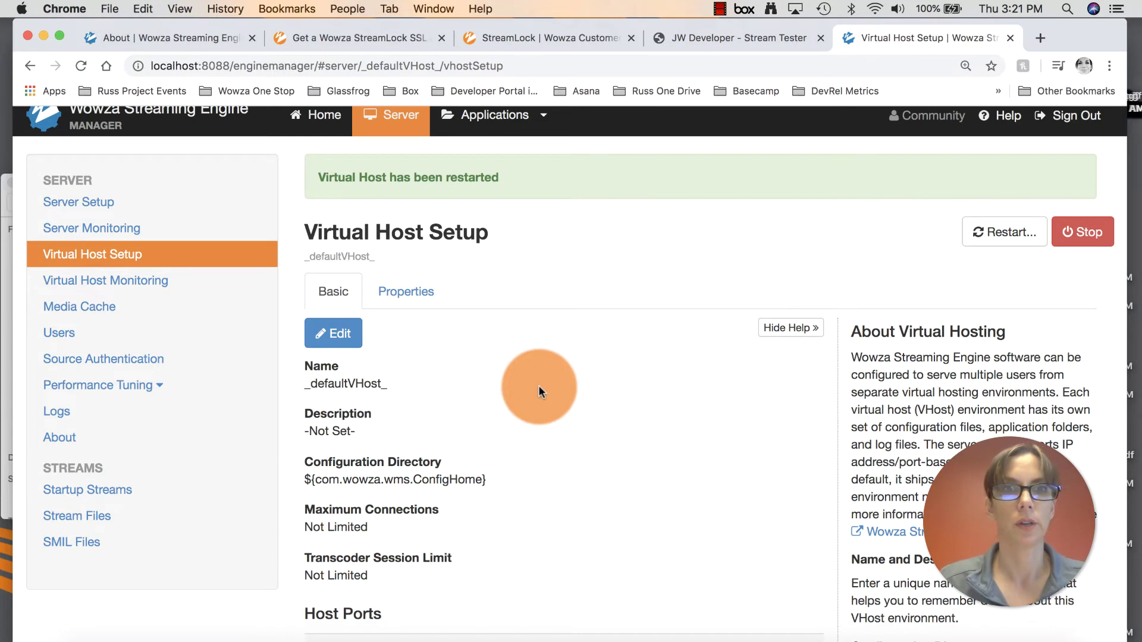
scroll(539, 390, "down", 2)
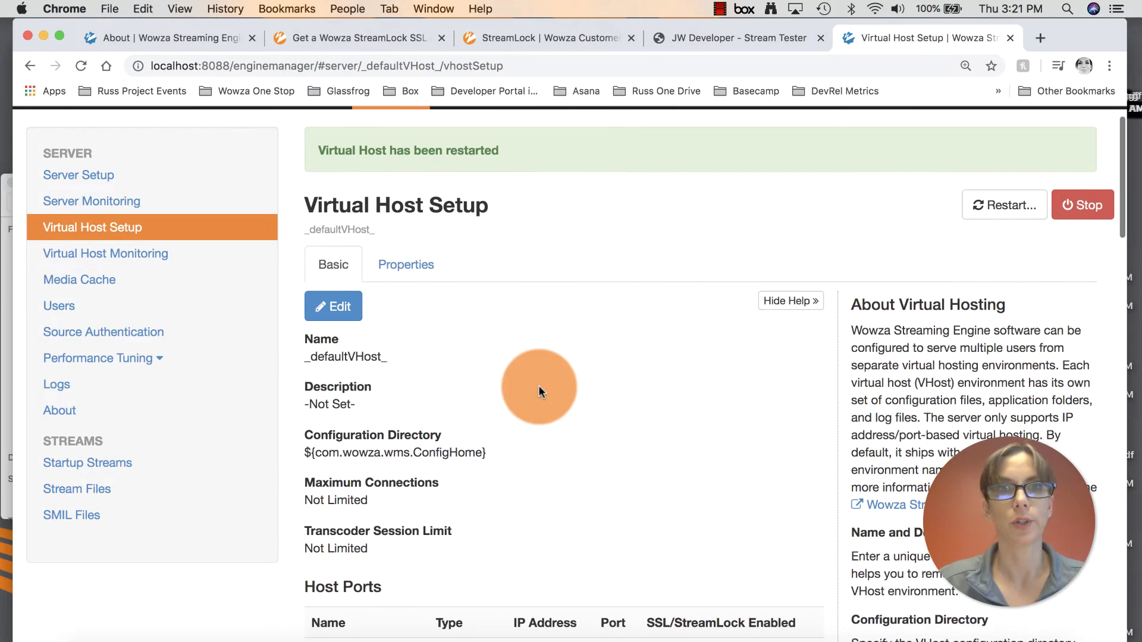
left_click(387, 37)
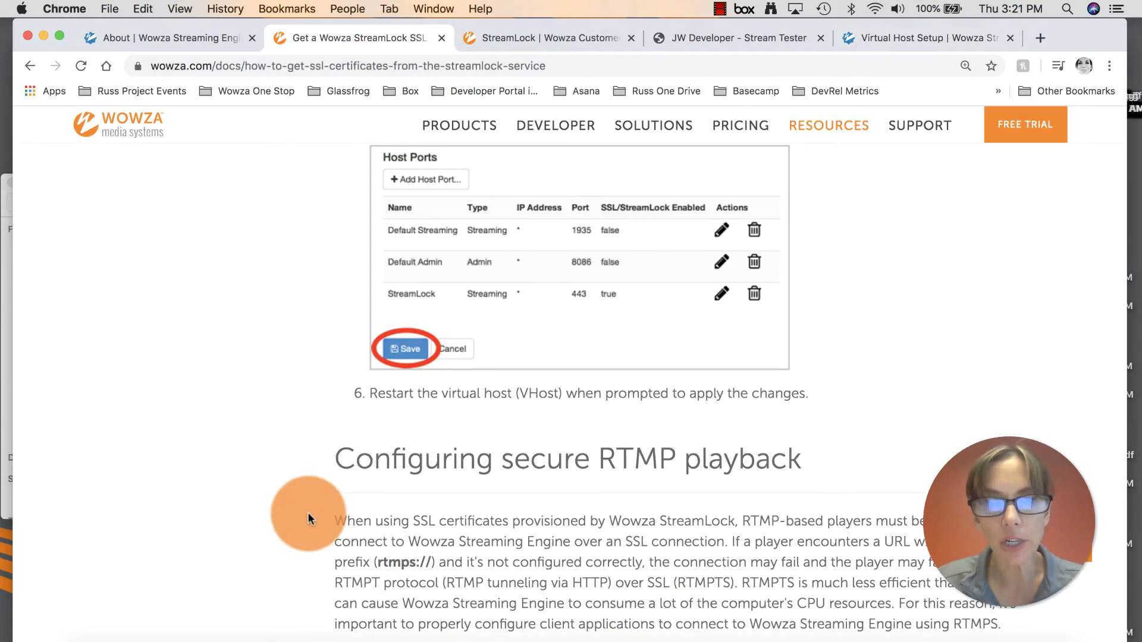
- Scroll through the secure RTMP playback sections down to the Silverlight HTTPS test URL
scroll(308, 512, "down", 5)
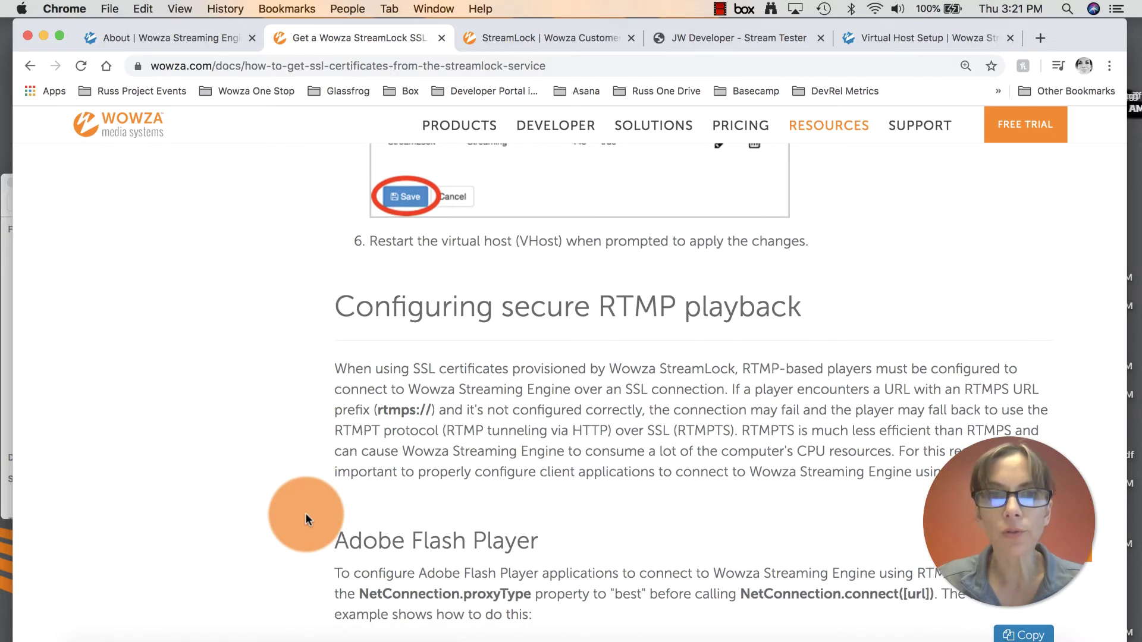
scroll(305, 513, "down", 1)
scroll(305, 513, "down", 2)
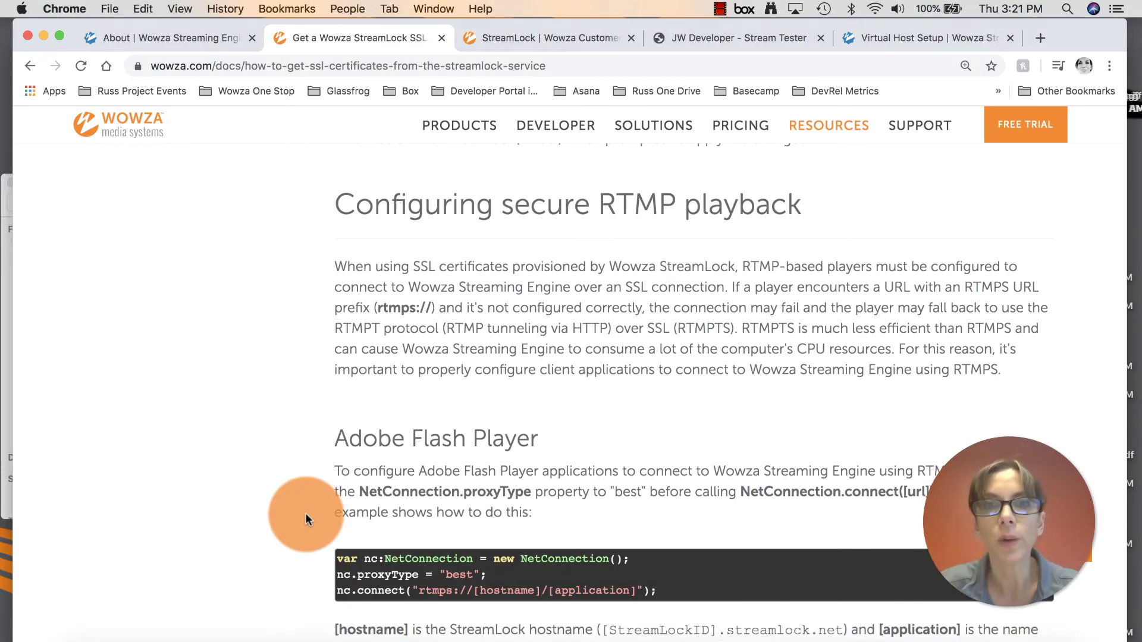
scroll(305, 513, "down", 4)
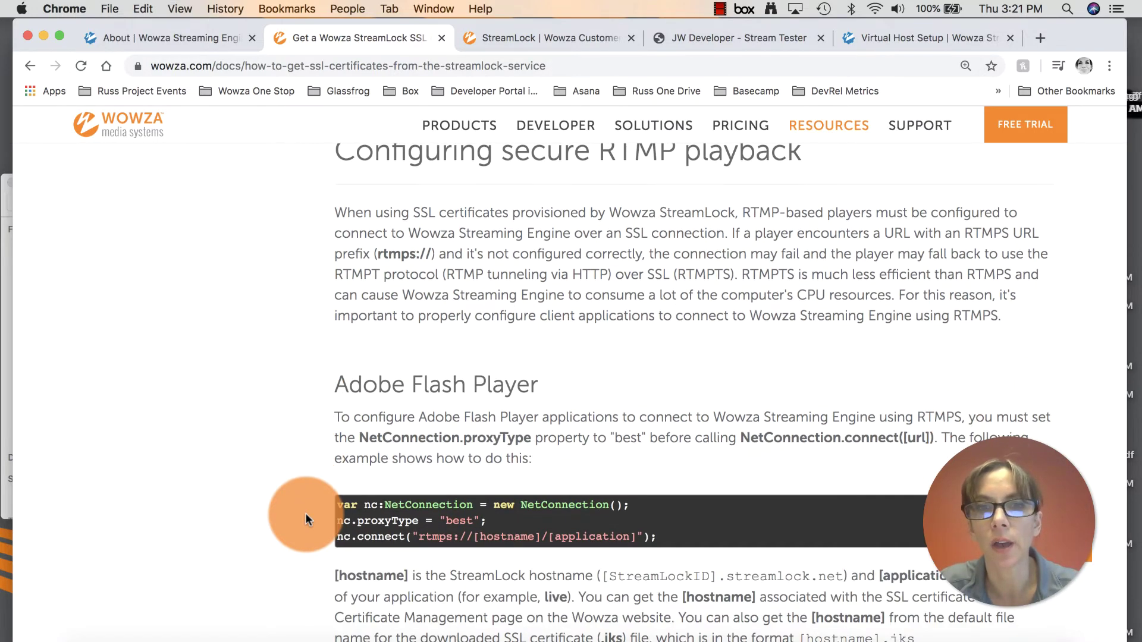
scroll(305, 513, "down", 20)
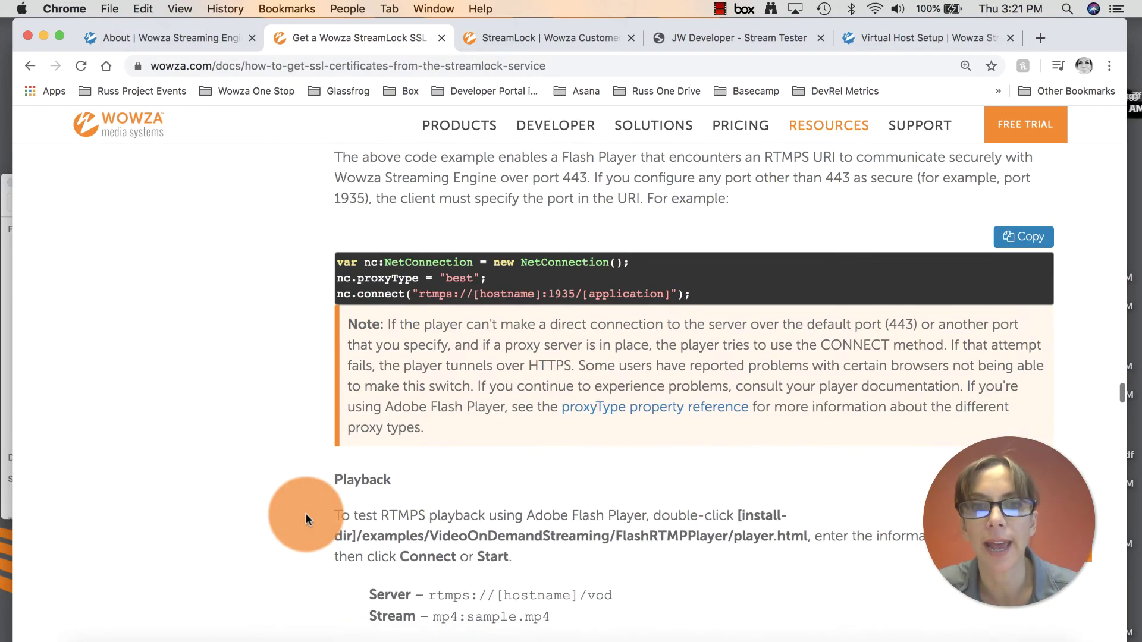
scroll(306, 515, "down", 20)
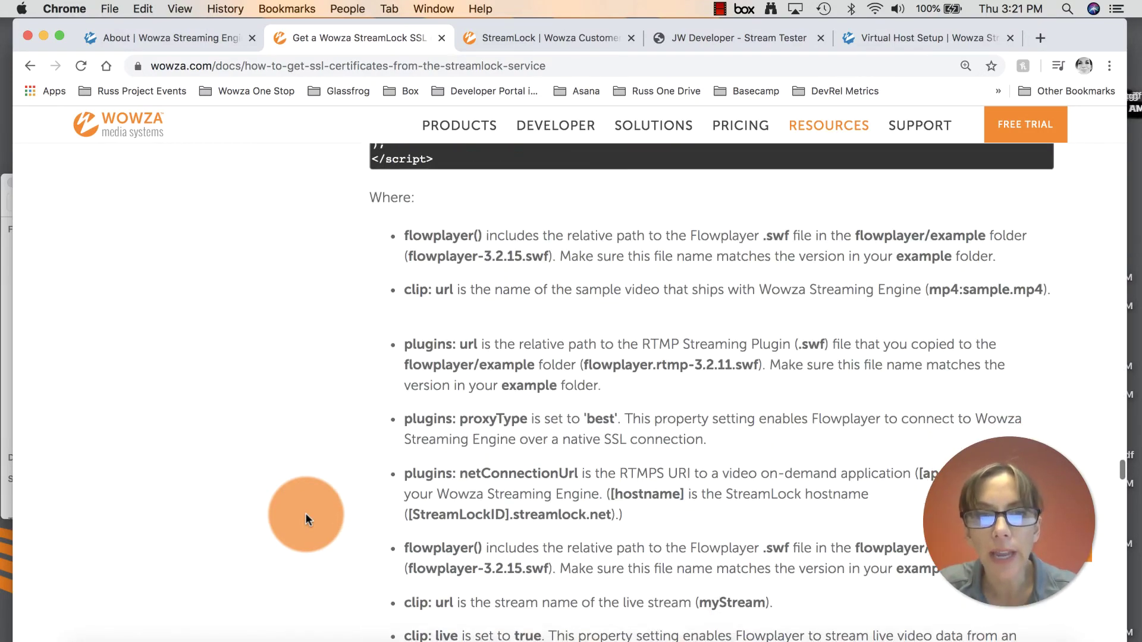
scroll(305, 512, "down", 20)
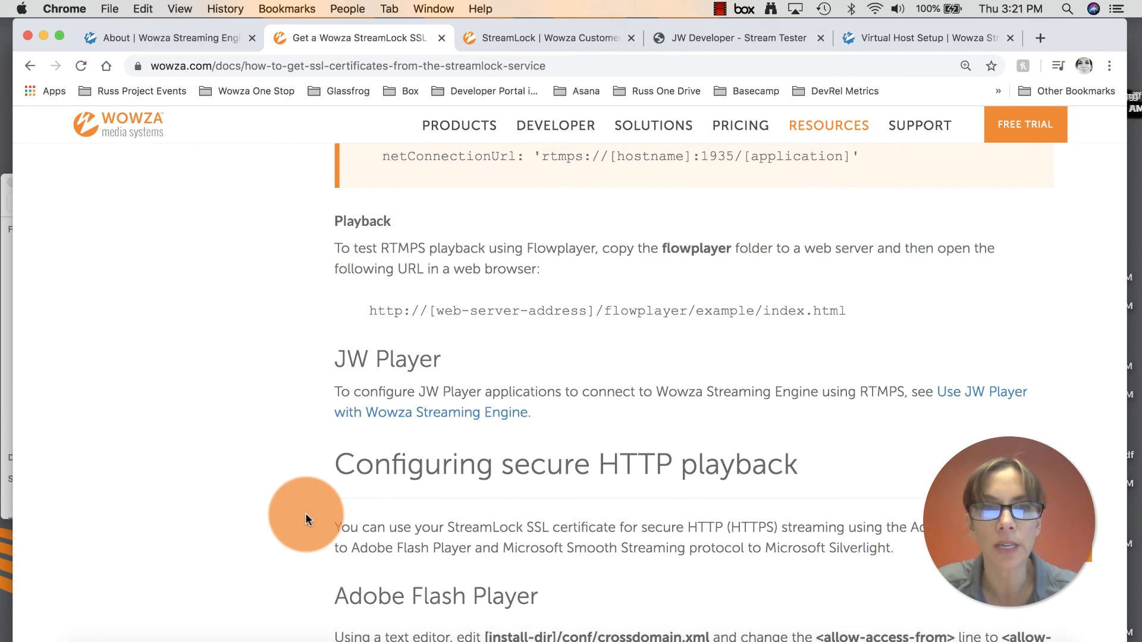
scroll(287, 550, "down", 20)
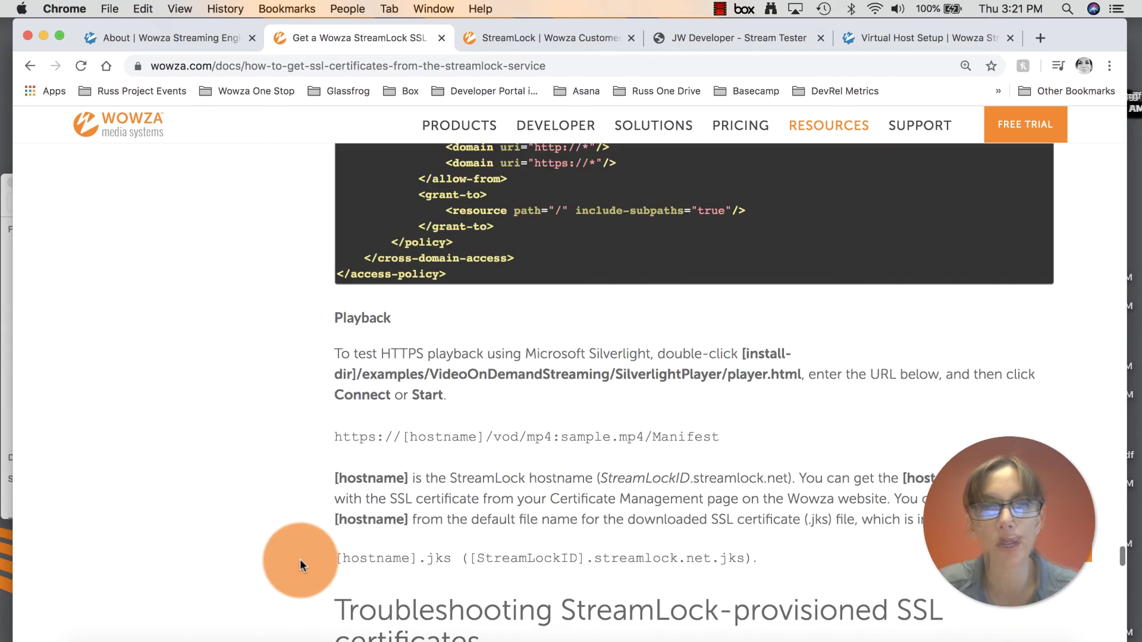
scroll(300, 559, "up", 5)
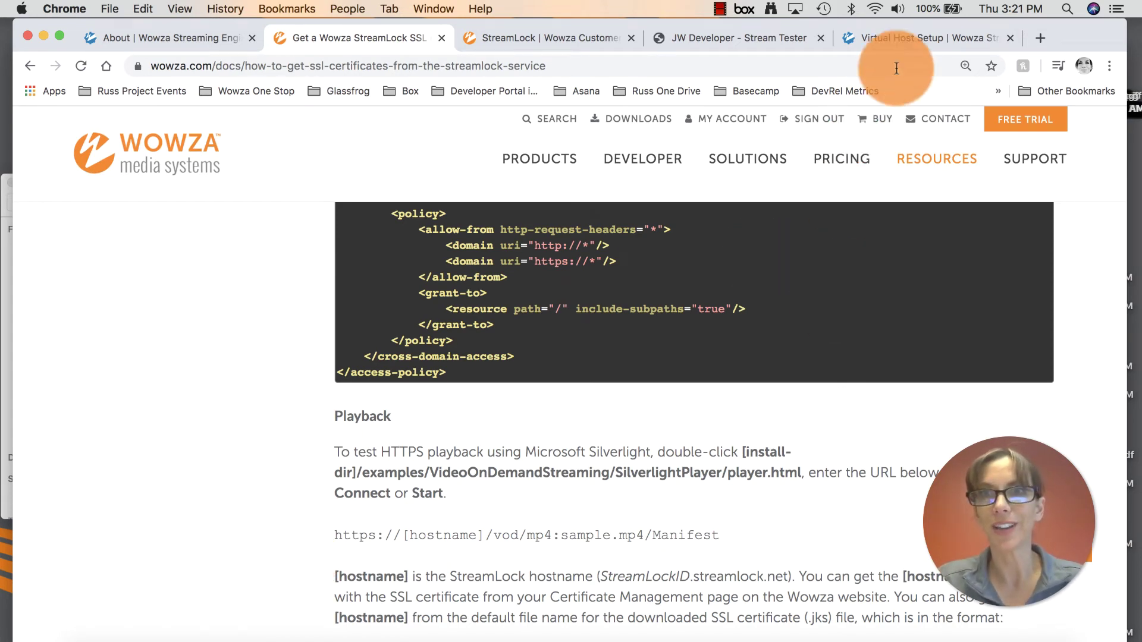
- Open the vod application's Setup page from Applications and review its enabled playback types
left_click(904, 44)
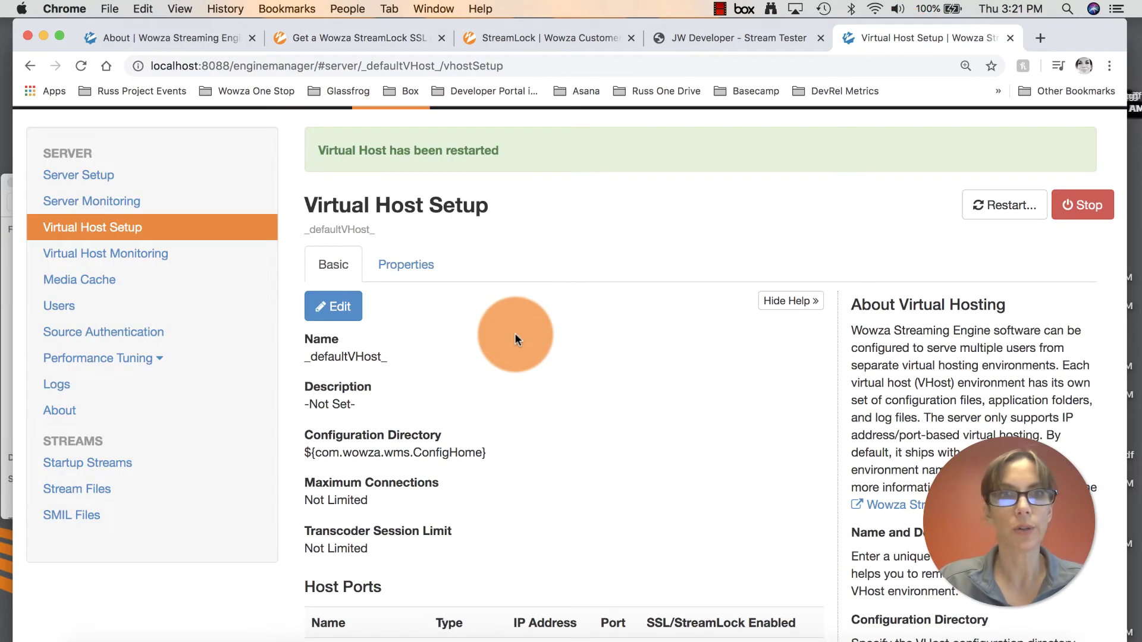
left_click(501, 138)
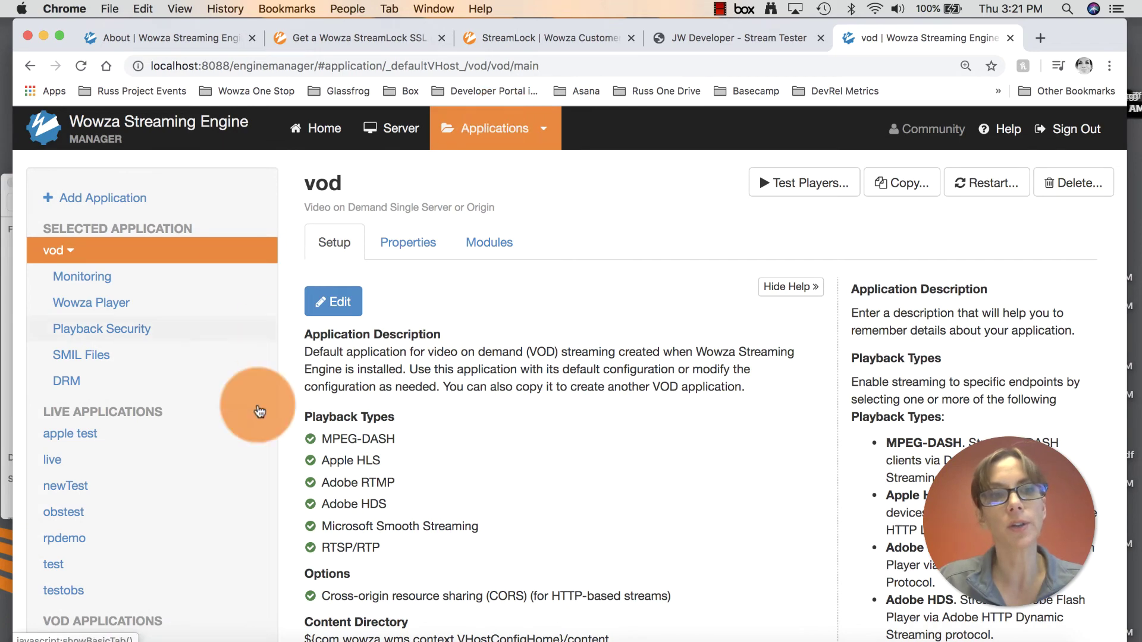
scroll(127, 550, "down", 3)
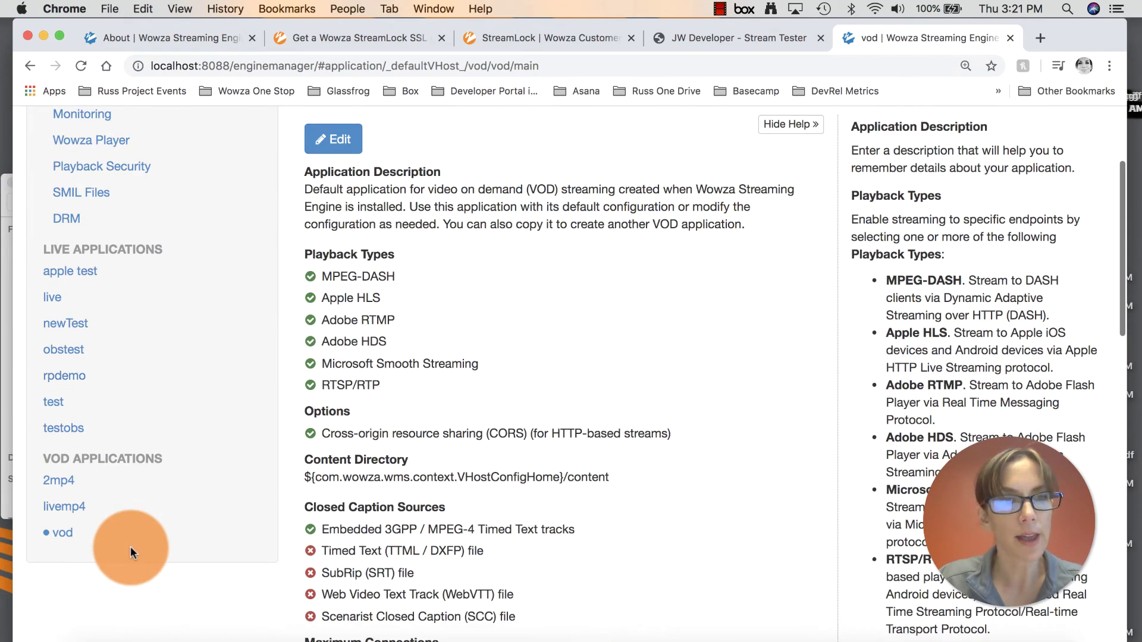
left_click(69, 538)
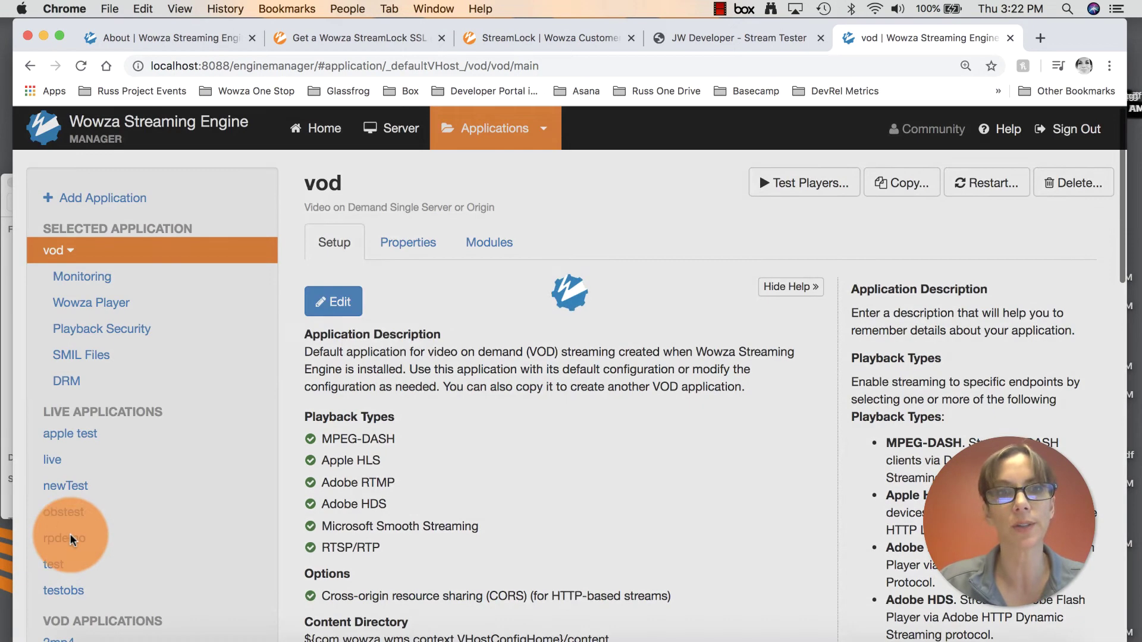
scroll(485, 443, "down", 2)
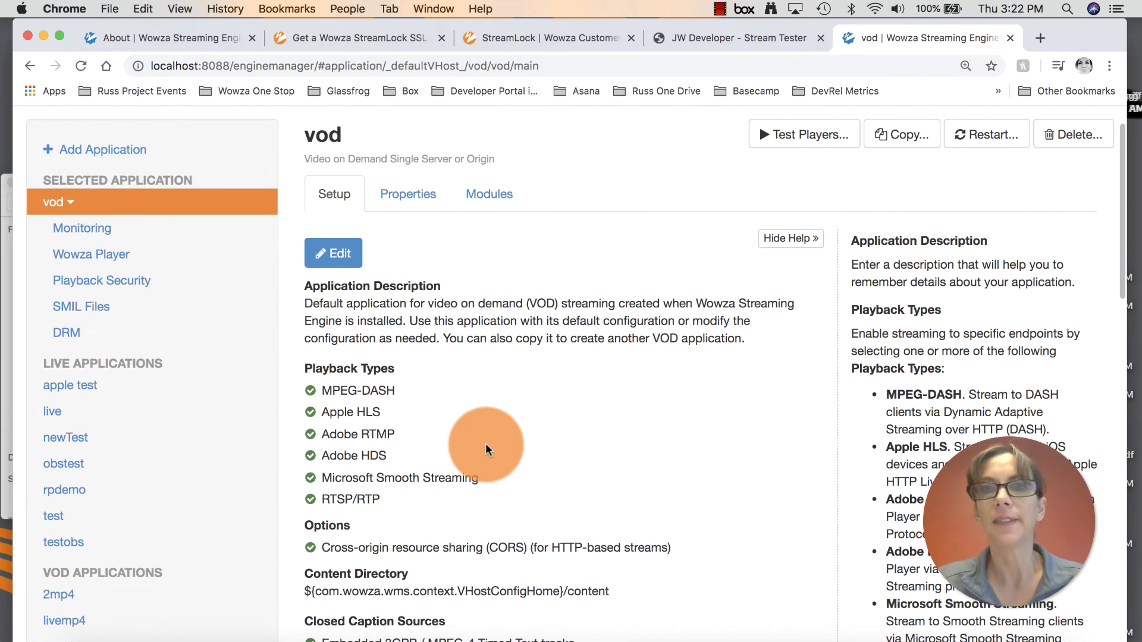
scroll(485, 444, "down", 2)
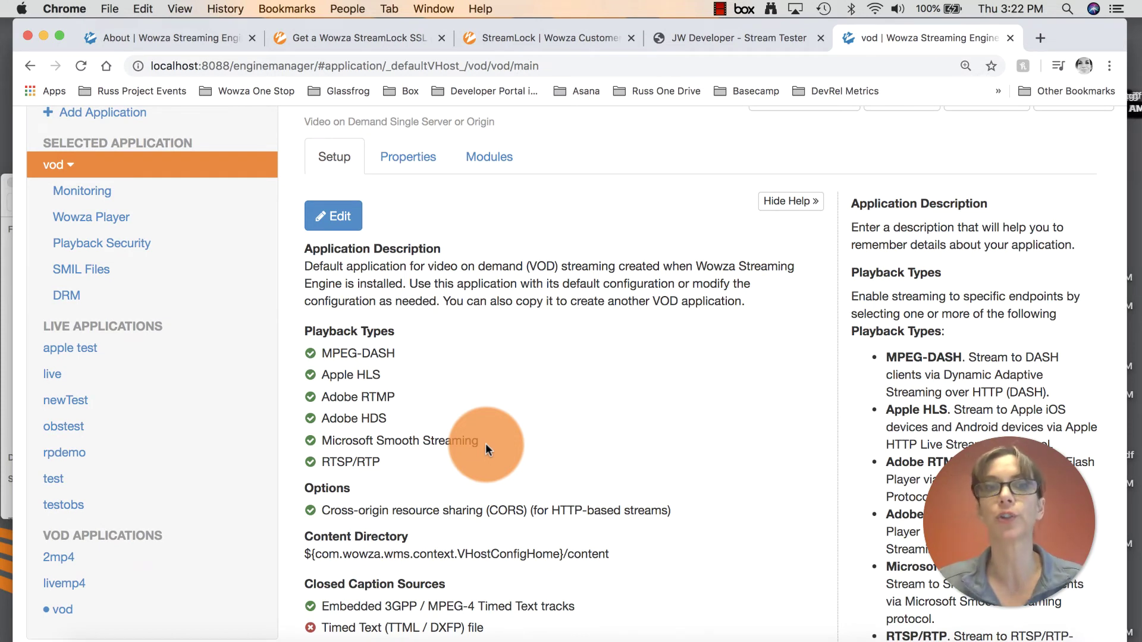
- Switch to the JW Player Stream Tester page and reload it
left_click(683, 40)
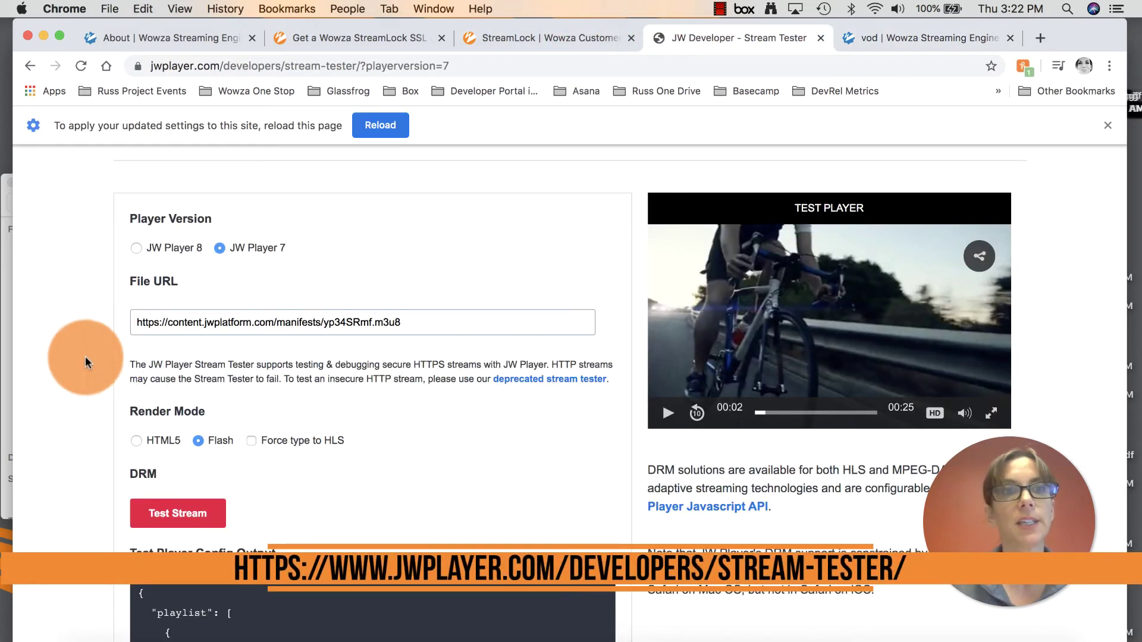
scroll(52, 366, "up", 5)
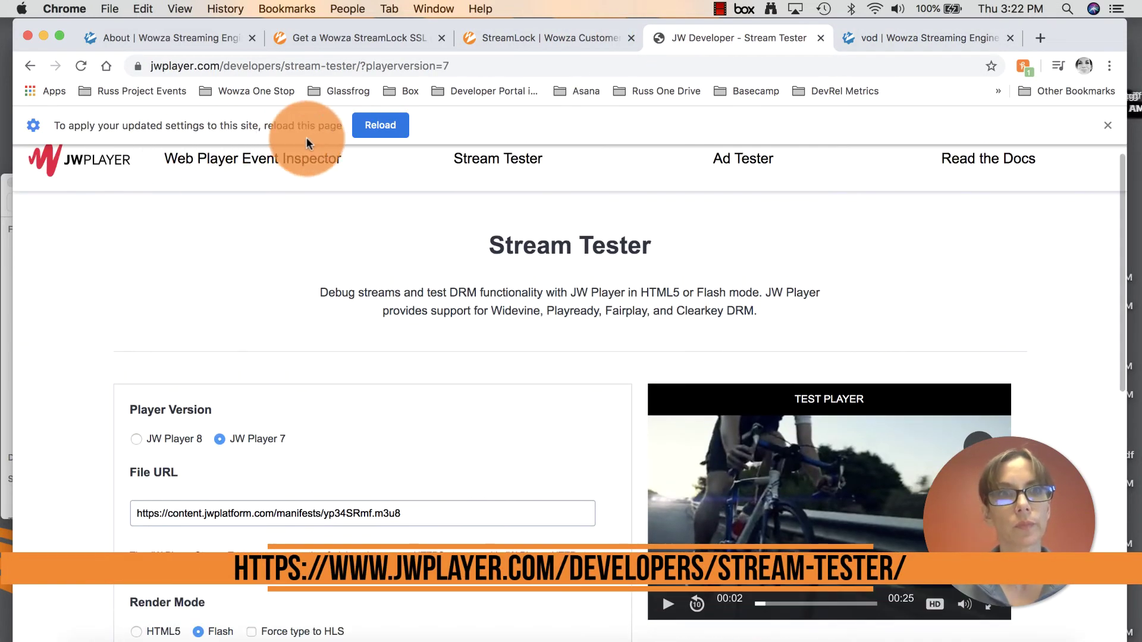
left_click(385, 126)
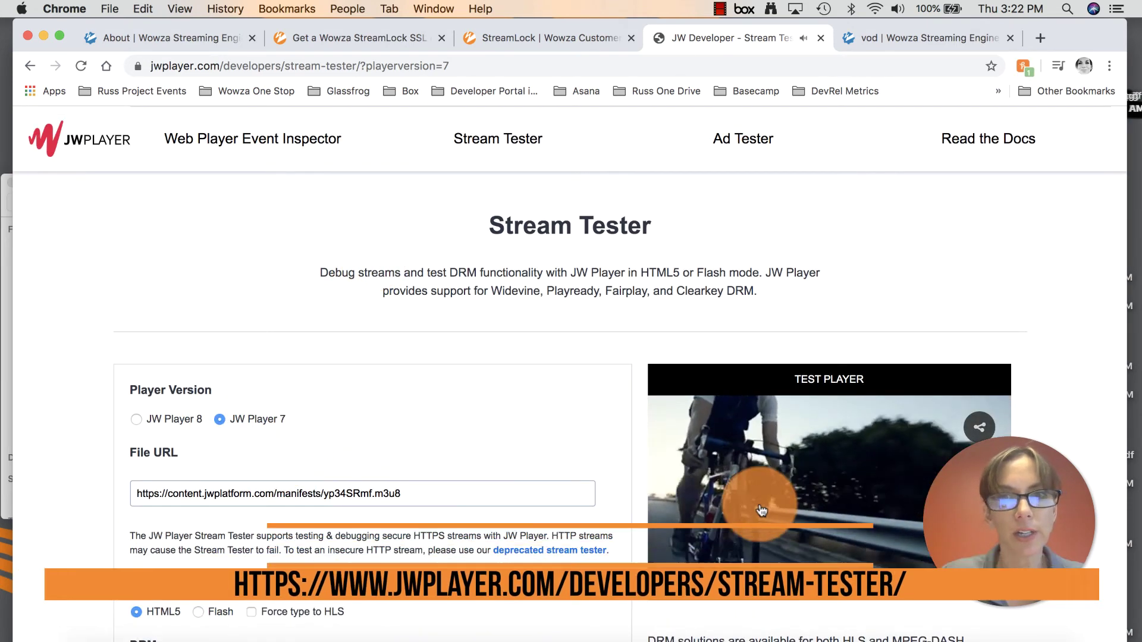
scroll(556, 400, "down", 3)
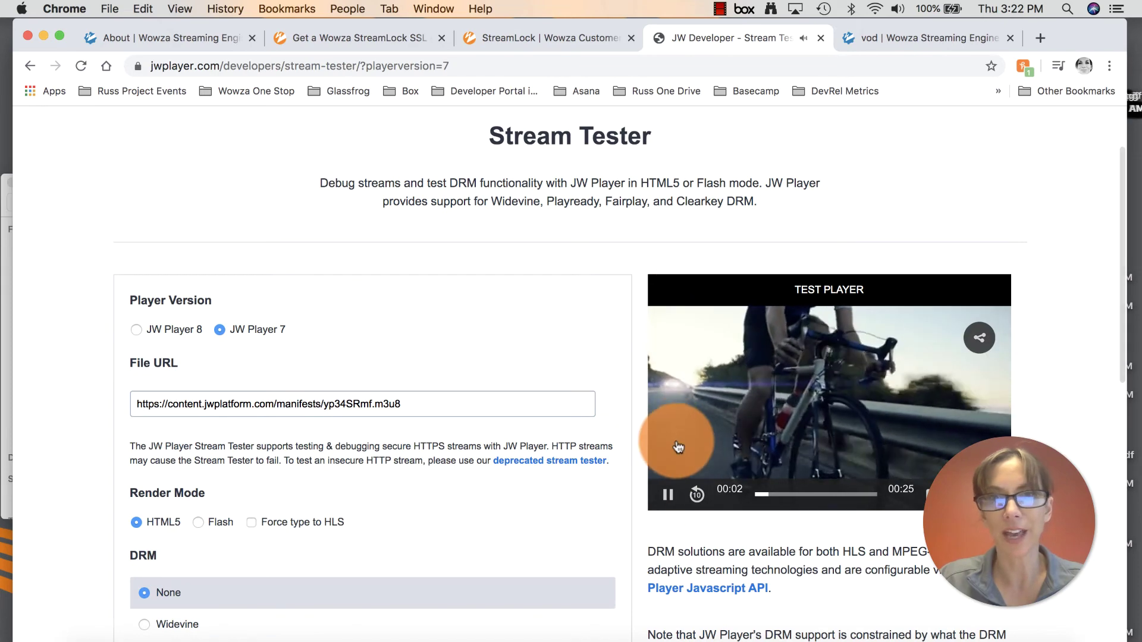
- Pause the demo video, choose JW Player 7, and set Render Mode to Flash
left_click(667, 495)
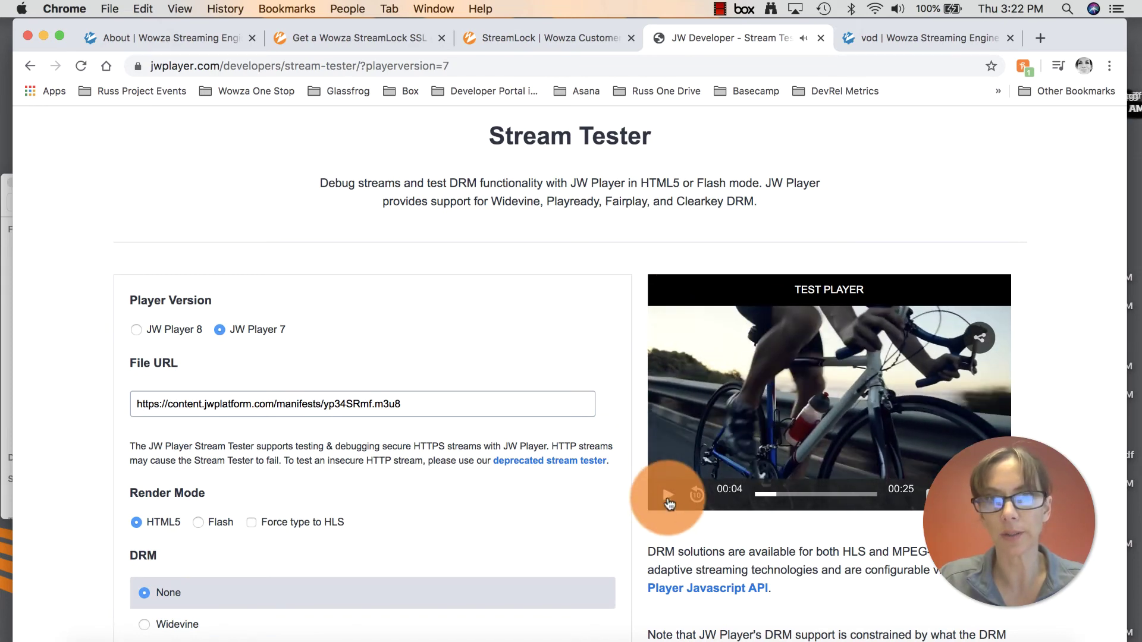
left_click(220, 330)
scroll(223, 333, "down", 1)
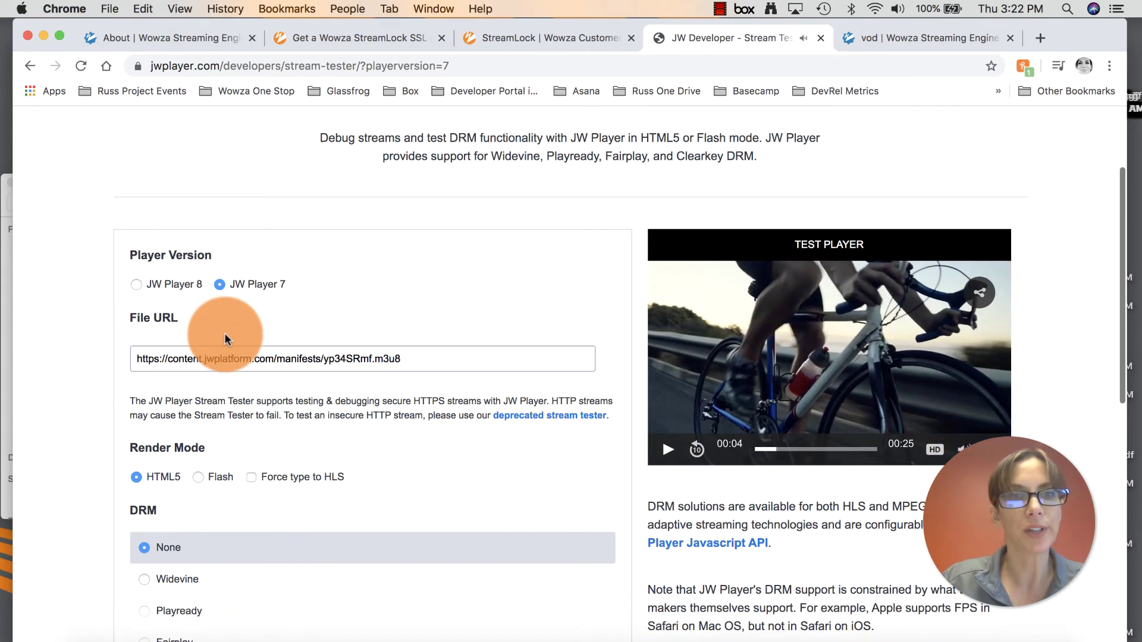
left_click(199, 476)
scroll(221, 223, "up", 3)
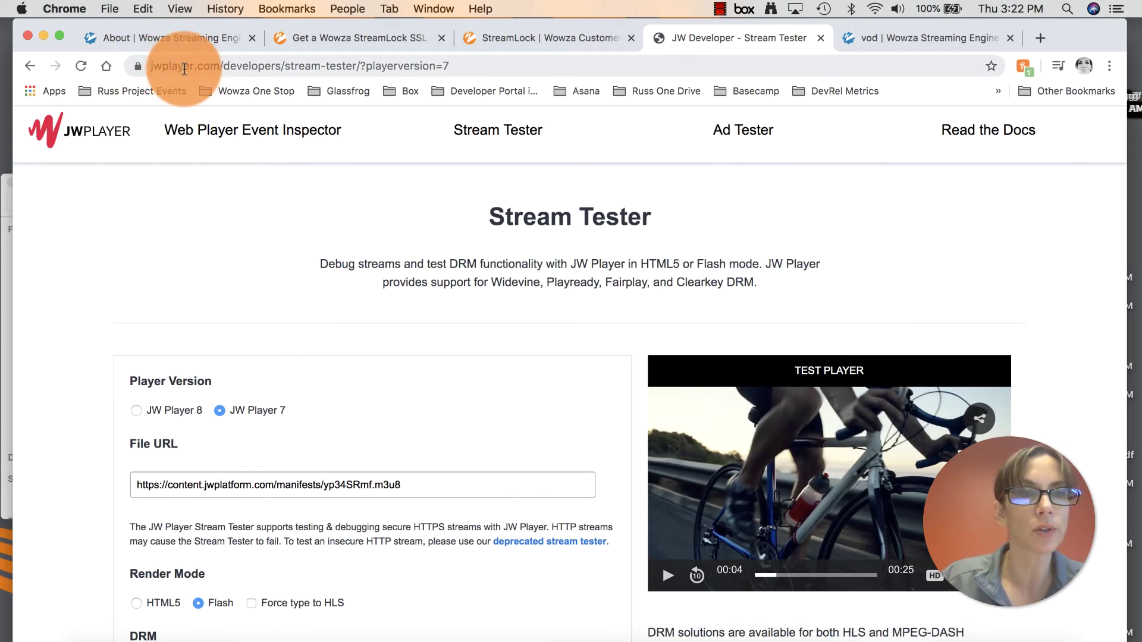
- Set Flash to Allow in the JW Player site's address-bar permission settings
left_click(137, 67)
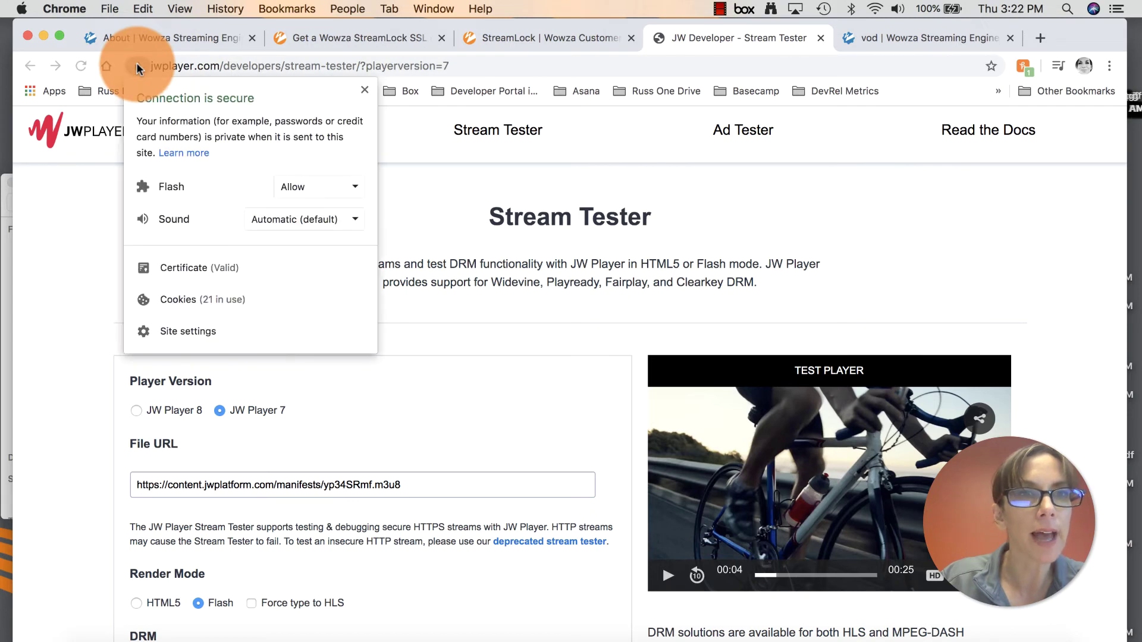
left_click(356, 187)
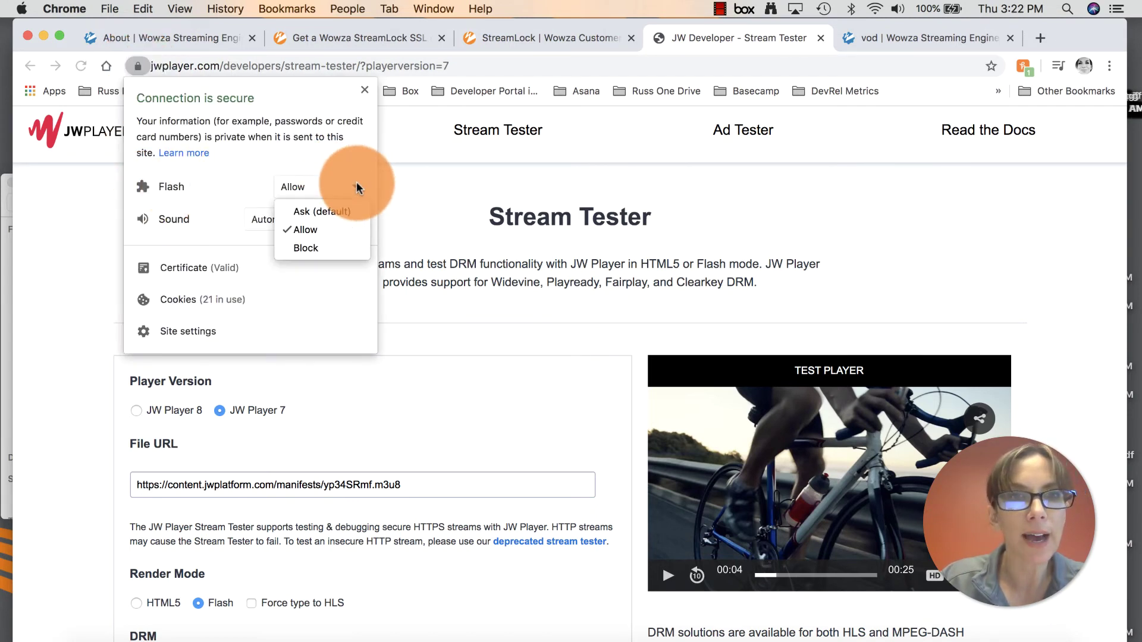
left_click(314, 229)
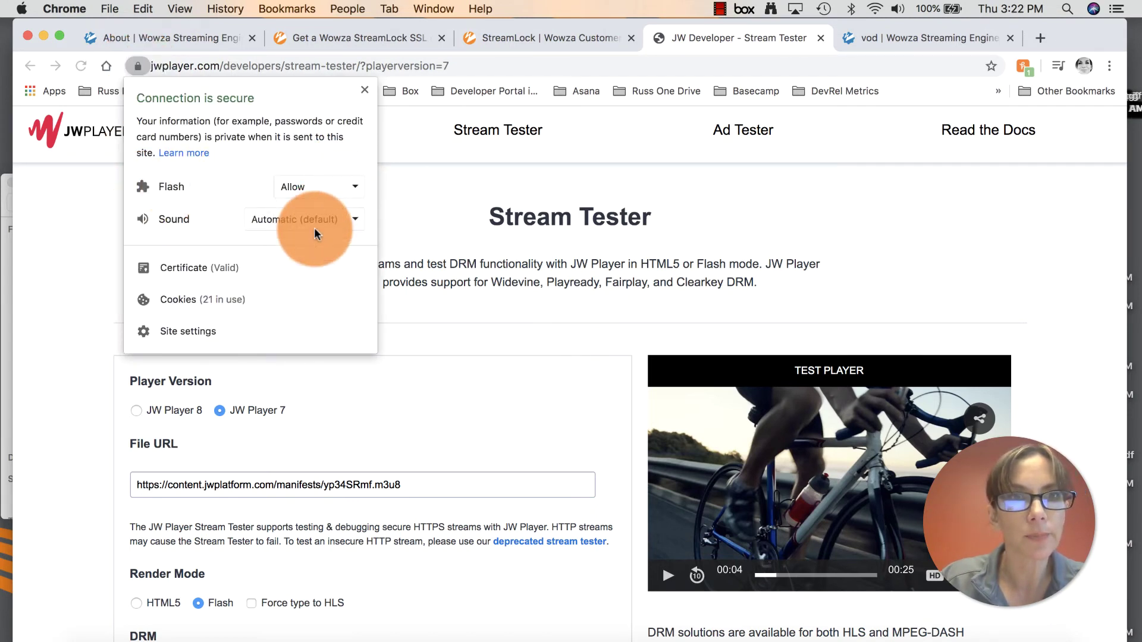
left_click(105, 319)
scroll(105, 315, "down", 3)
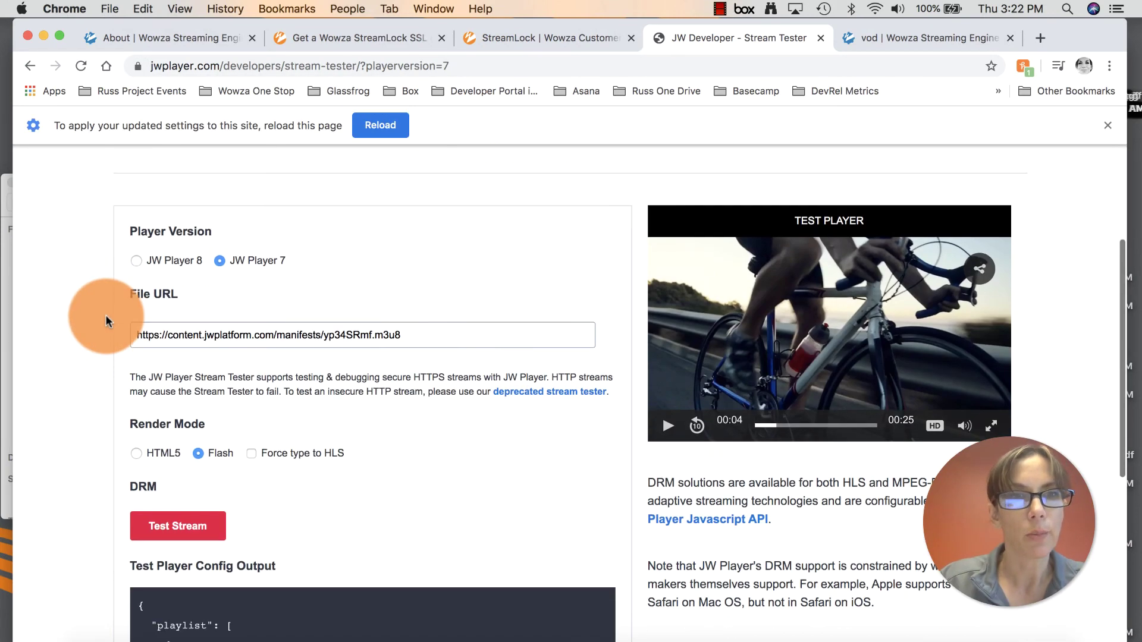
- Reselect JW Player 7 and paste the rtmps:// StreamLock vod/sample.mp4 URL into File URL
left_click(248, 251)
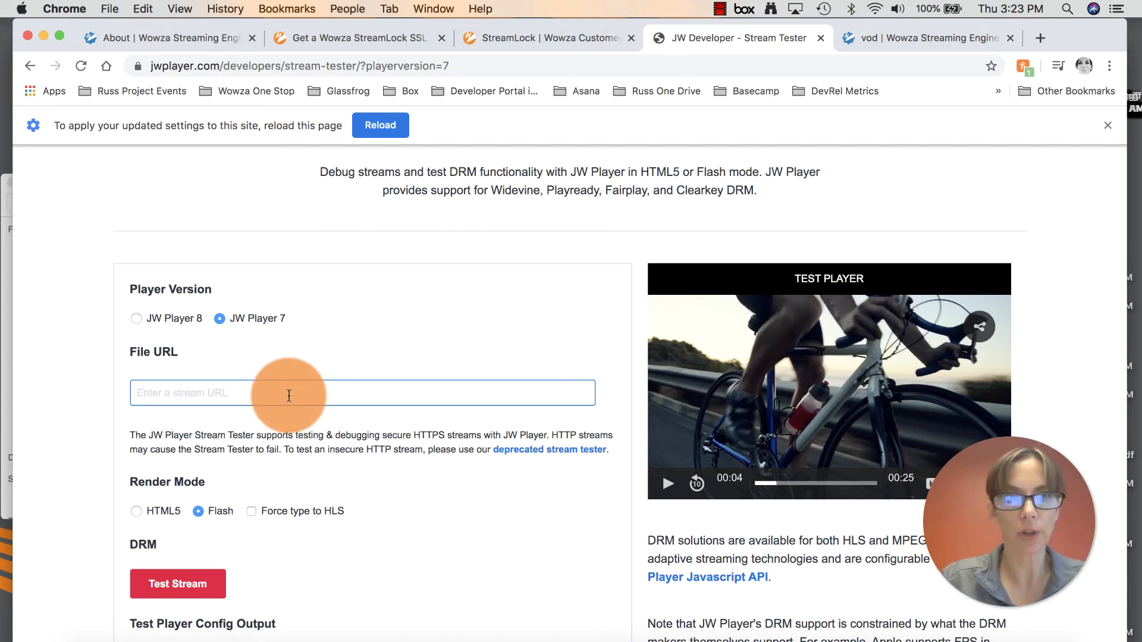
type("rtmps://5e2214c68d326.streamlock.net/vod/sample.mp4")
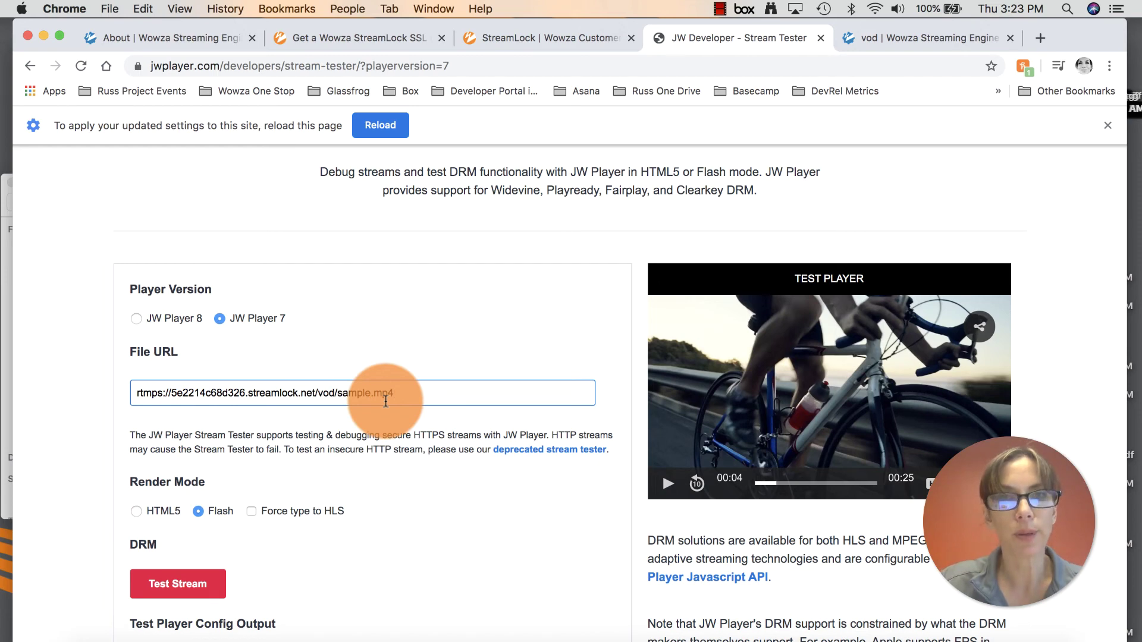
- Review the vod application's Setup page, checking its playback types such as Adobe RTMP
left_click(857, 39)
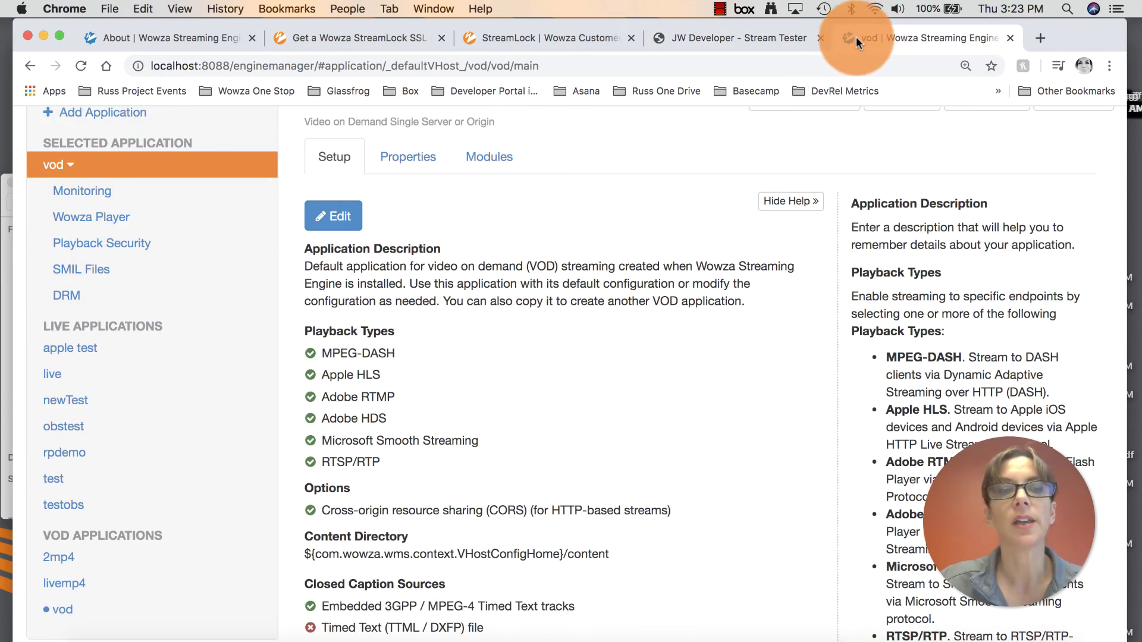
scroll(441, 410, "up", 3)
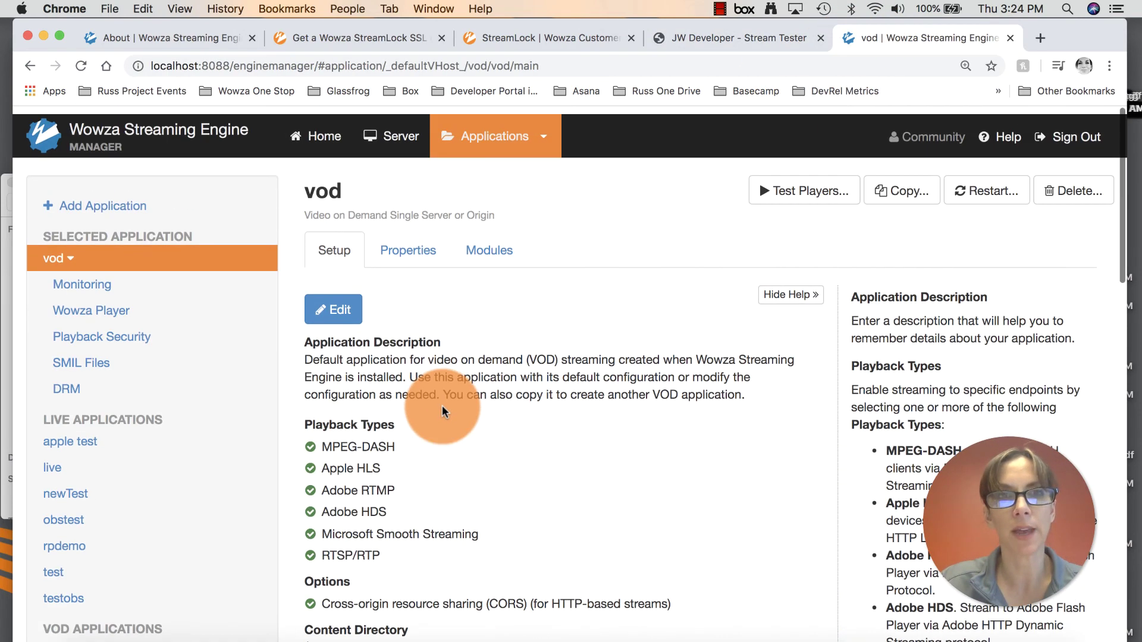
scroll(442, 411, "down", 5)
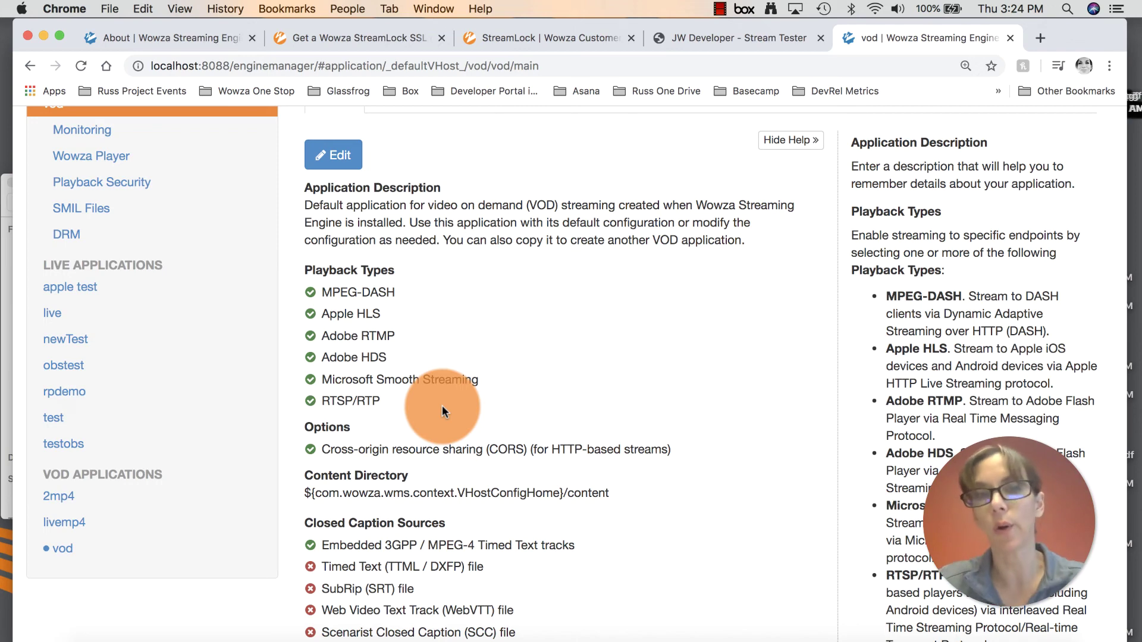
- Load the RTMPS sample.mp4 StreamLock URL into the test player and dismiss the HTTPS-only warning
left_click(687, 36)
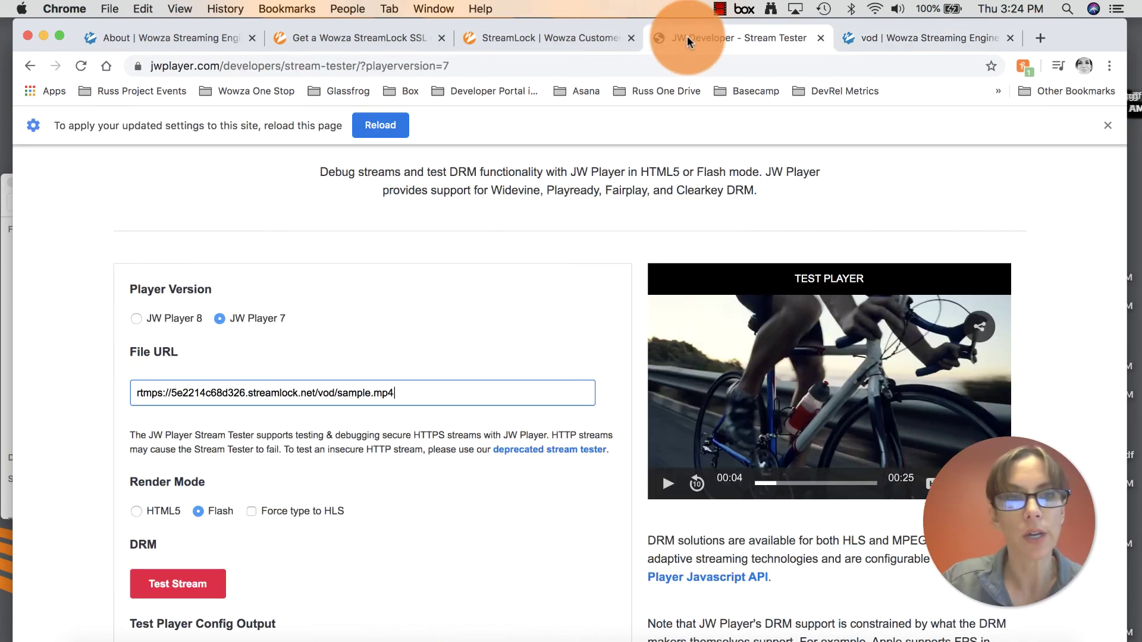
left_click(416, 393)
scroll(416, 393, "down", 3)
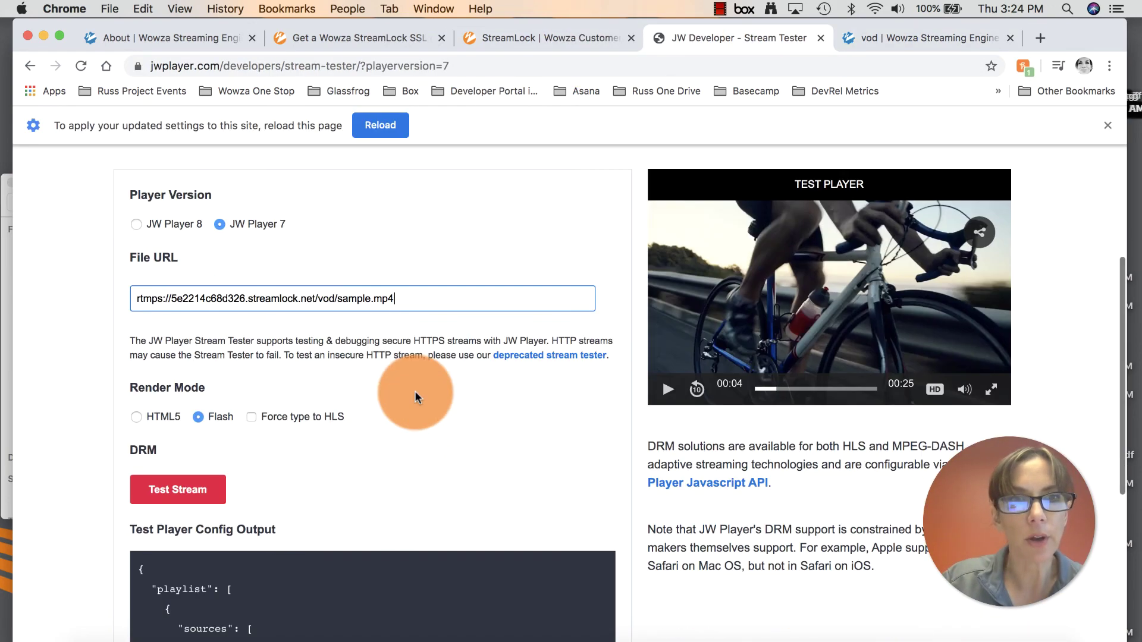
left_click(194, 496)
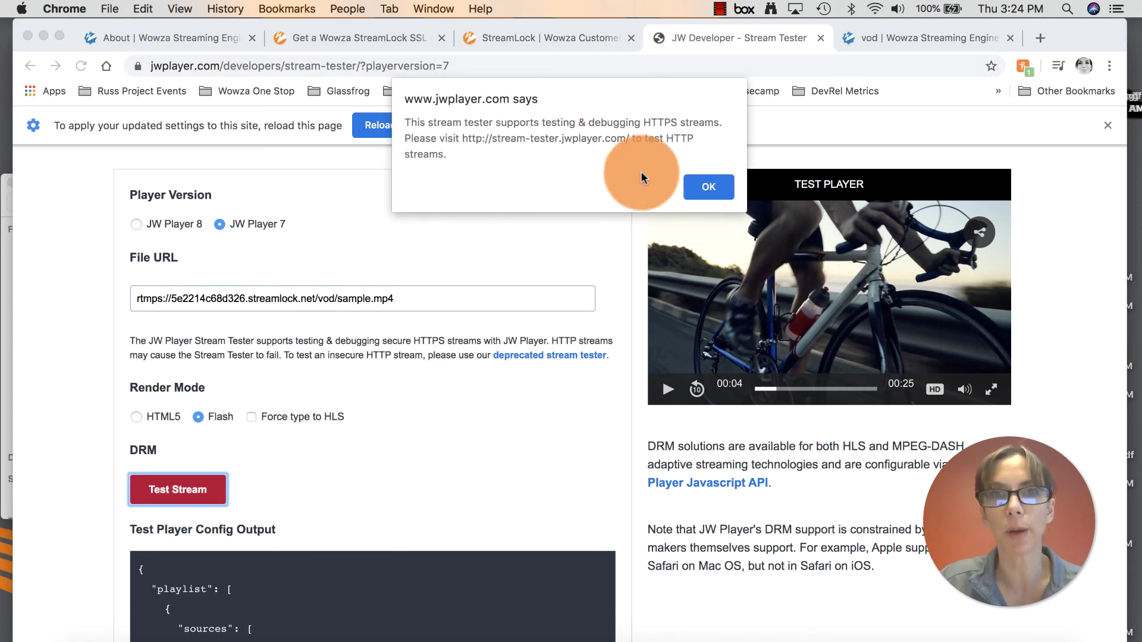
left_click(708, 188)
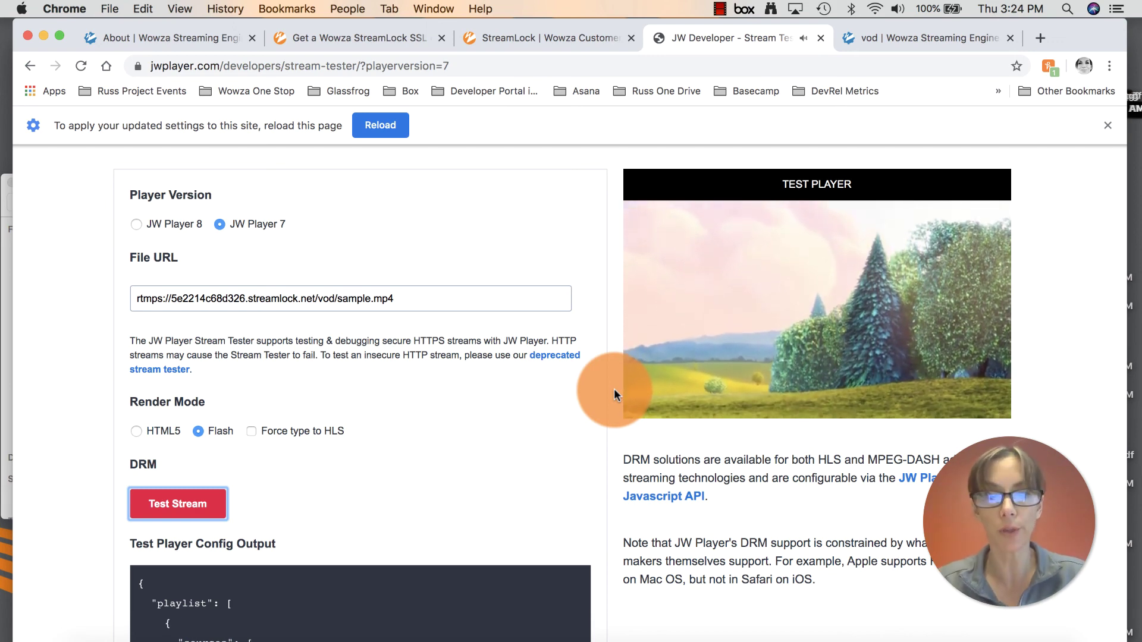
- Let the sample video play over Flash, then pause it
scroll(614, 389, "up", 3)
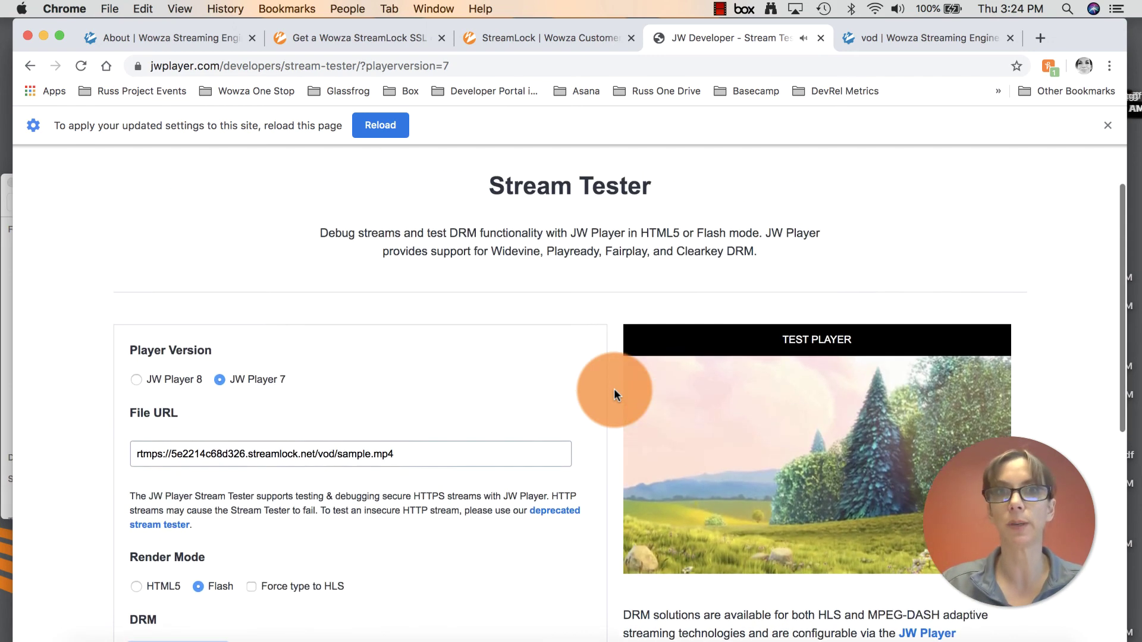
scroll(609, 624, "down", 2)
scroll(621, 630, "down", 1)
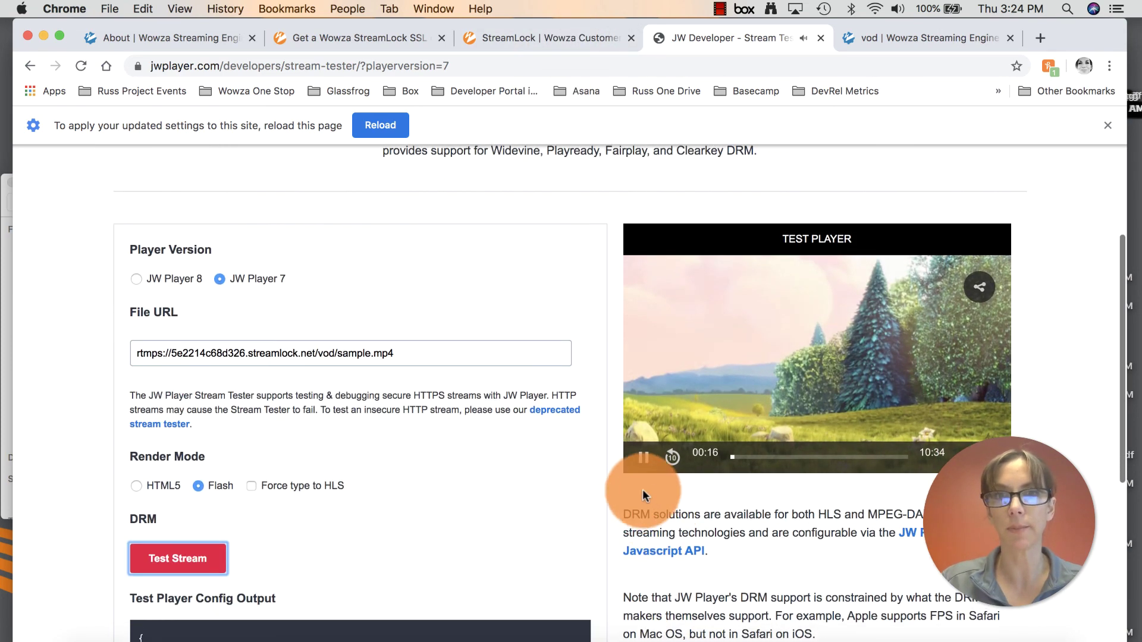
left_click(643, 457)
- Scroll the StreamLock SSL guide down to Troubleshooting and its OpenSSL connection test commands
left_click(373, 45)
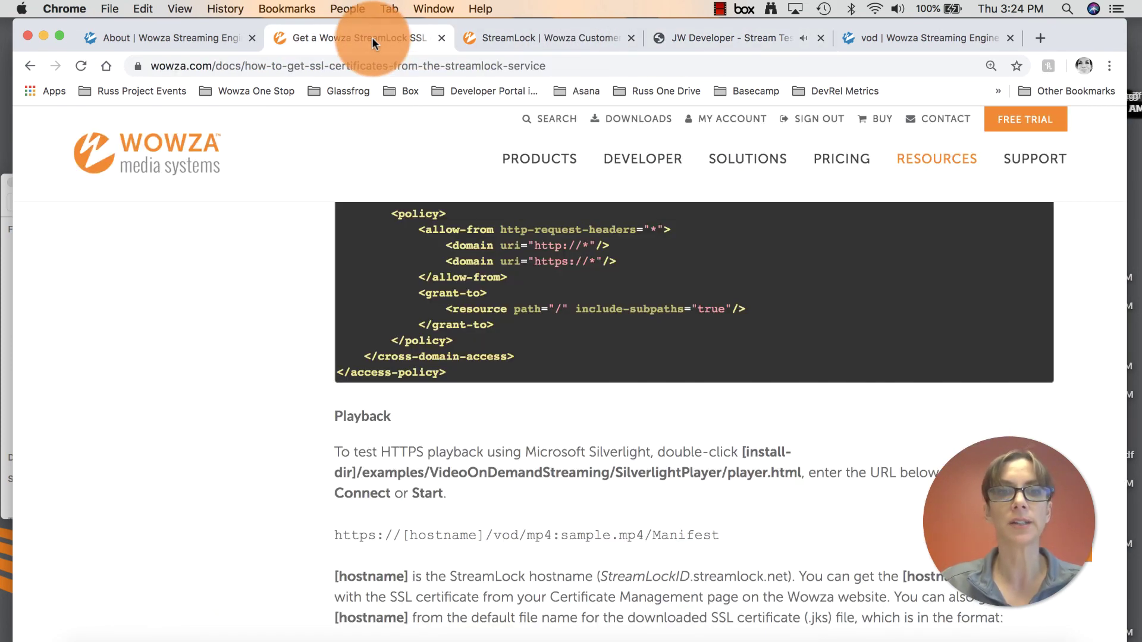
scroll(308, 537, "down", 5)
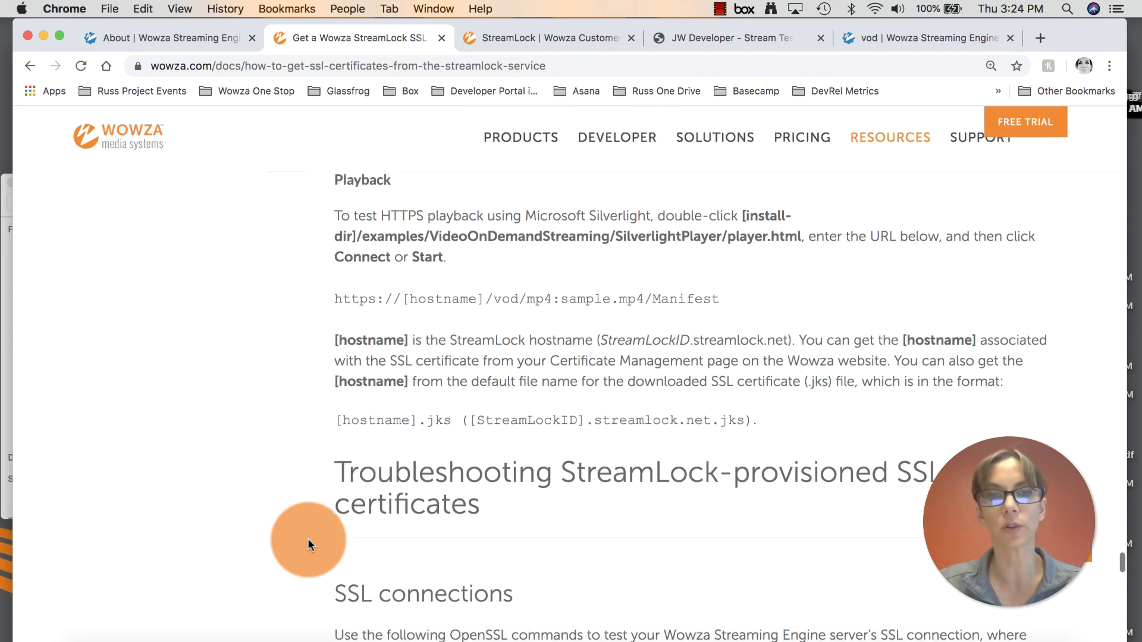
scroll(305, 529, "down", 1)
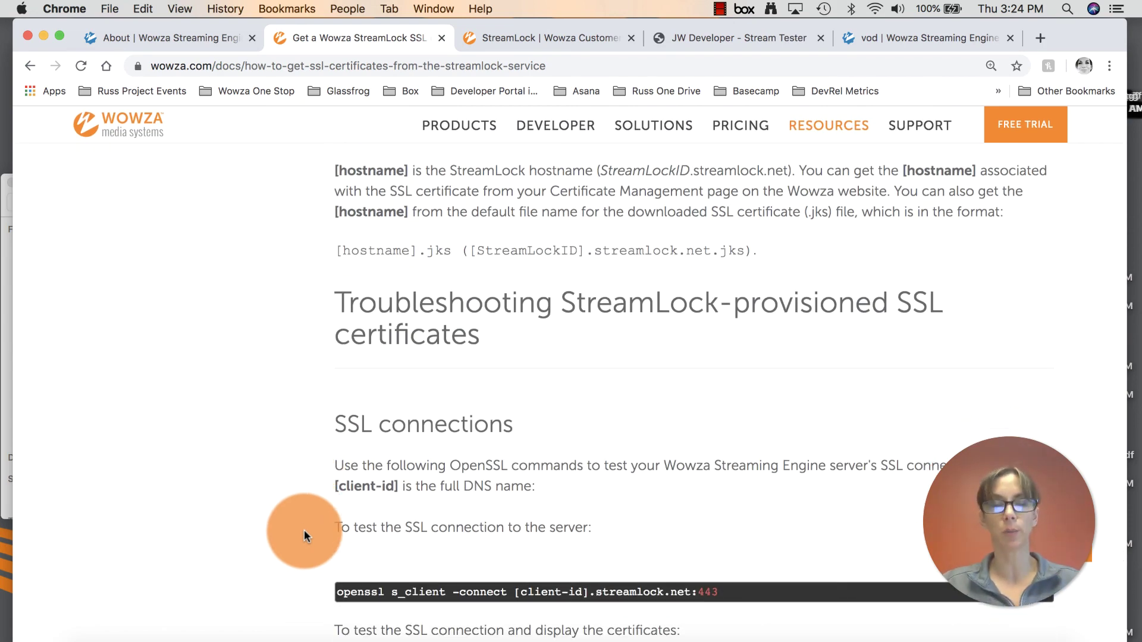
scroll(304, 529, "down", 3)
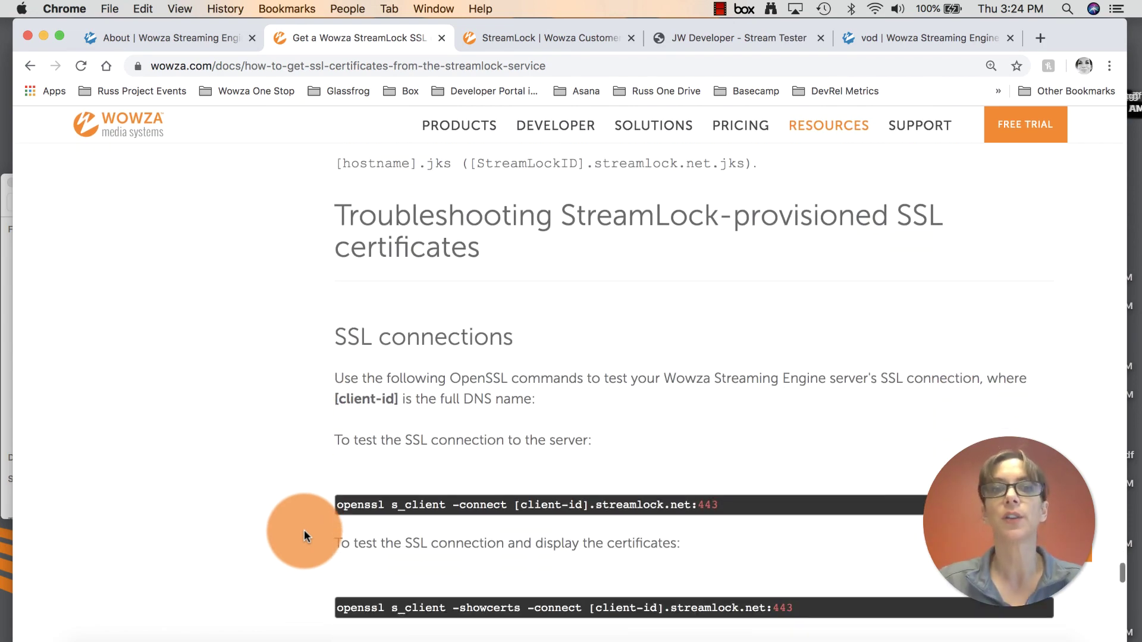
scroll(305, 529, "down", 20)
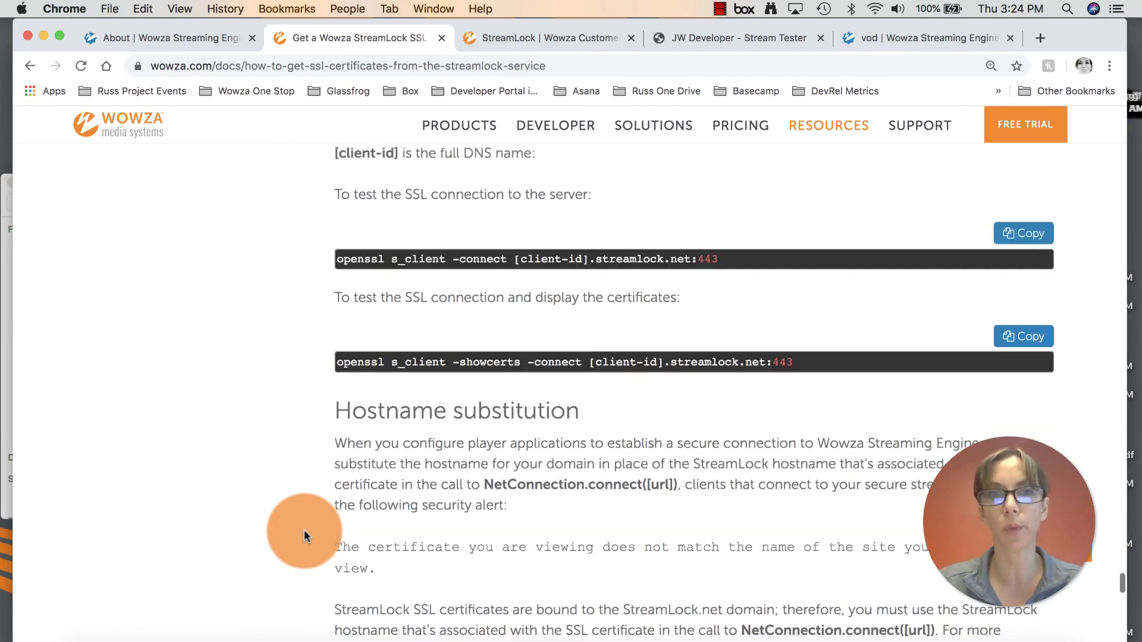
scroll(304, 529, "down", 10)
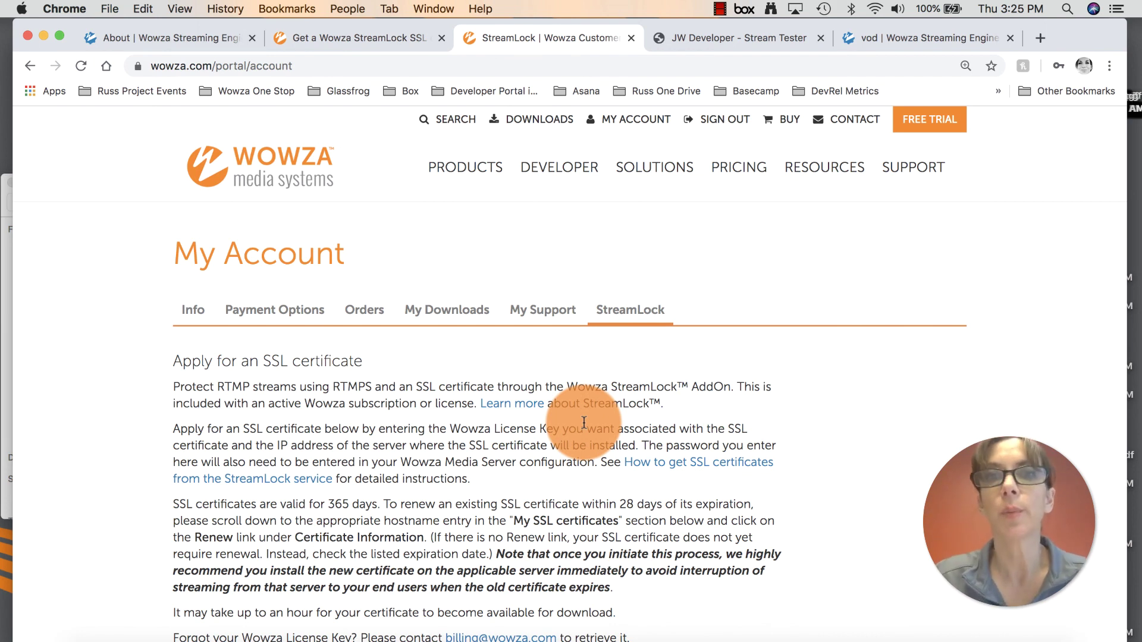
- Go to Forums under Support and open the Wowza Streaming Engine space's All Posts list
mouse_move(901, 177)
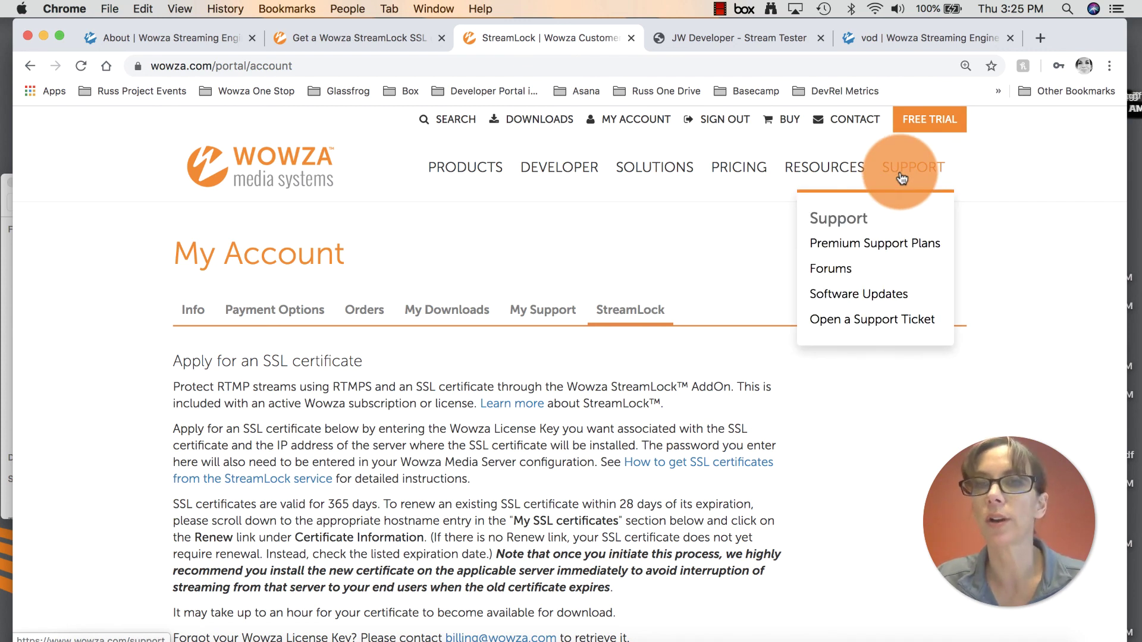
left_click(832, 272)
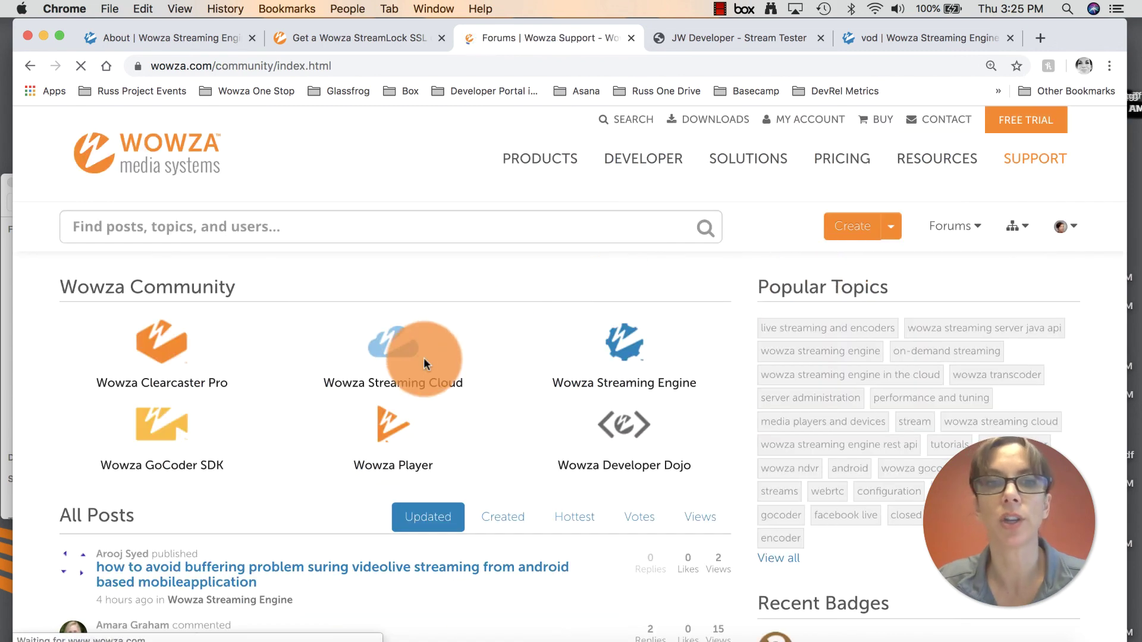
left_click(598, 390)
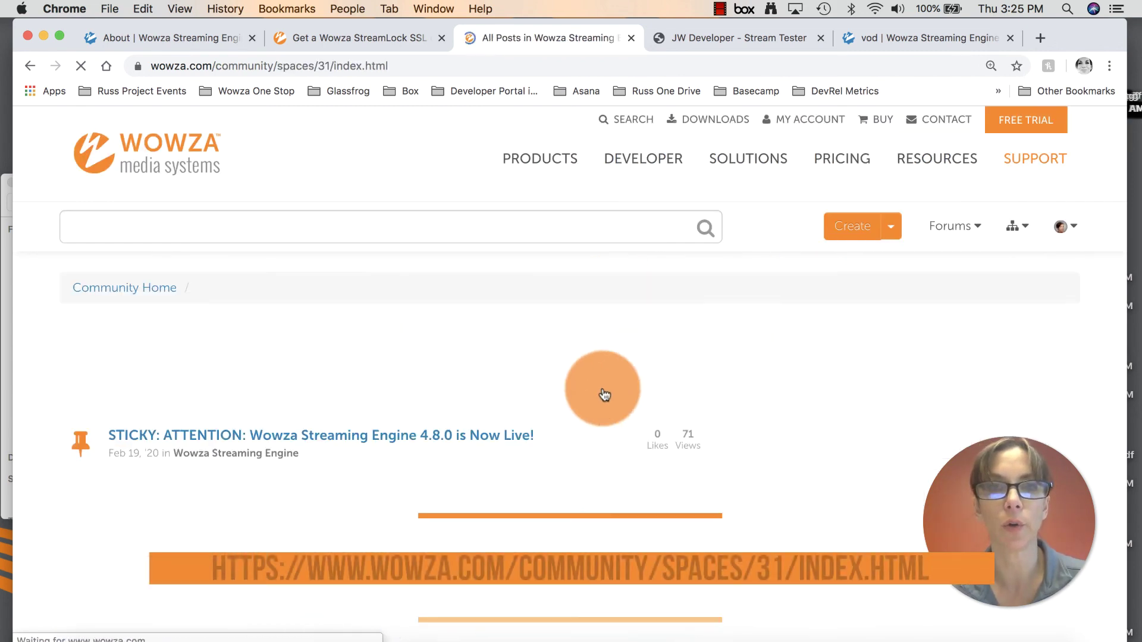
scroll(441, 403, "down", 3)
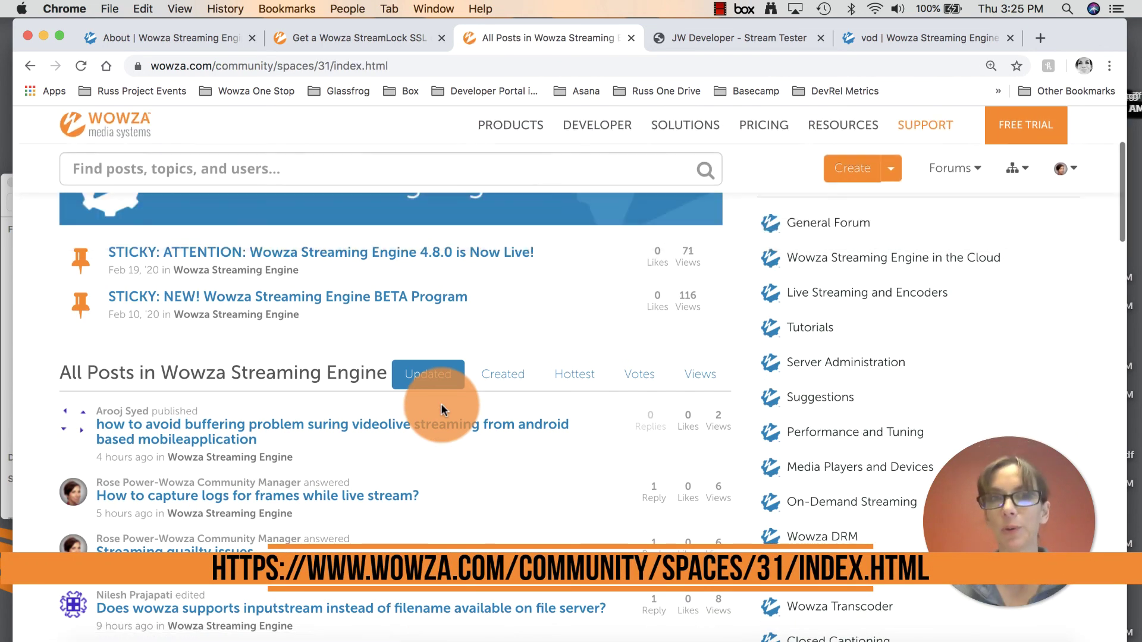